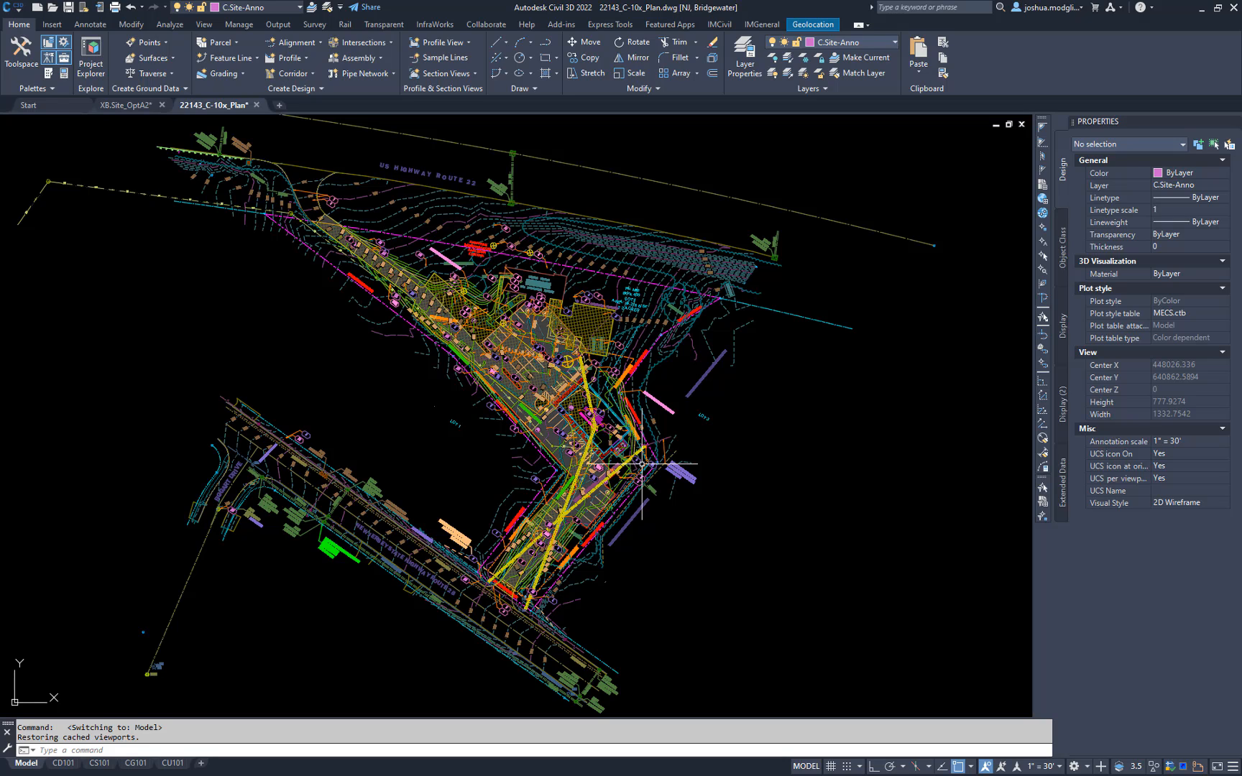
On layout CD101, create a rectangular viewport spanning from the centre of the lower-left circle to the centre of the upper-right circle
left_click(62, 764)
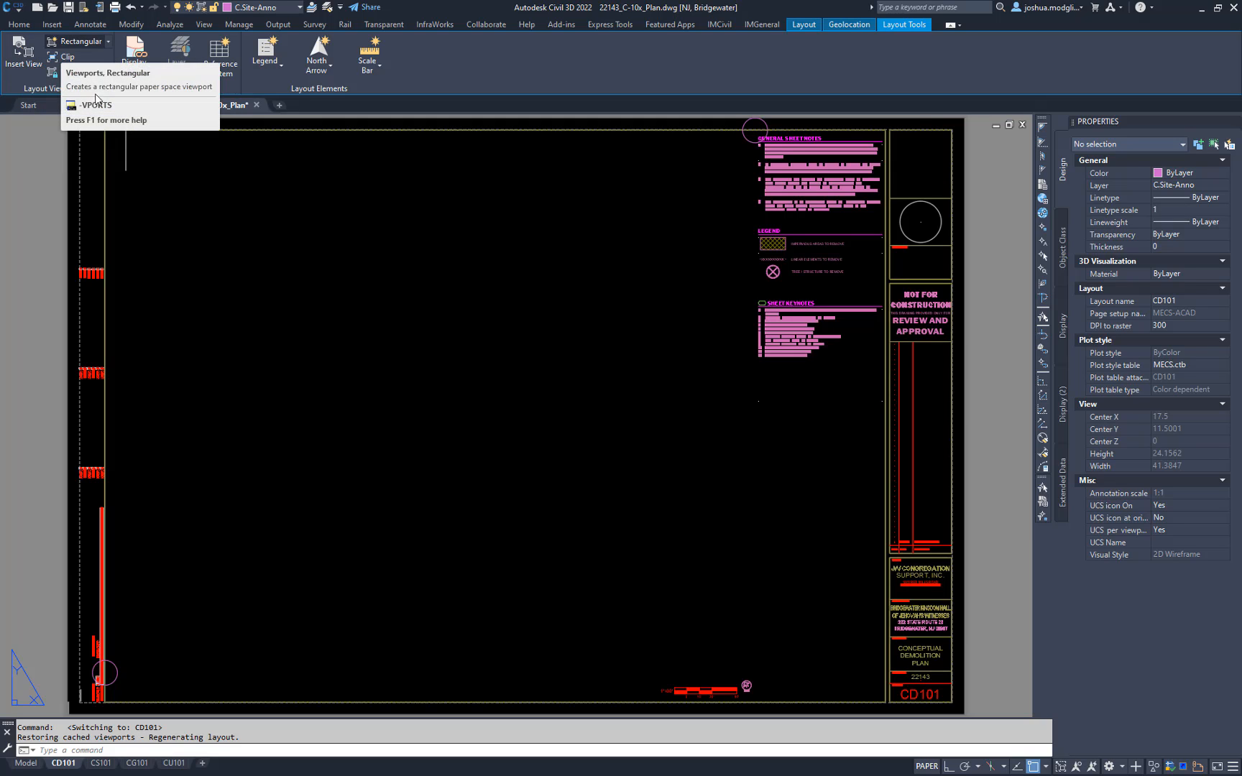
left_click(90, 49)
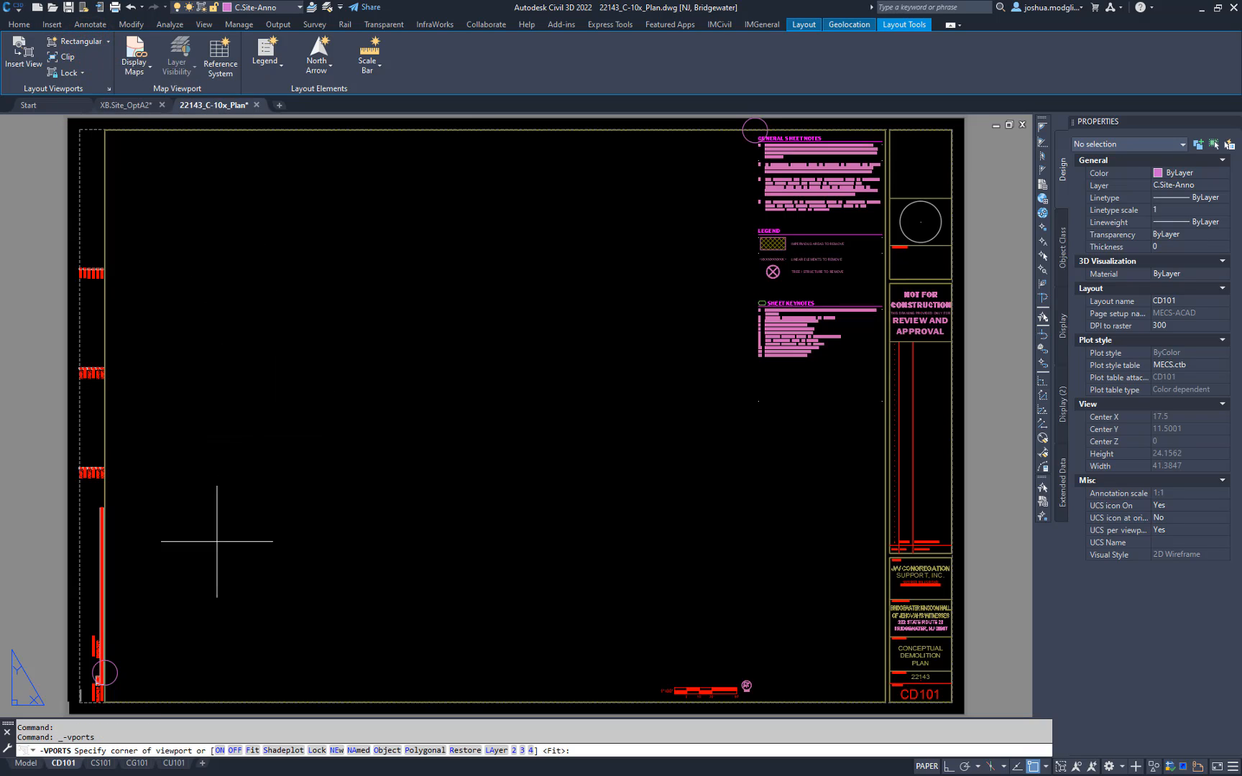
type("cen")
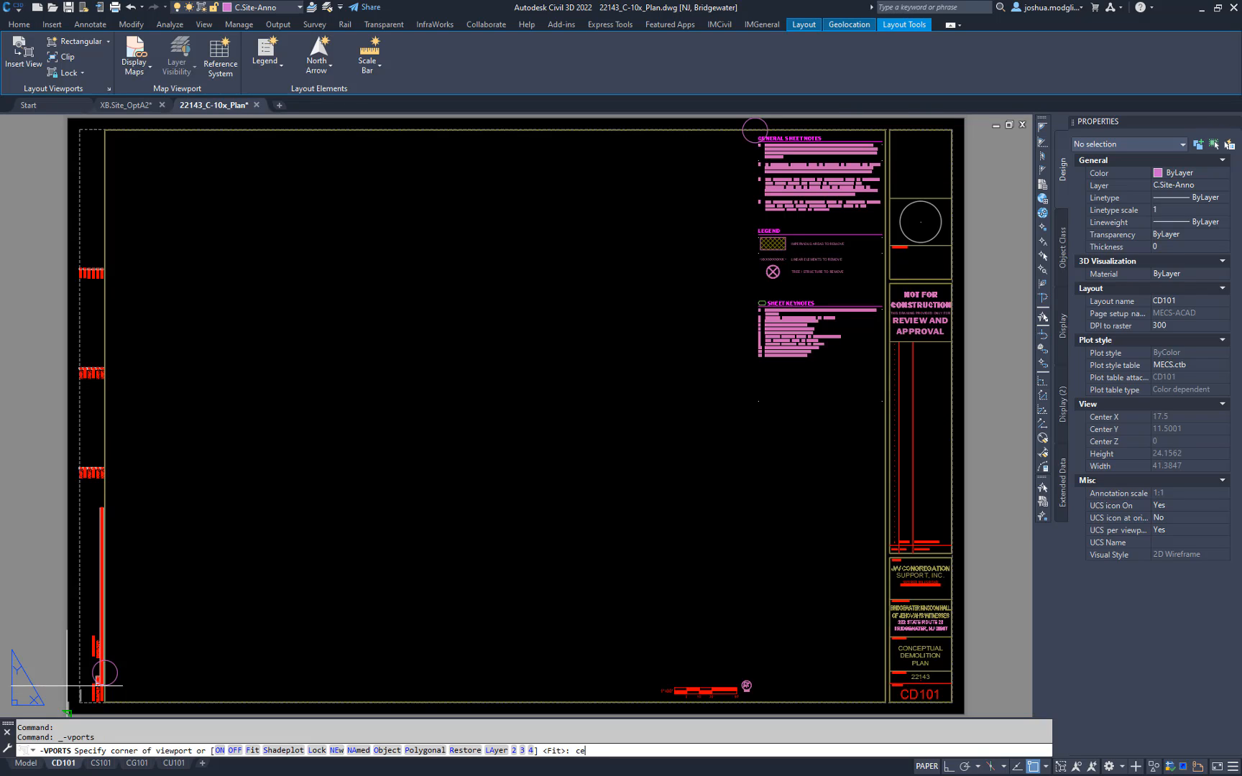
key("space")
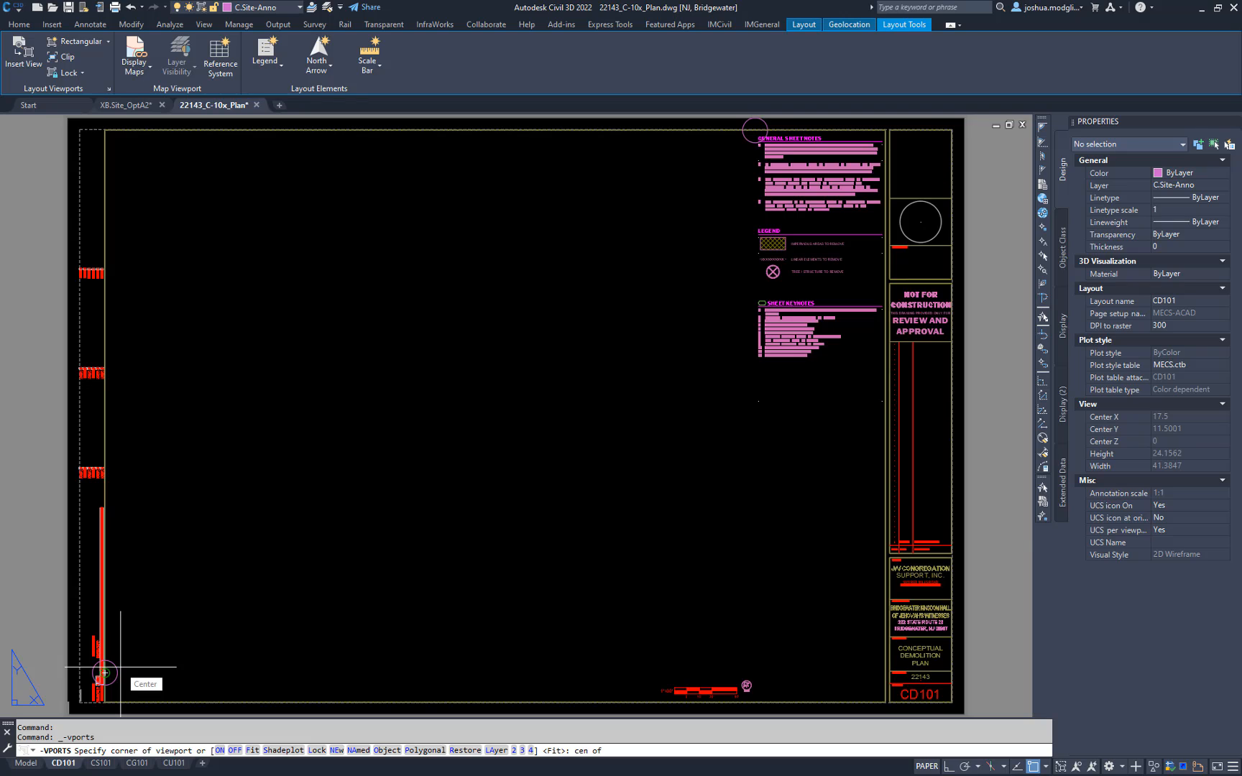
left_click(105, 674)
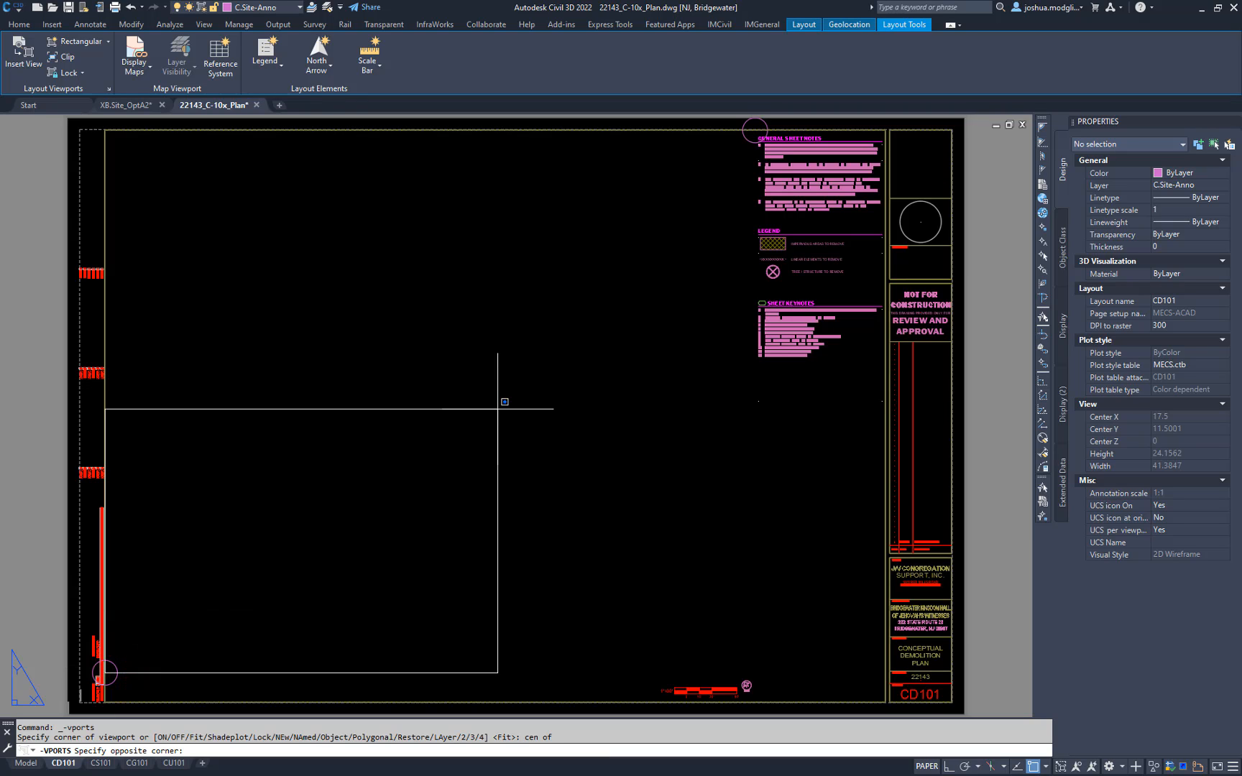
type("cen")
key("space")
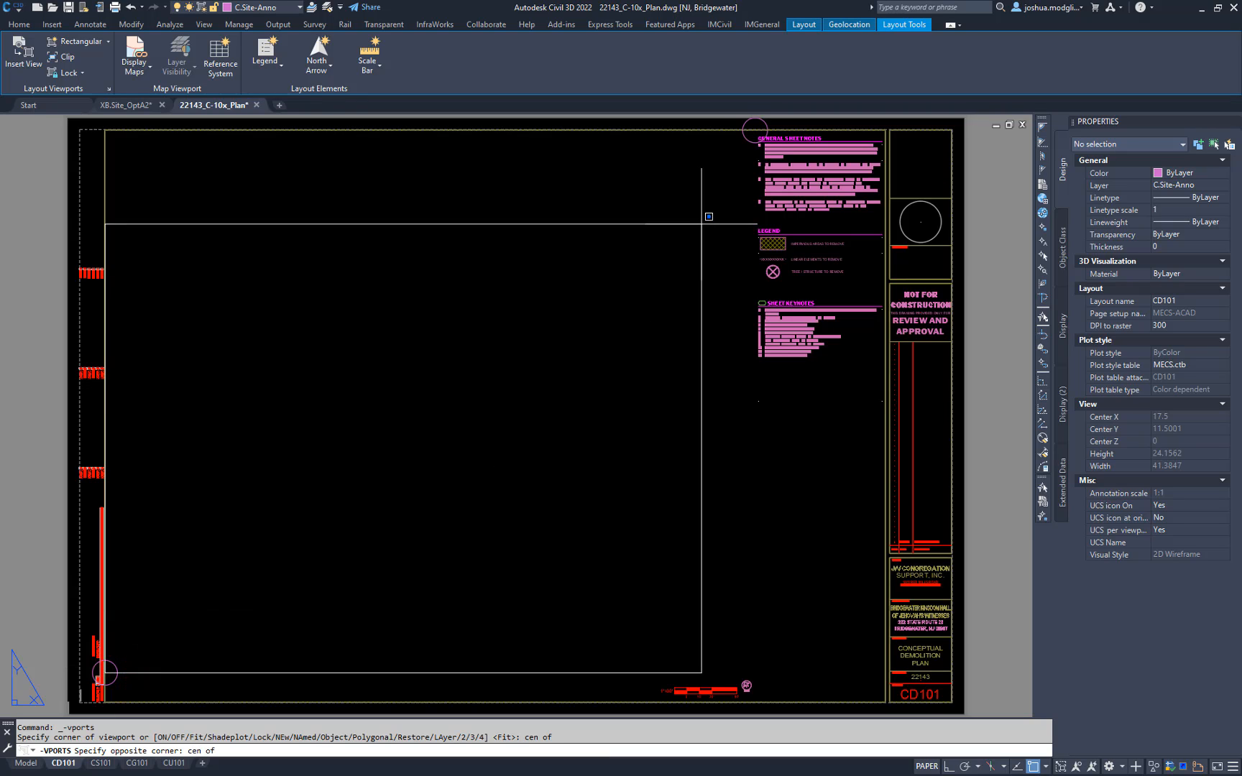
left_click(742, 143)
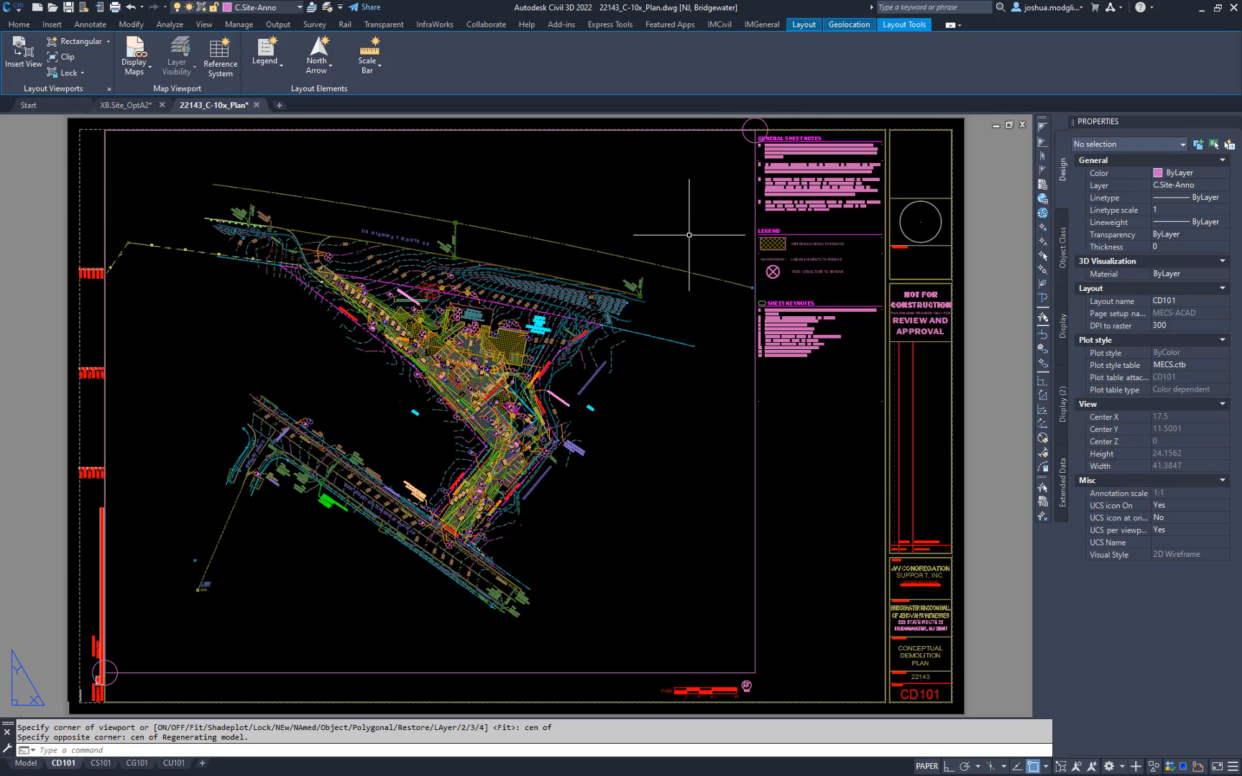
Assign the new viewport to the G.View layer
left_click(754, 467)
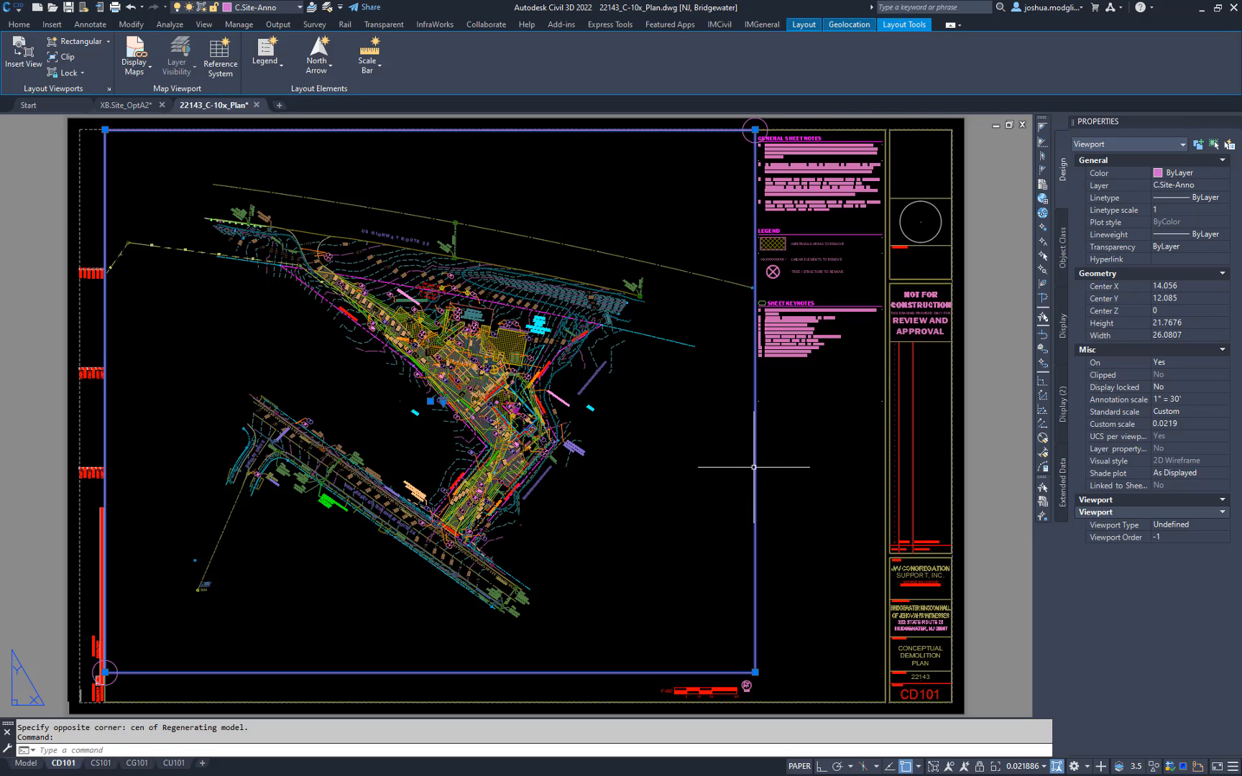
left_click(273, 7)
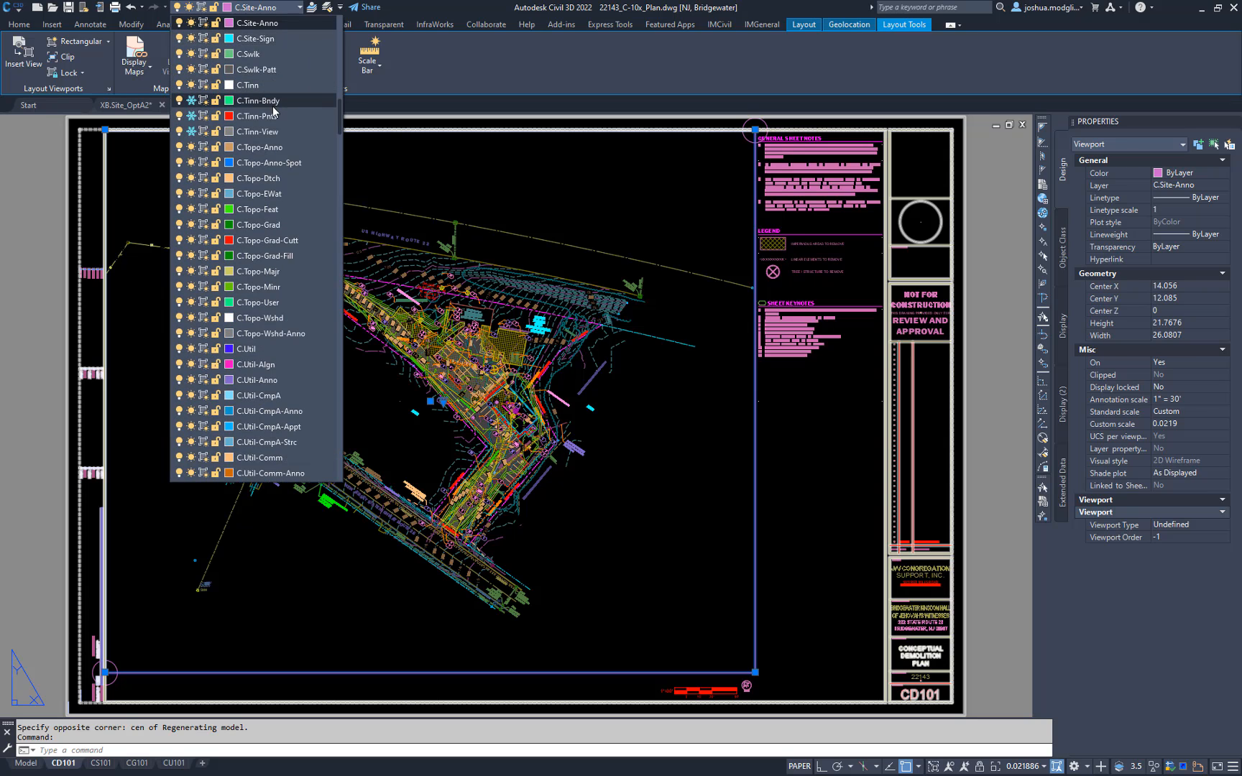
scroll(274, 123, "up", 6)
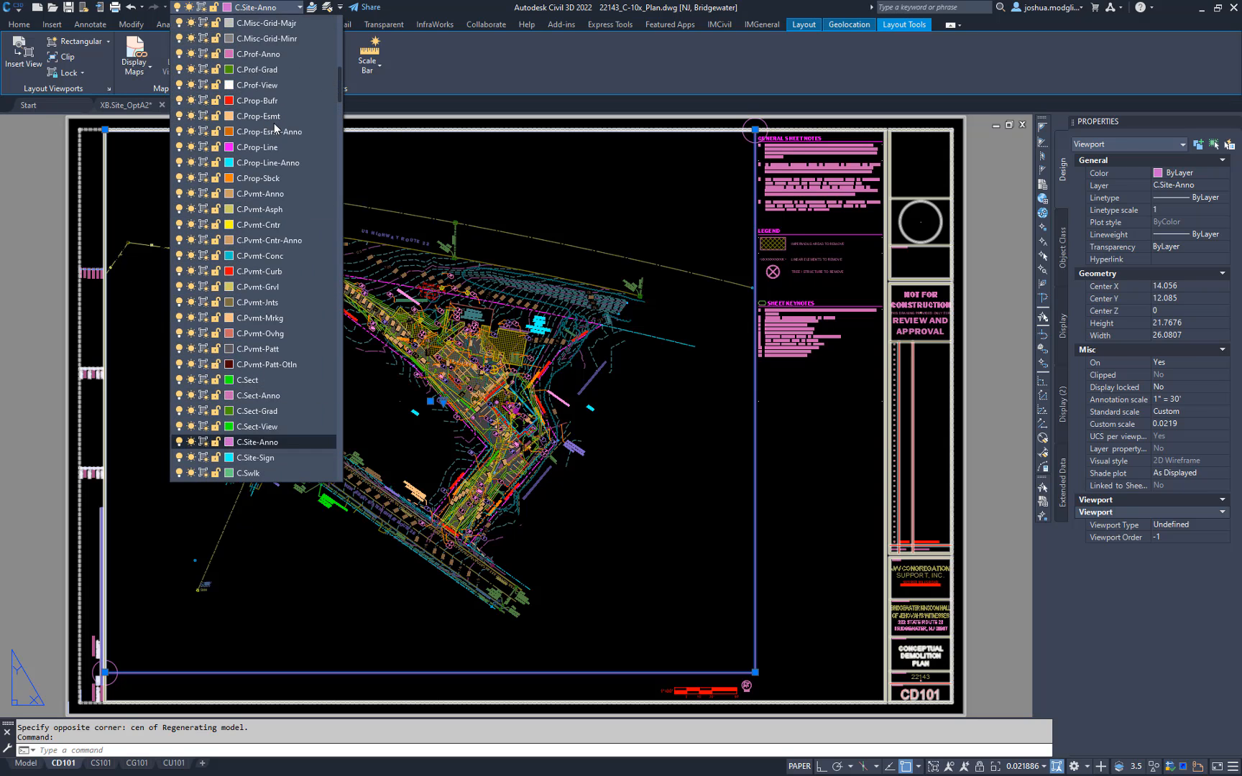
scroll(289, 159, "down", 20)
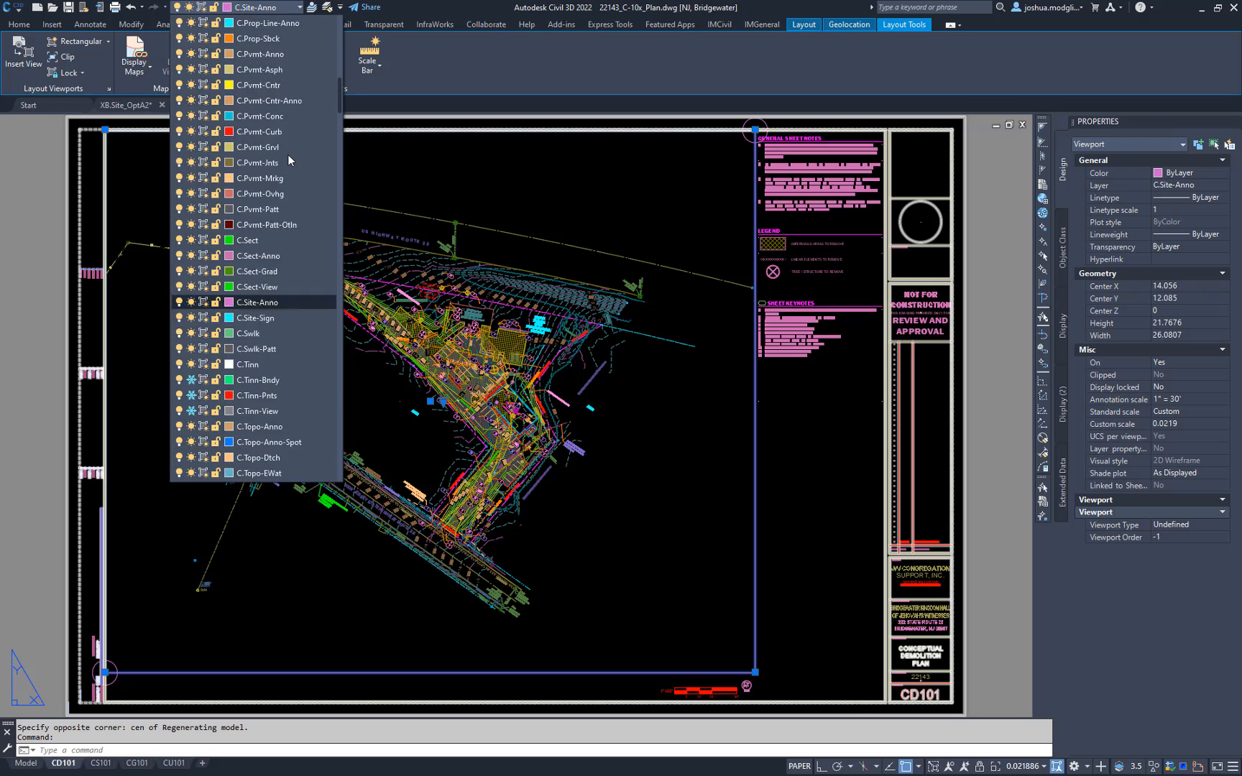
scroll(287, 164, "down", 12)
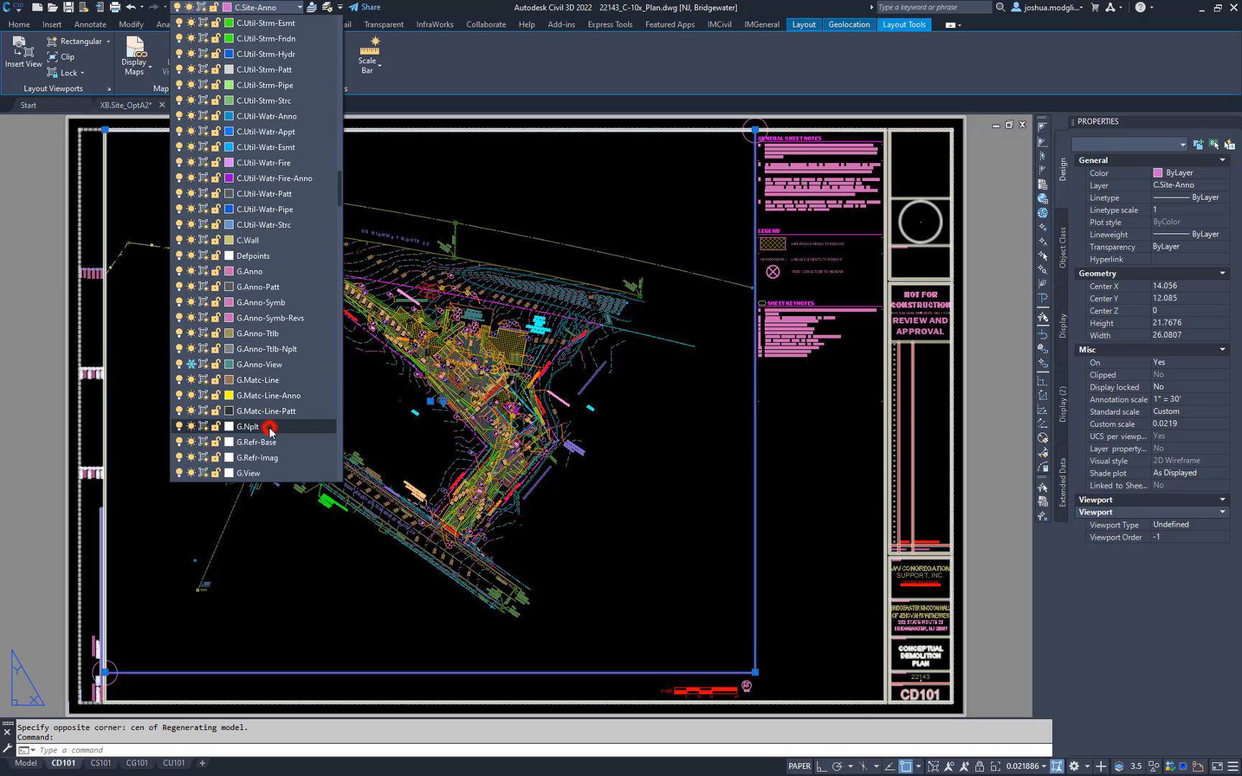
left_click(269, 427)
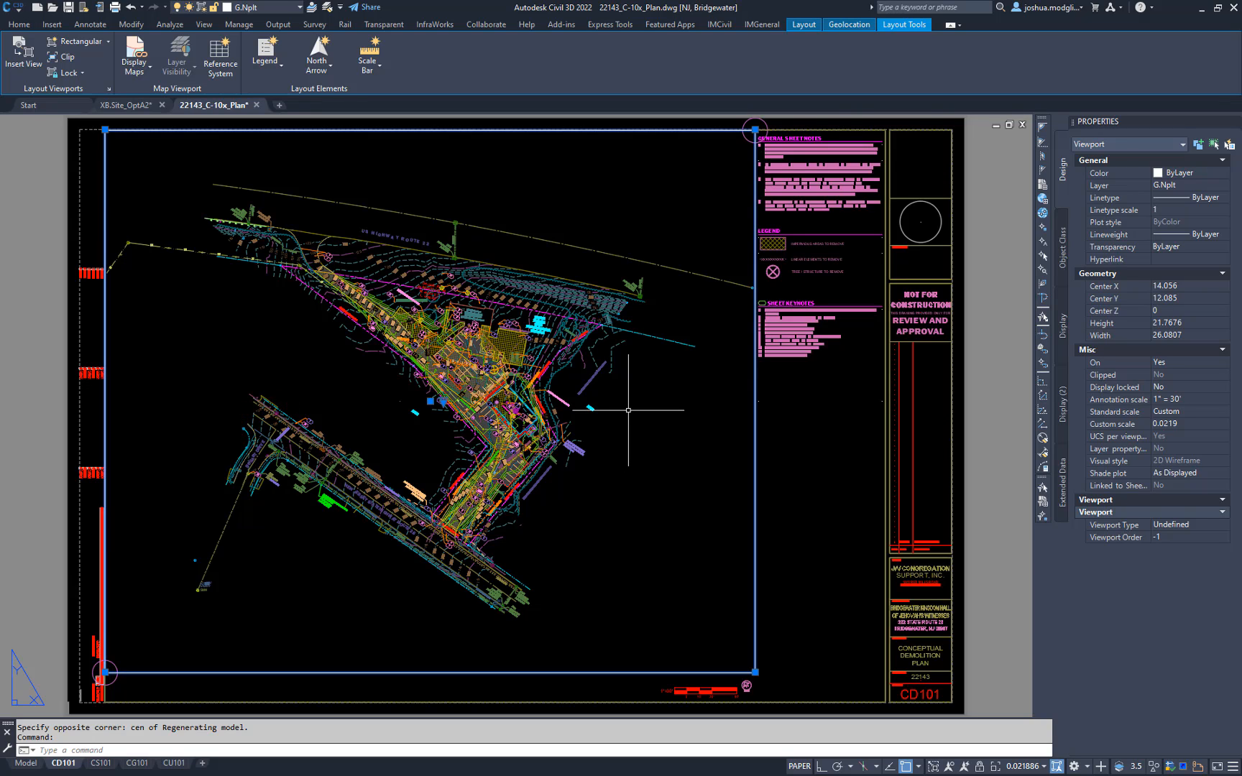
left_click(284, 14)
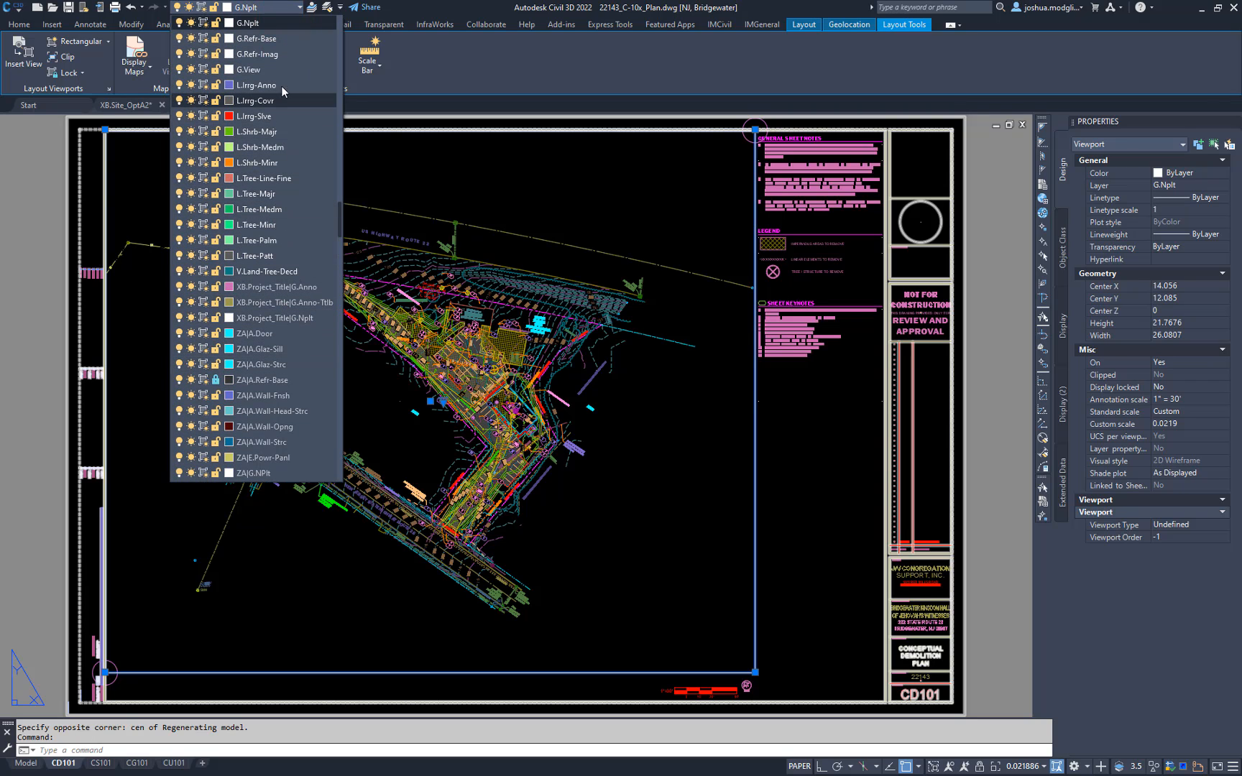
left_click(283, 69)
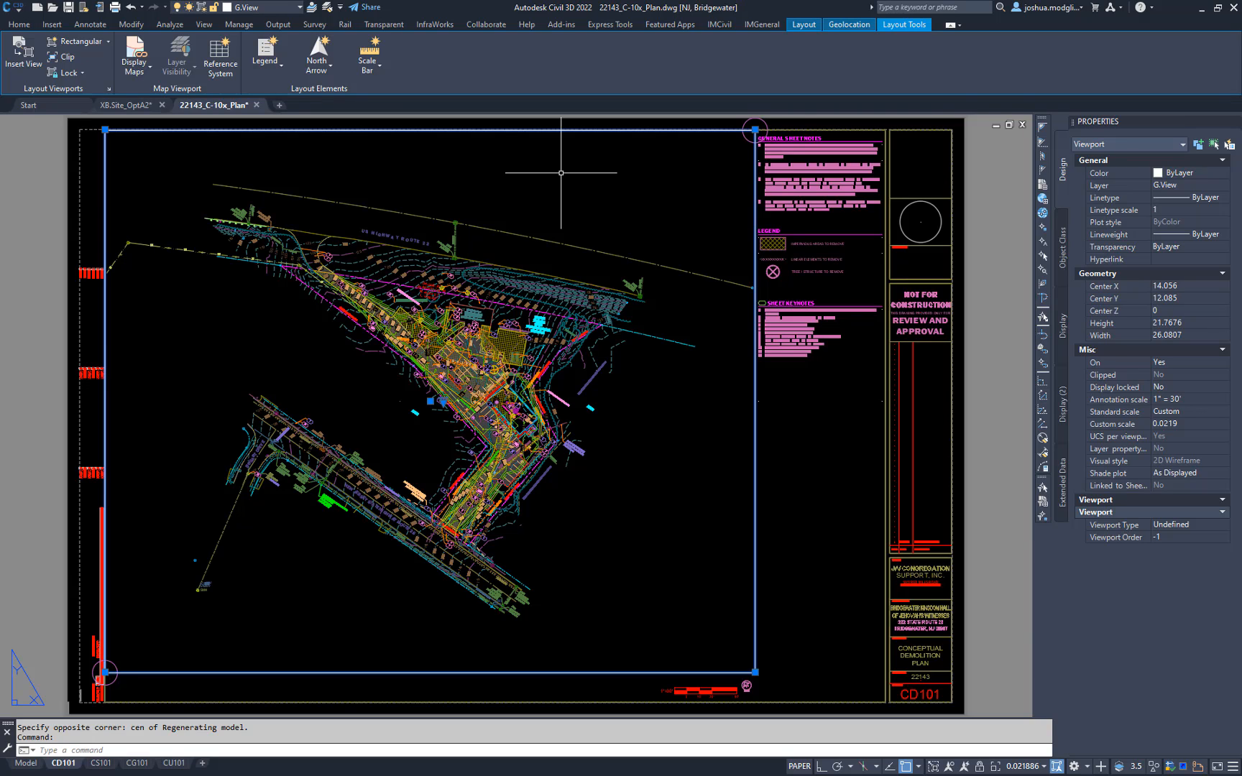
Activate the viewport and twist its view by 35 degrees with DVIEW
double_click(582, 205)
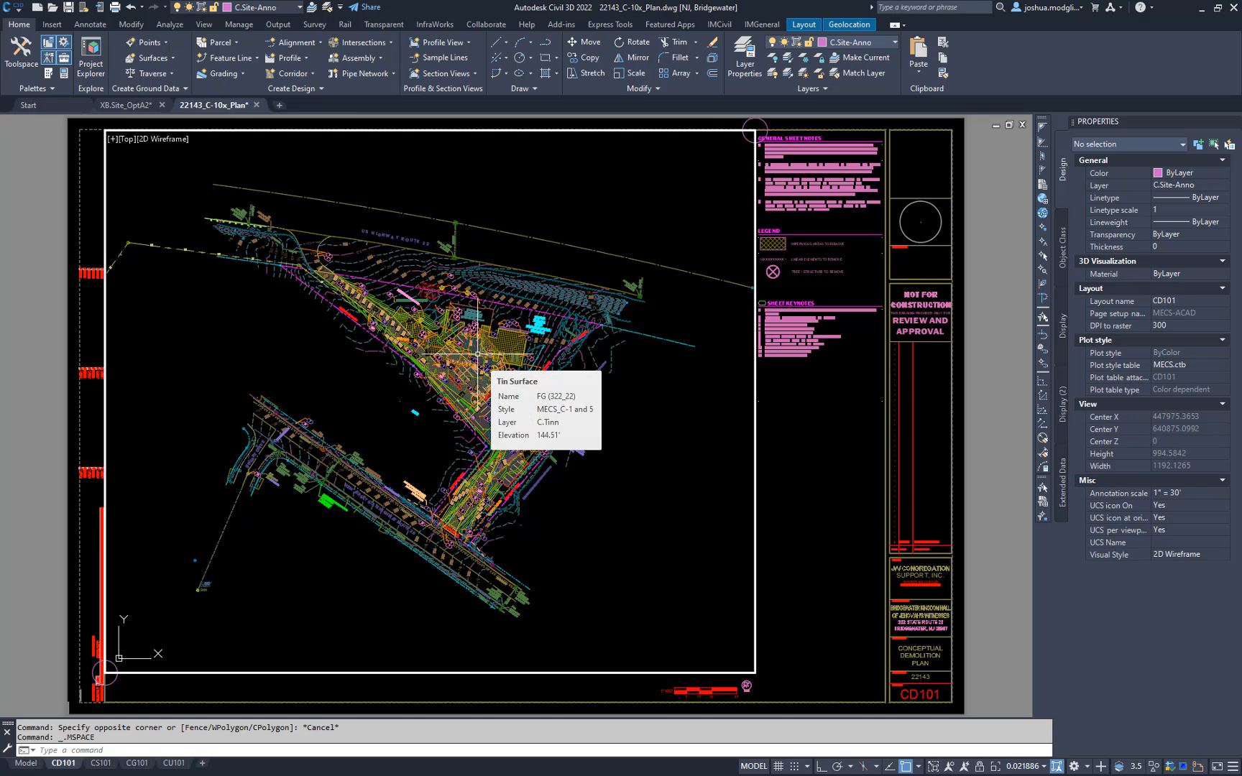
type("DV")
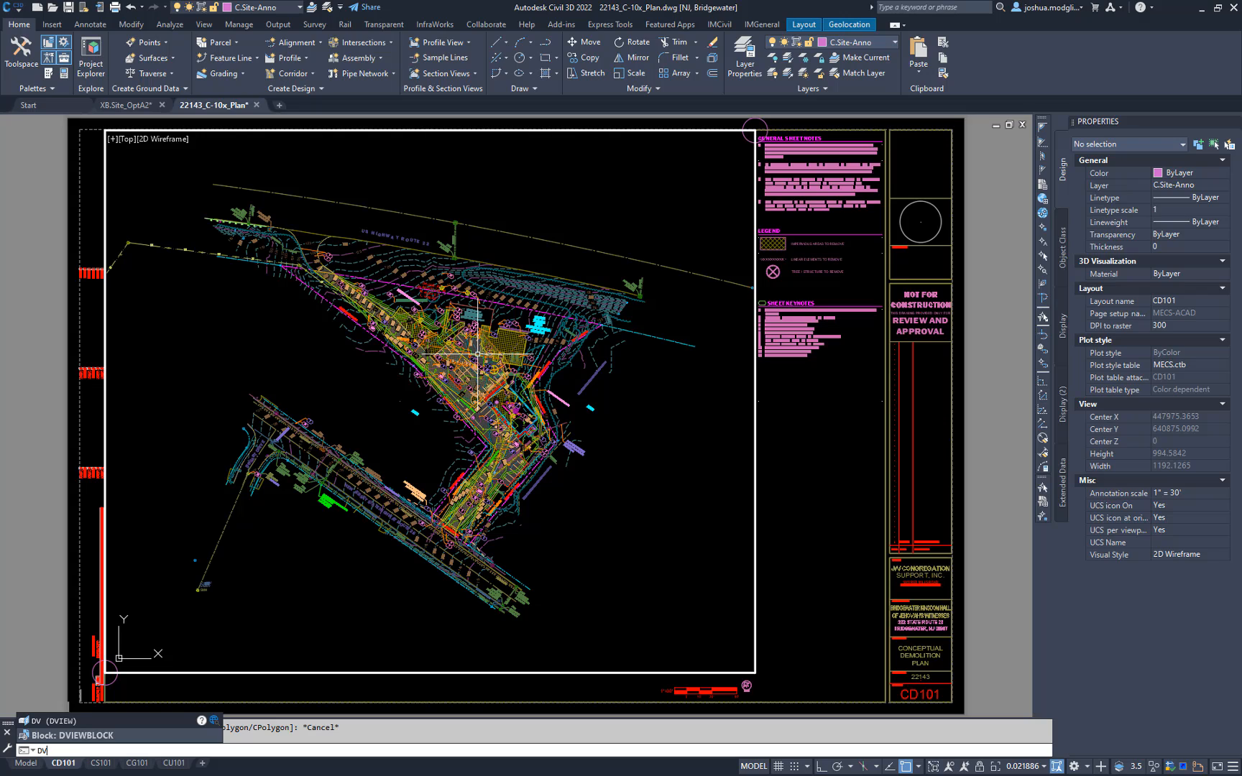
key("Return")
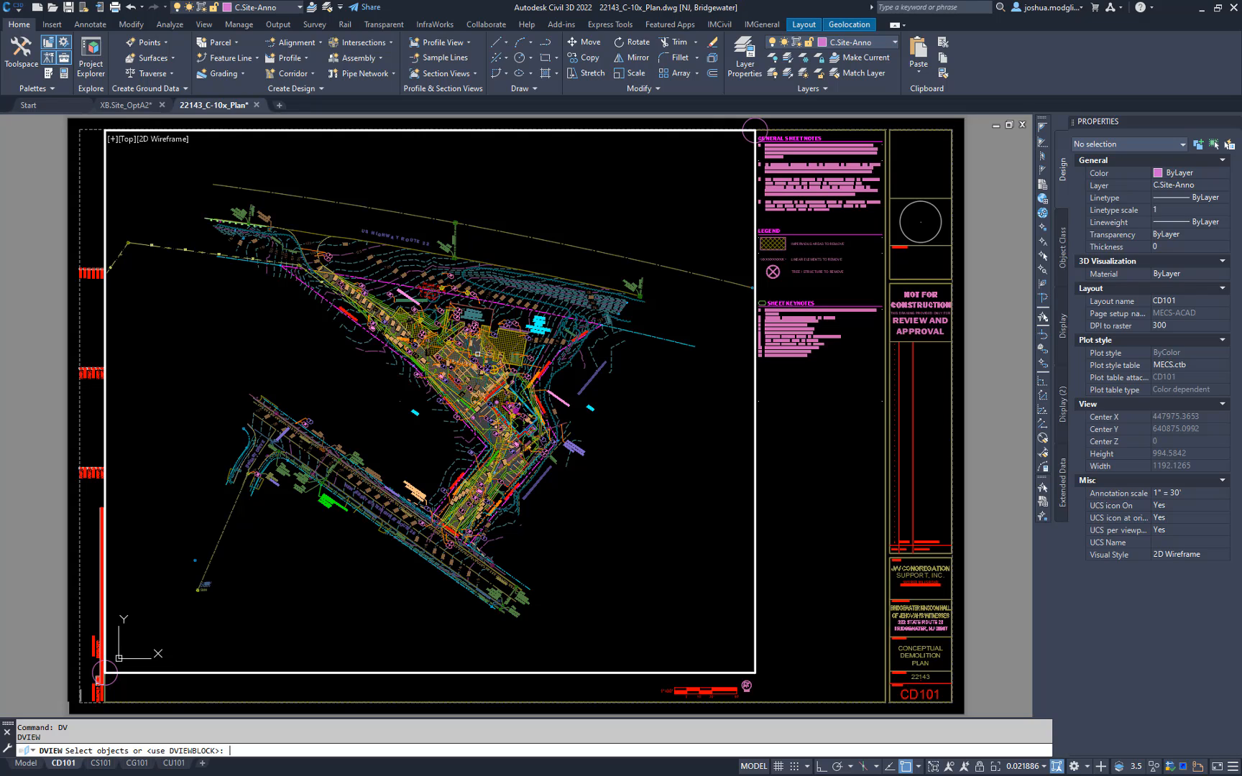
key("Return")
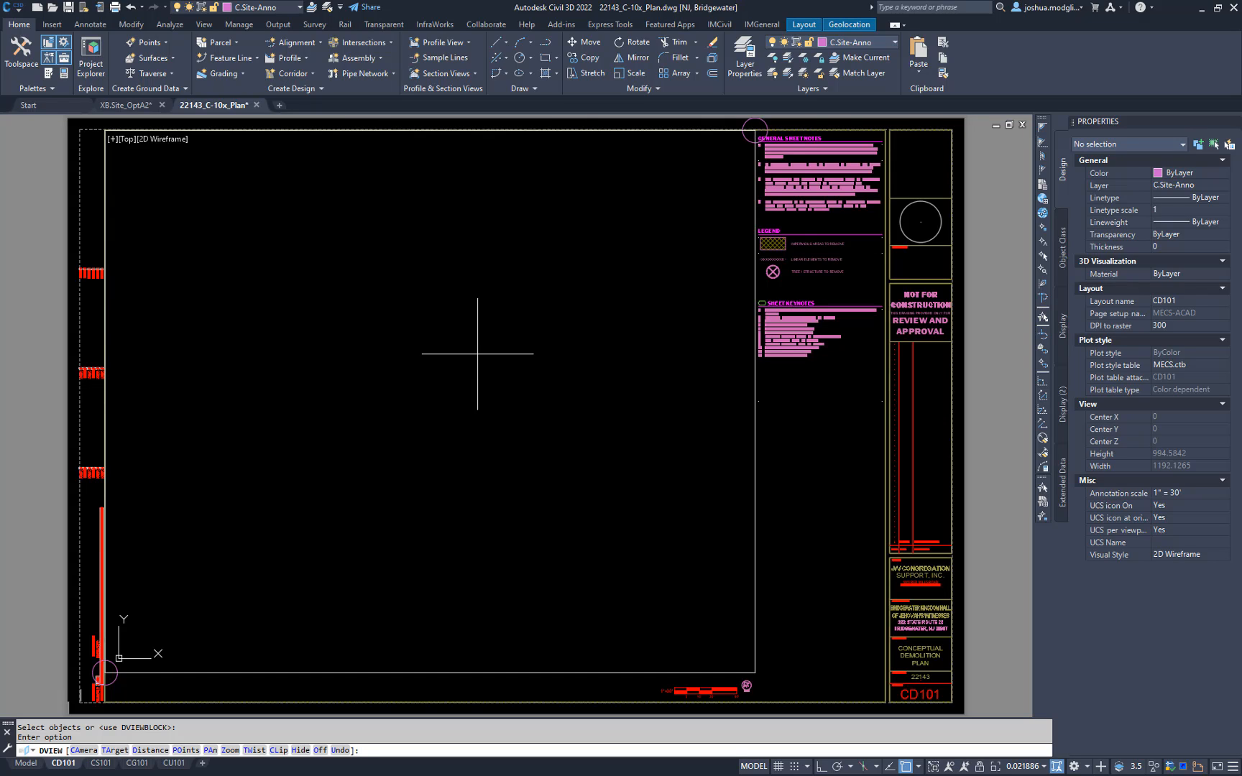
type("tw")
key("Return")
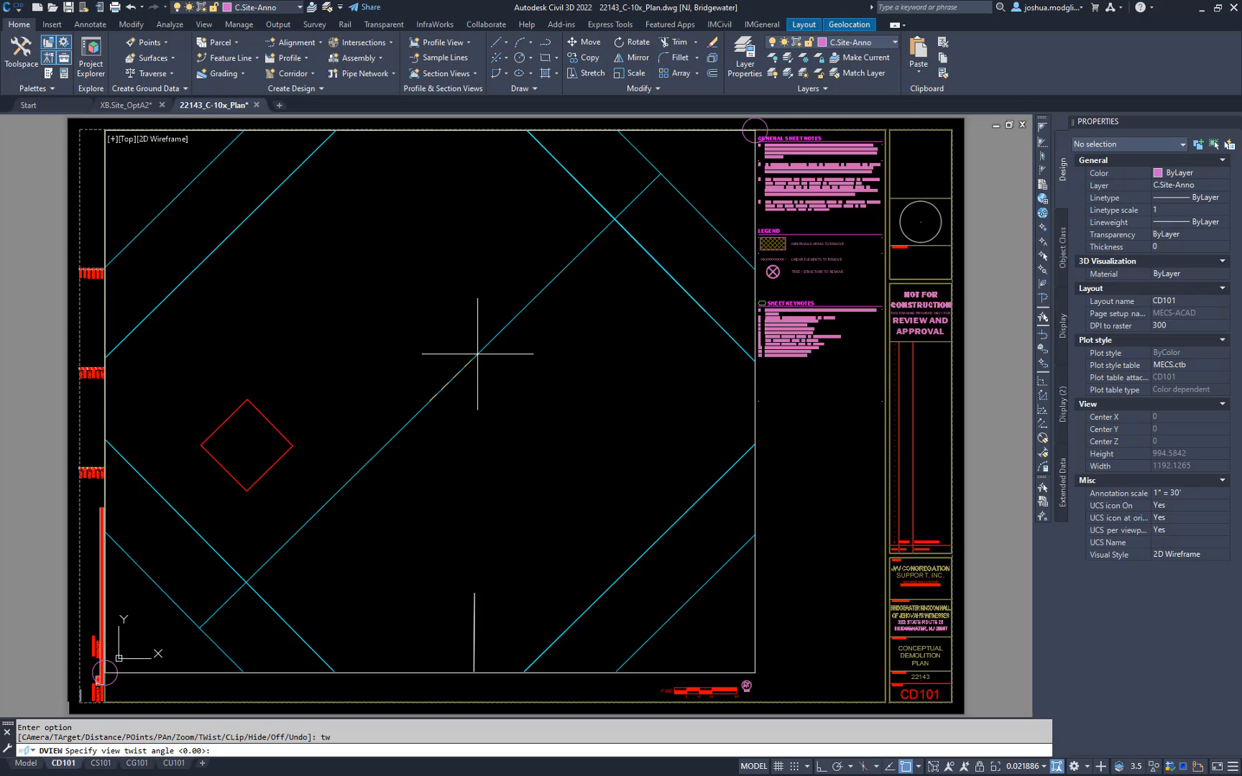
type("35")
key("Return")
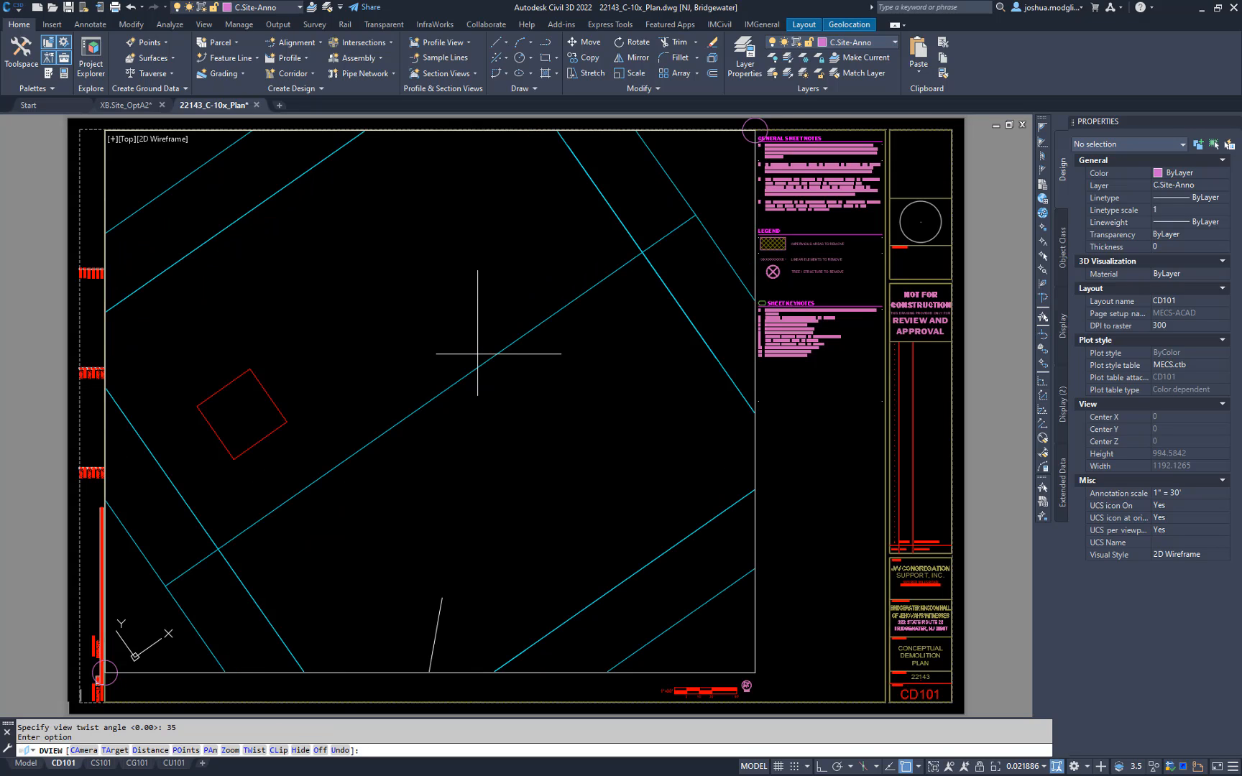
key("Return")
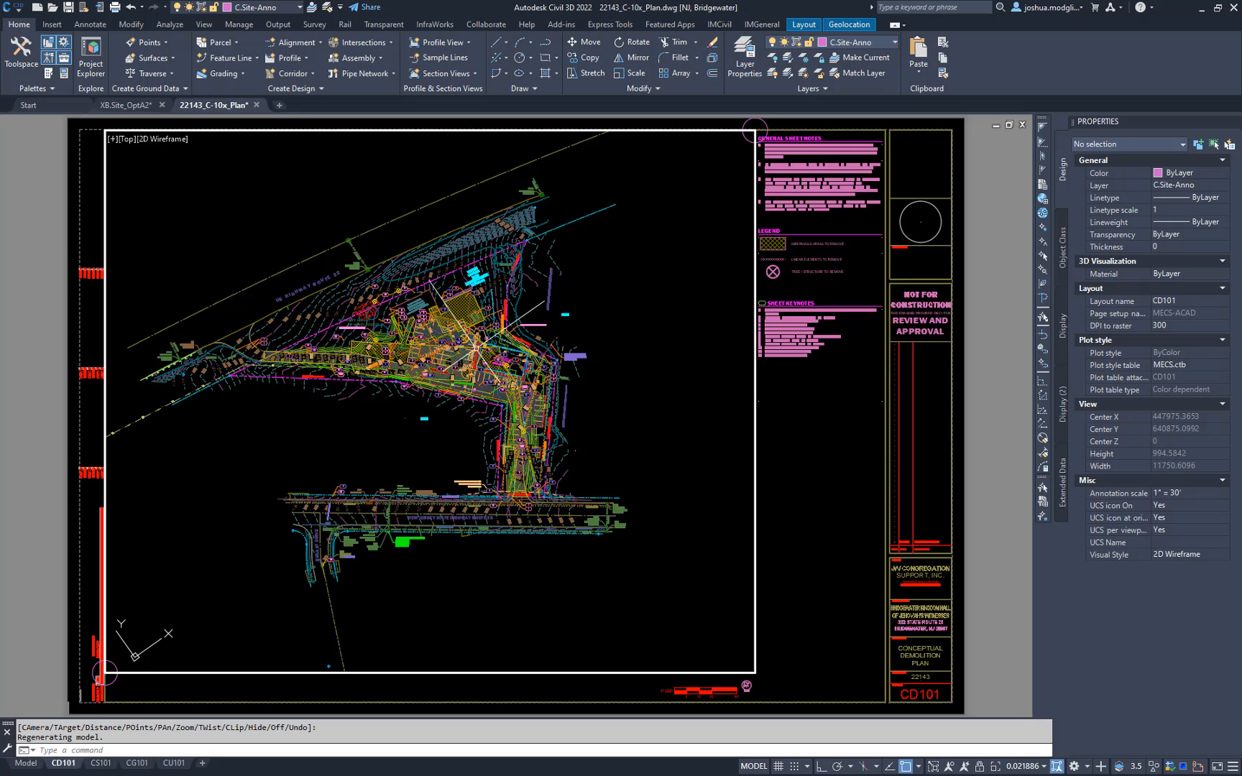
Frame the site plan within the viewport and set the viewport scale to 1" = 30'
scroll(471, 338, "up", 2)
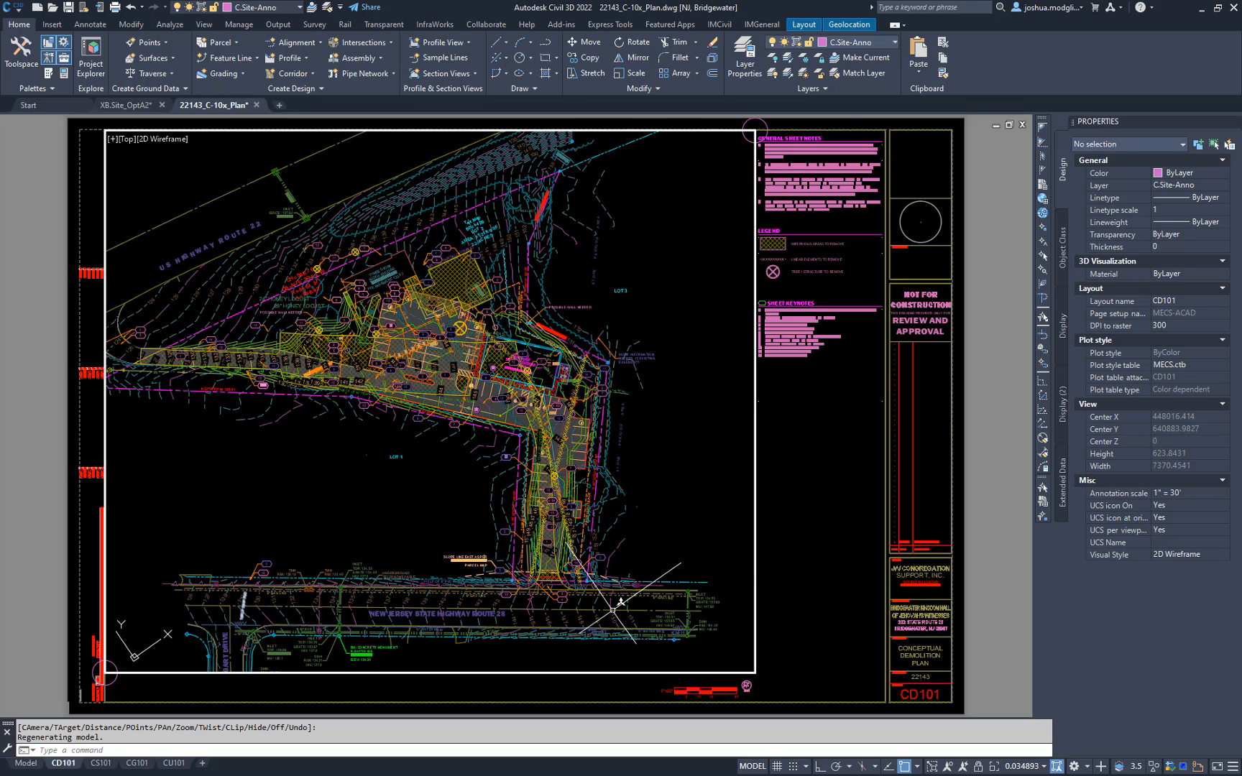
middle_click_drag(522, 402, 685, 378)
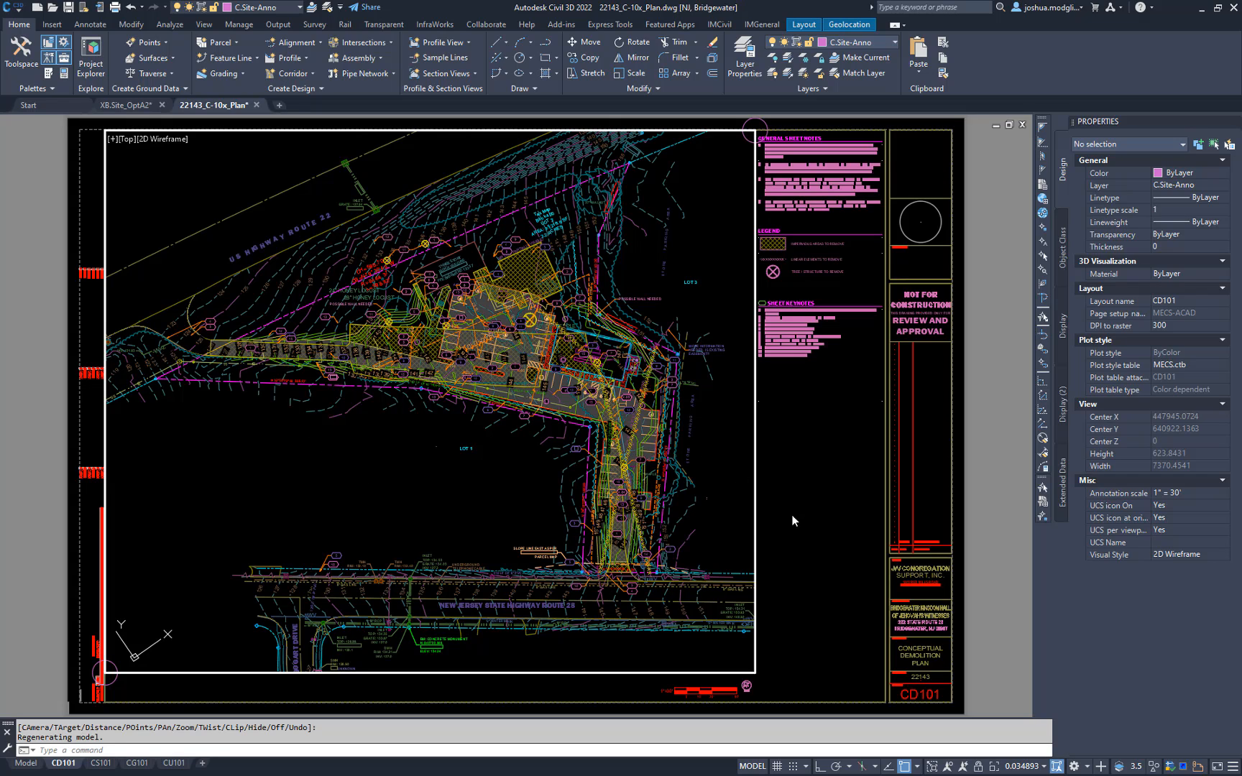
left_click(1036, 768)
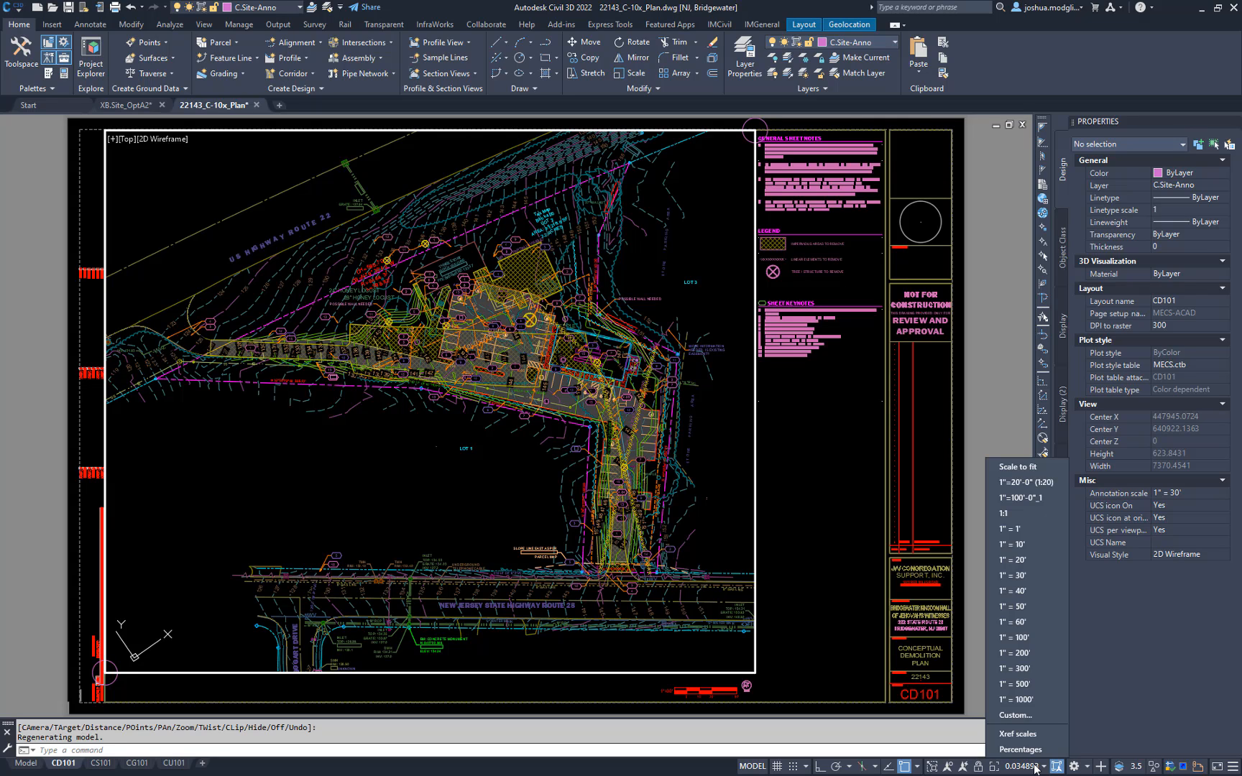
left_click(1026, 578)
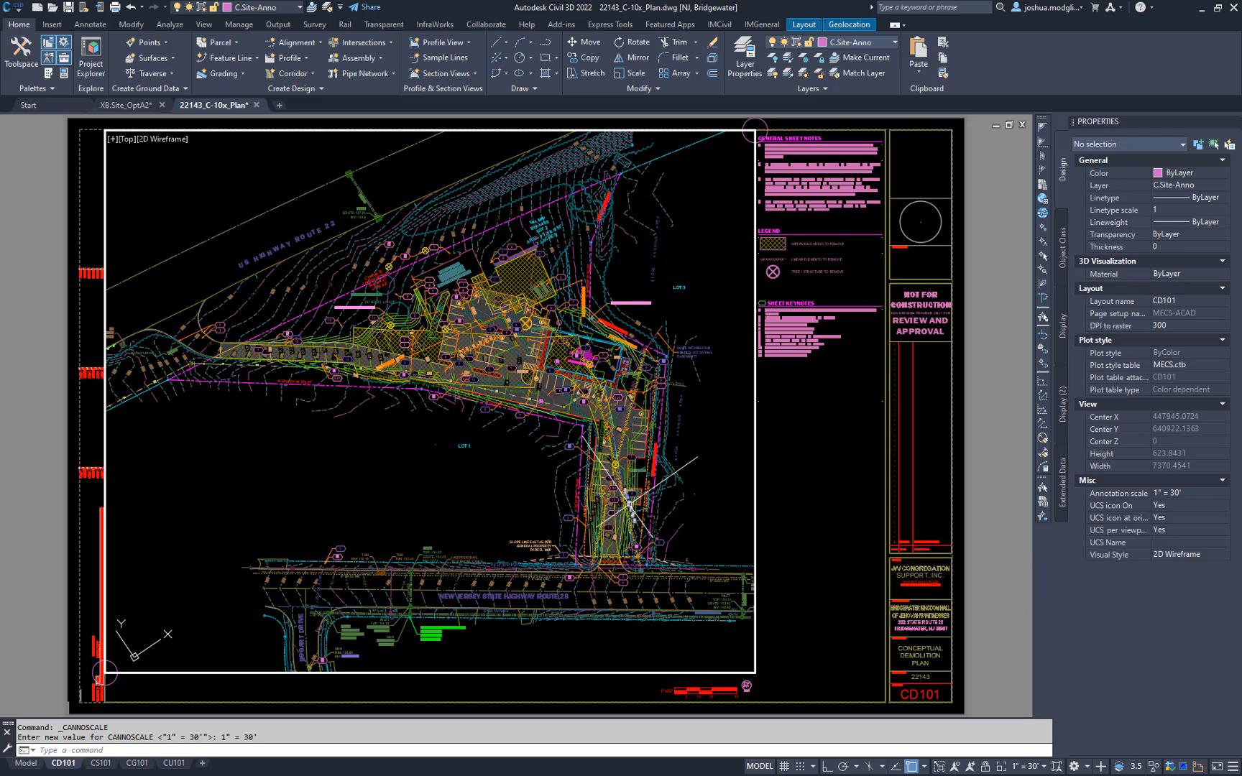
mouse_move(679, 482)
middle_mouse_down()
mouse_move(641, 484)
mouse_move(656, 485)
middle_mouse_up()
left_click_drag(657, 486, 658, 485)
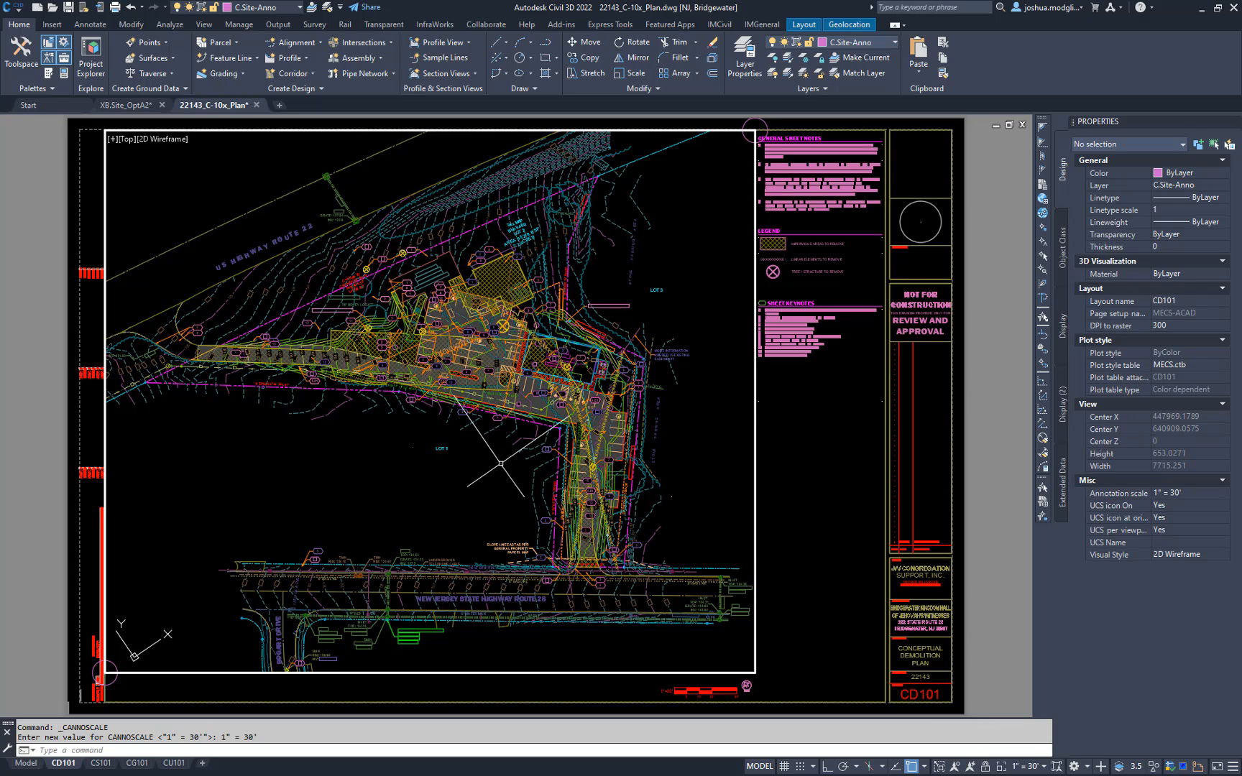
Return to paper space and lock the viewport's display
double_click(766, 507)
left_click(761, 510)
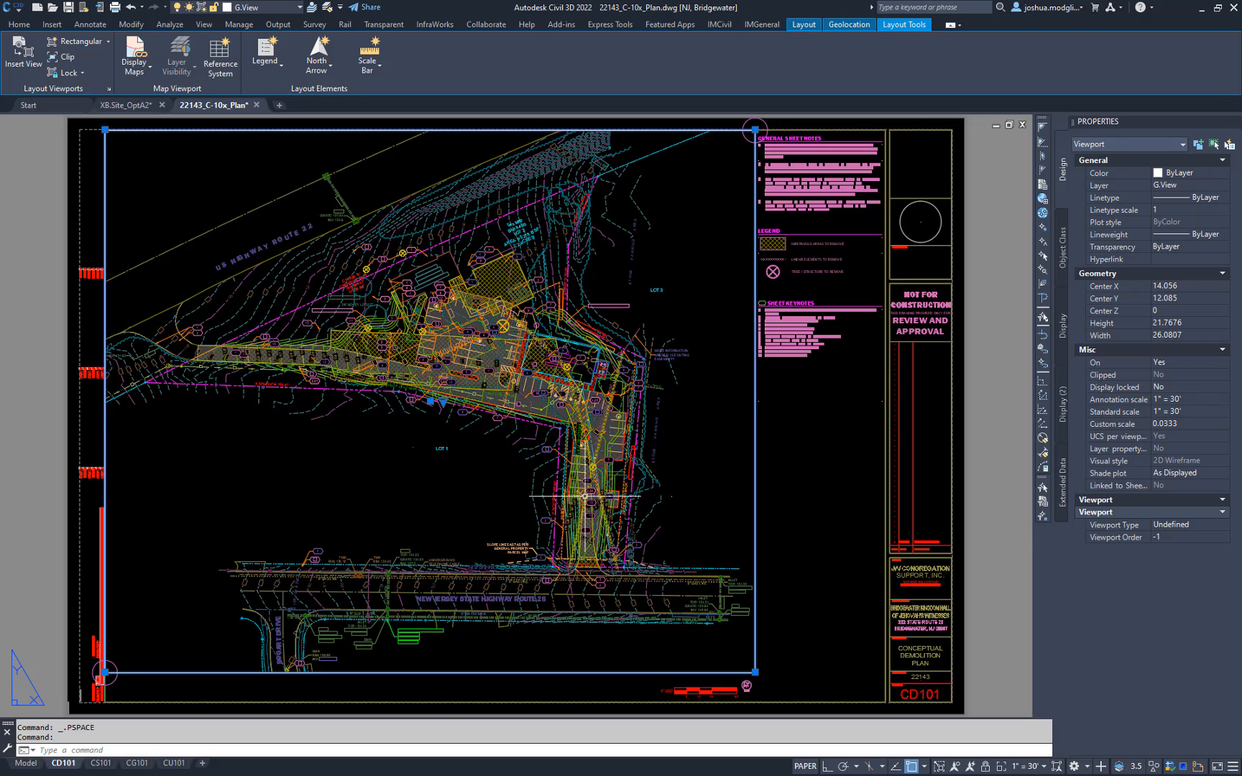
left_click(1183, 388)
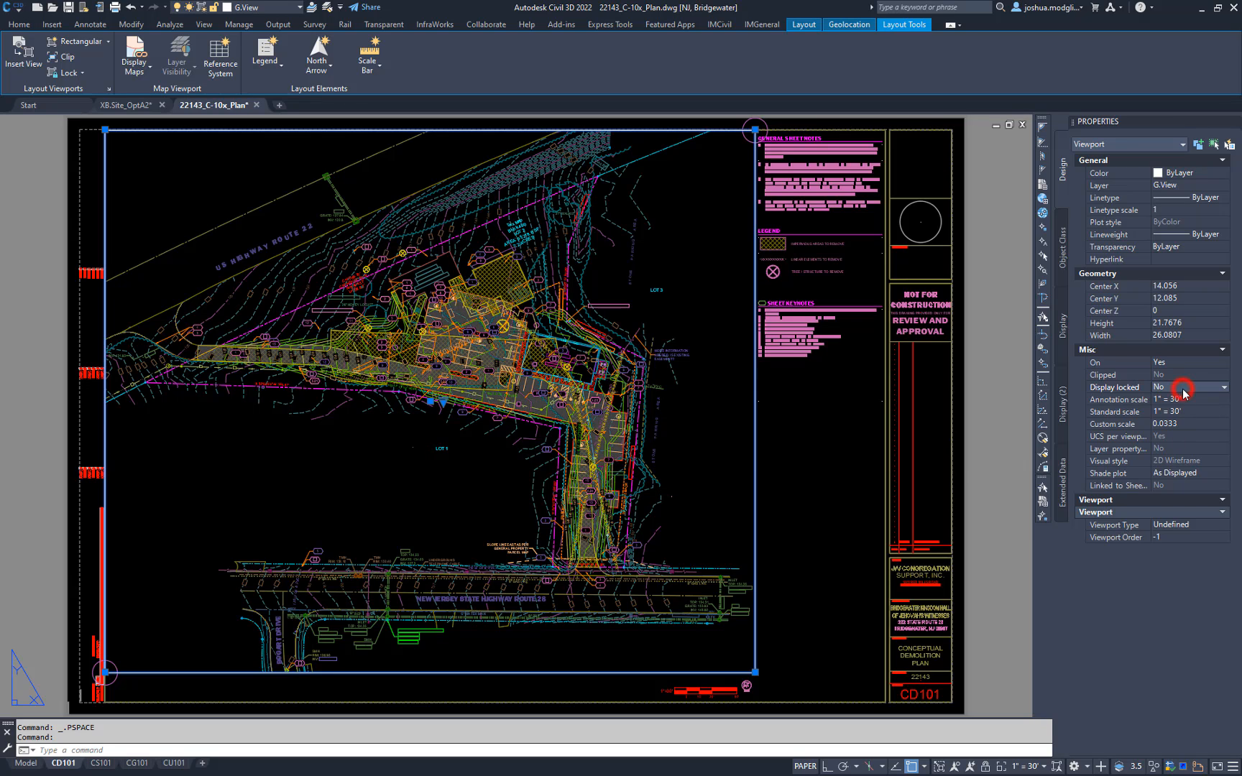
left_click(1173, 401)
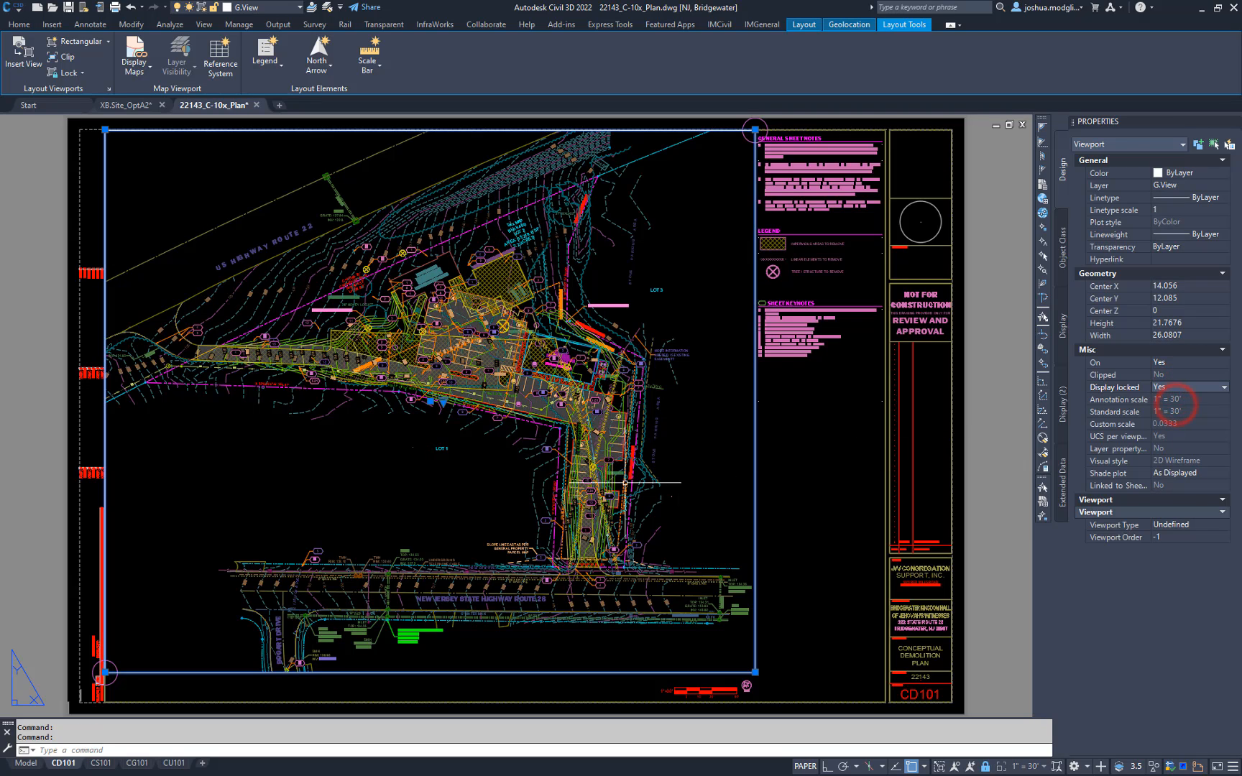
Reactivate the viewport and align its UCS to the current view with the UCS View option
double_click(501, 491)
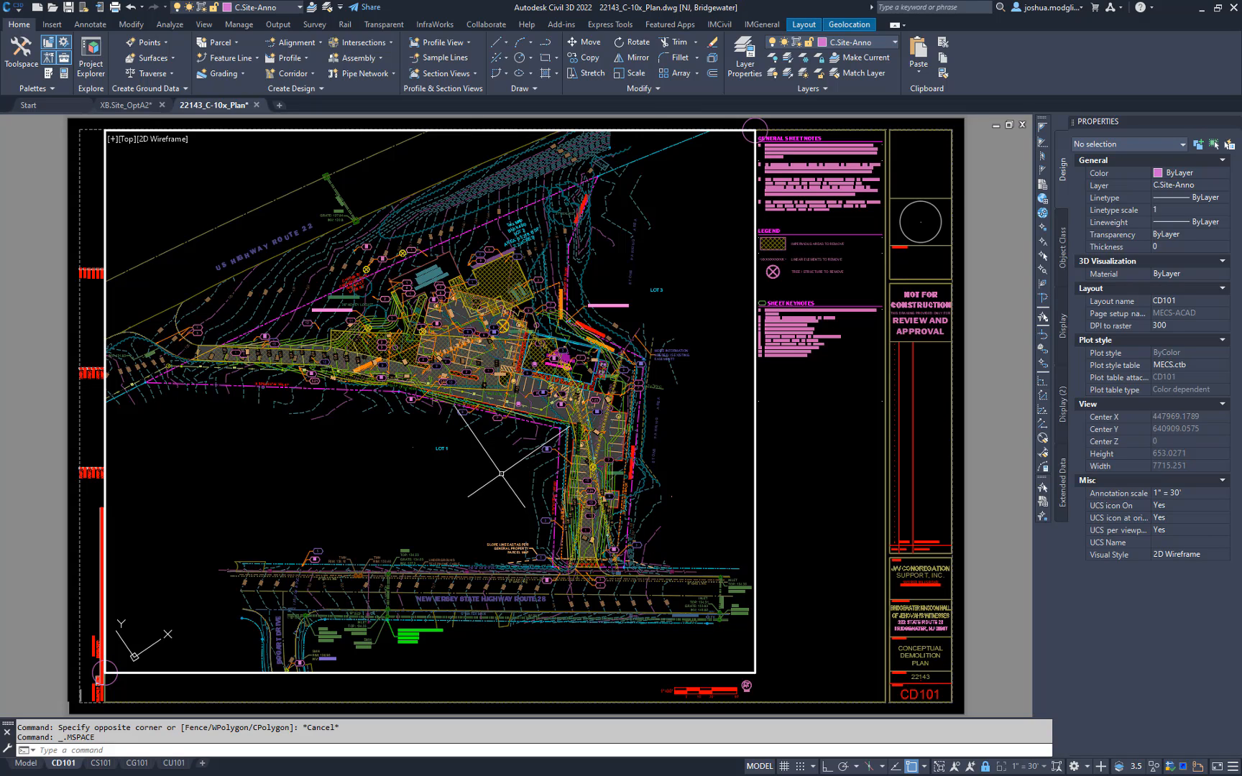
type("ucs")
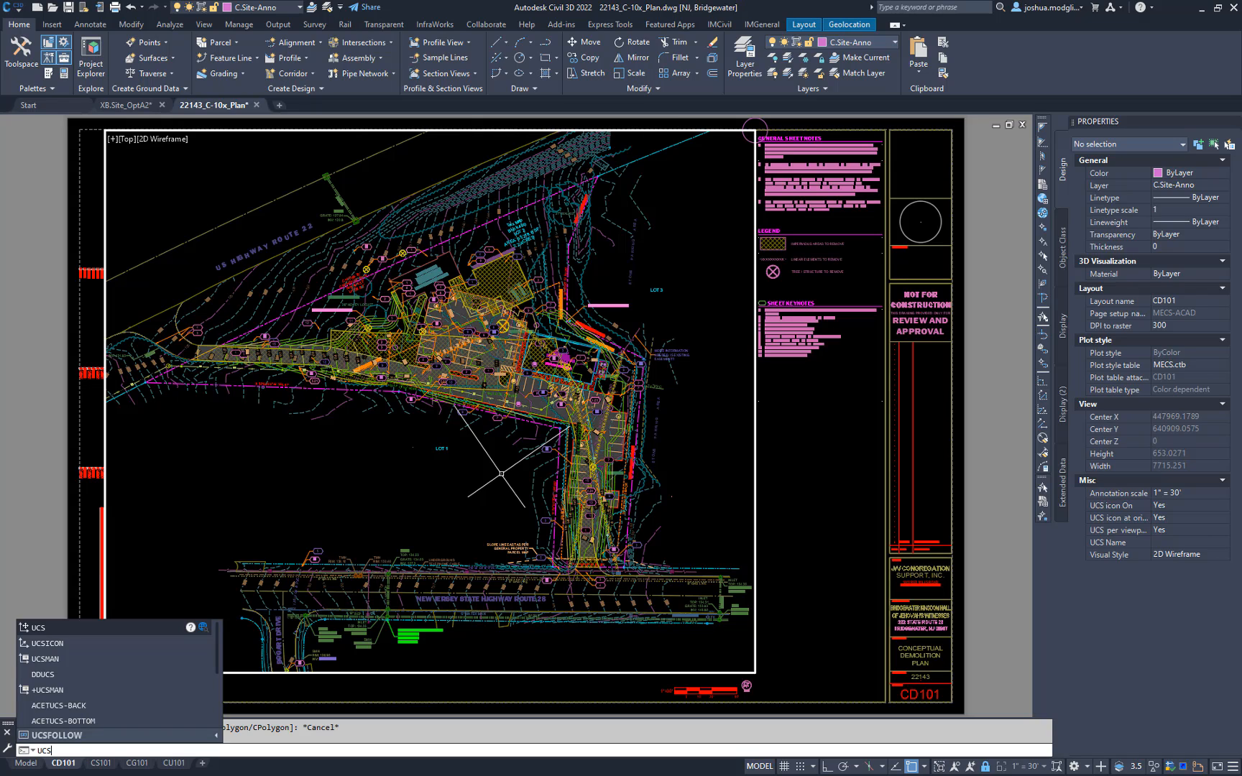
left_click(205, 25)
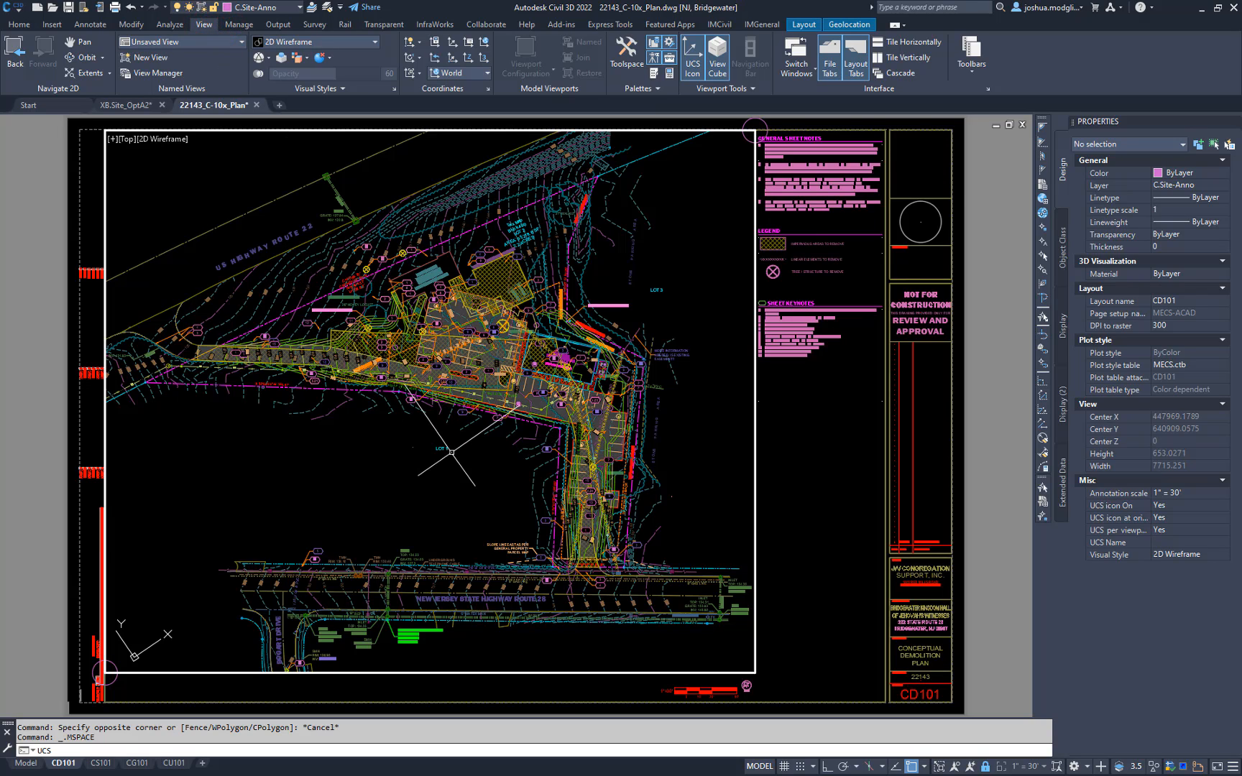
type("UCS")
key("Return")
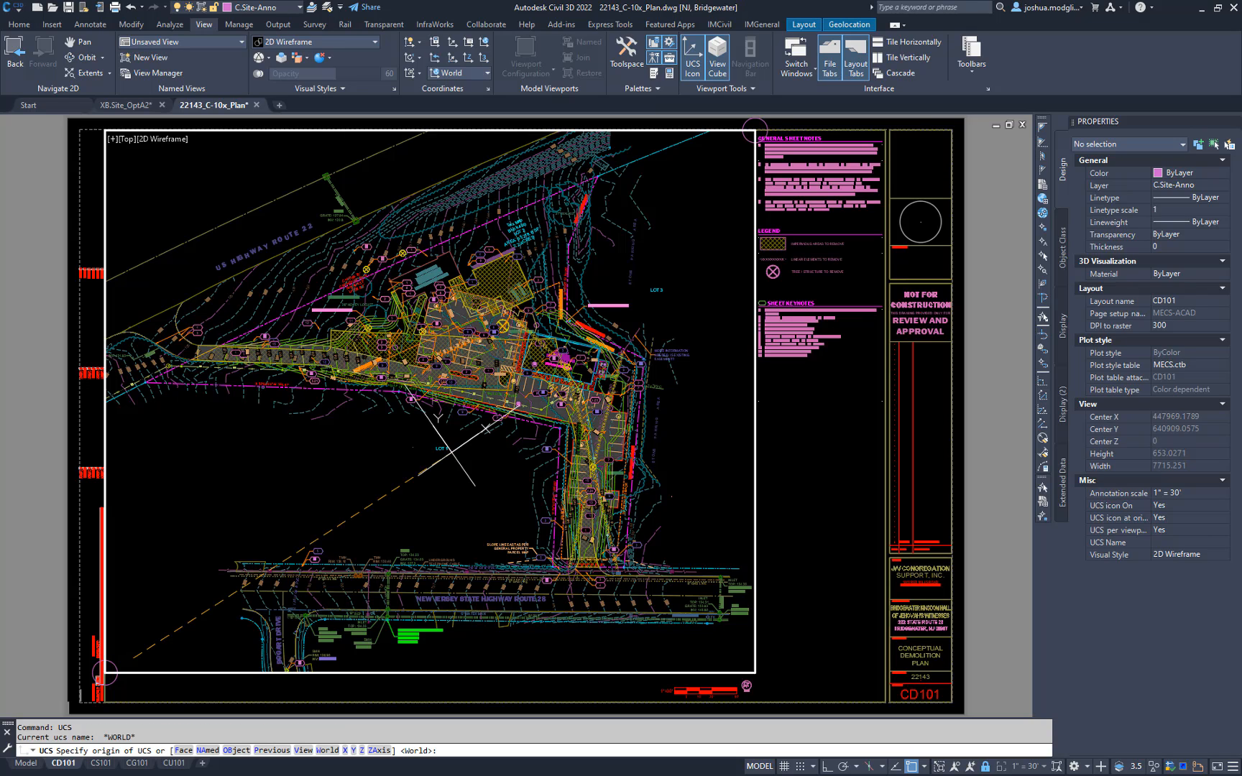
left_click(309, 751)
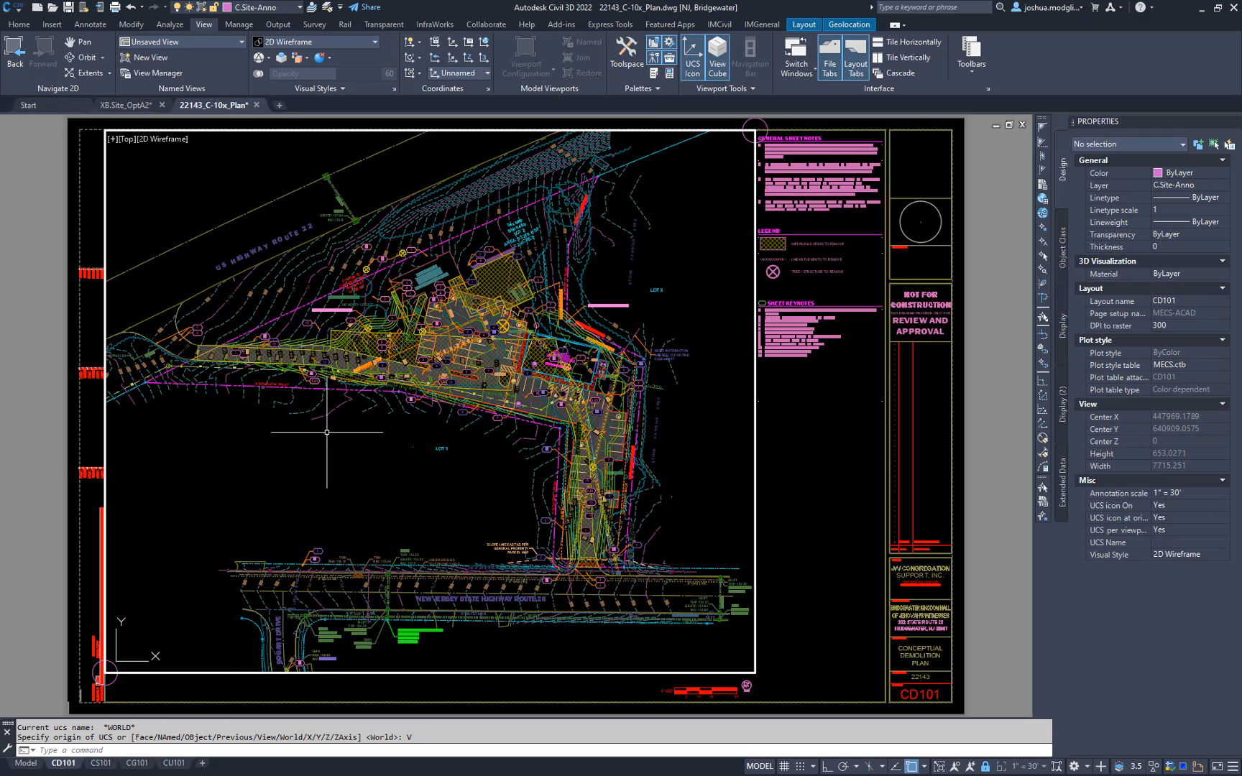
Place a multileader with short placeholder text in the empty area of Lot 1, inside the active viewport
scroll(475, 341, "up", 4)
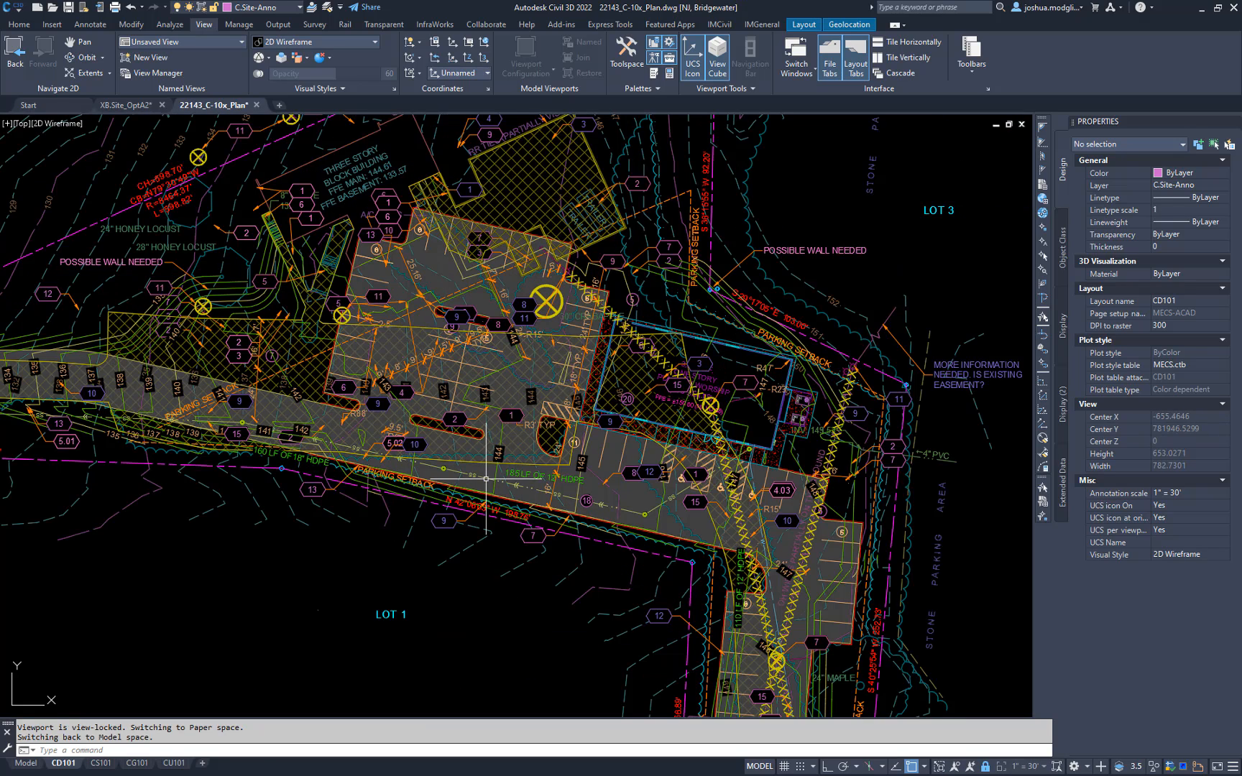
mouse_move(463, 408)
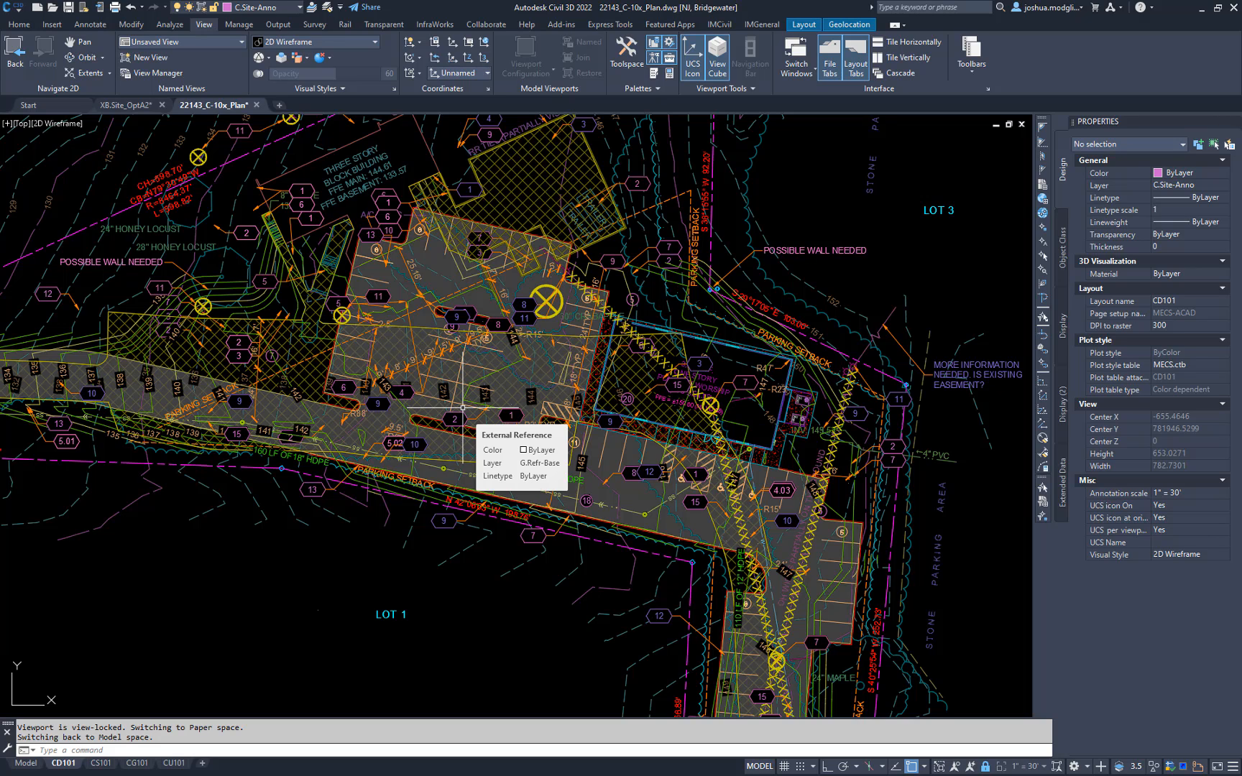
left_click(90, 23)
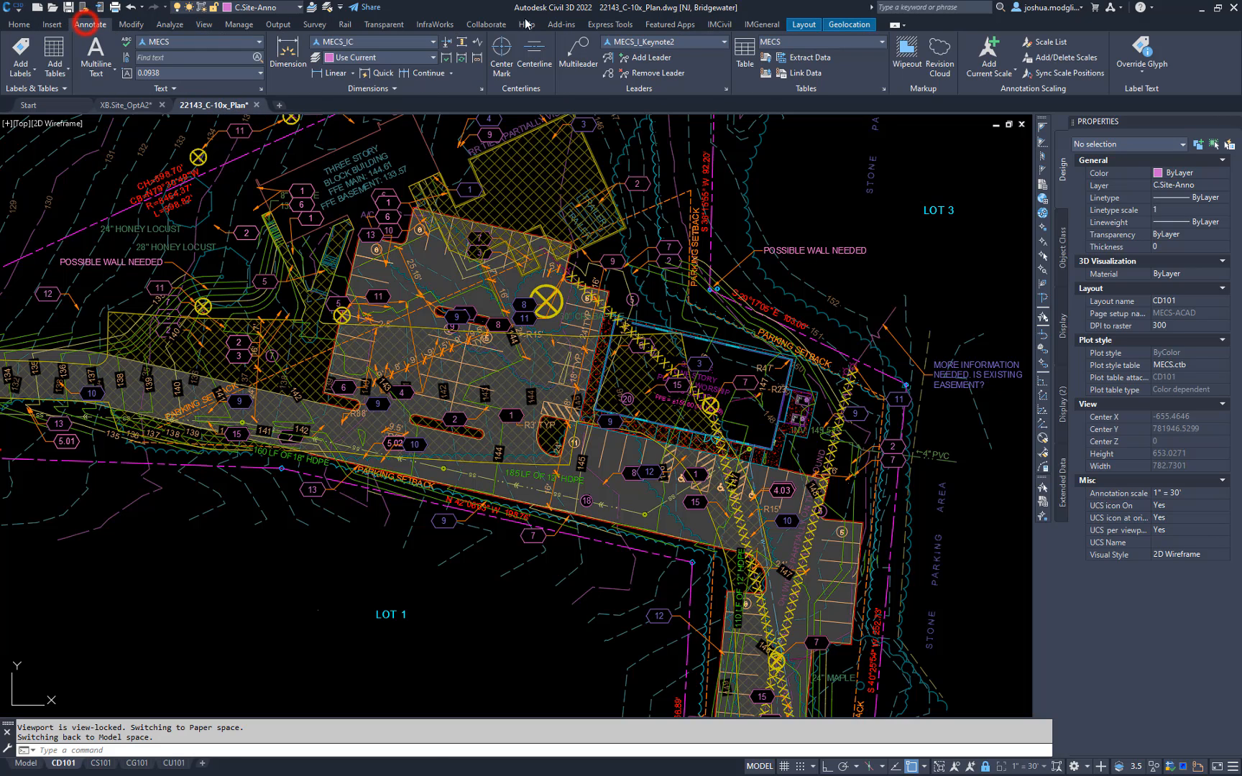
left_click(579, 54)
middle_click_drag(328, 513, 403, 421)
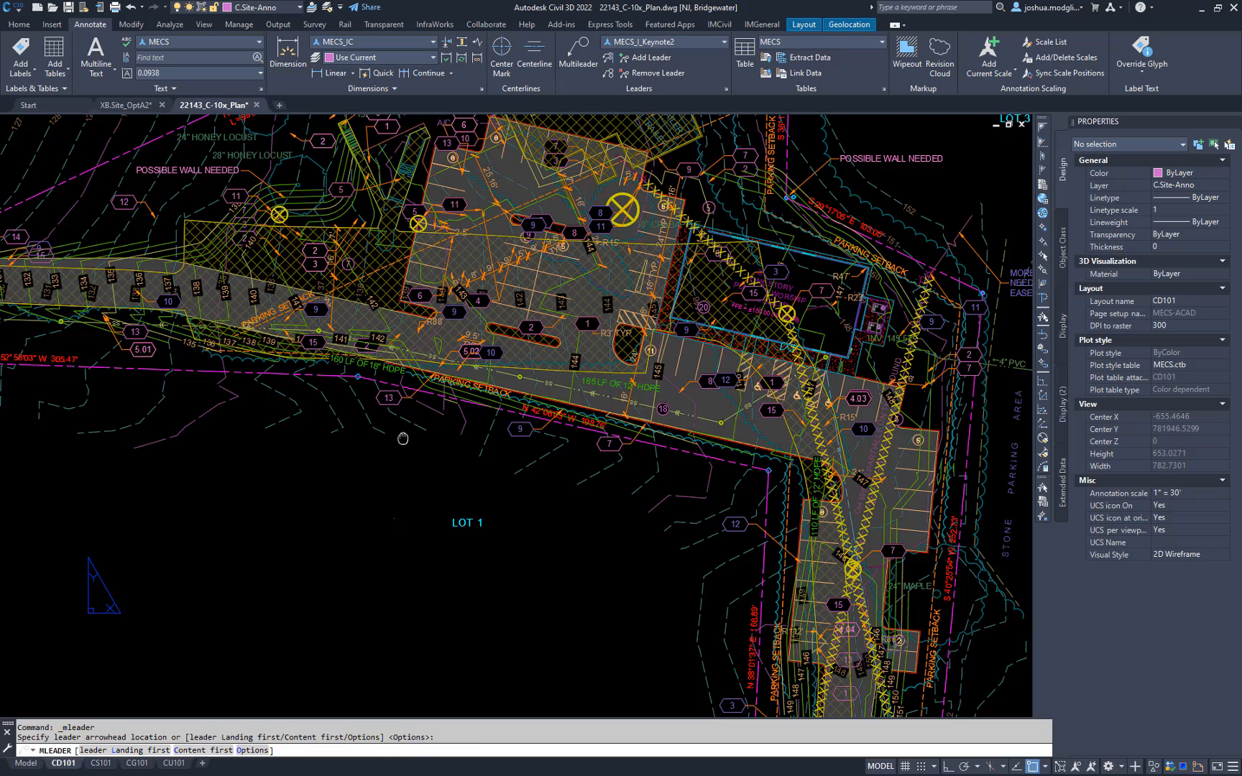
left_click(314, 612)
left_click(363, 558)
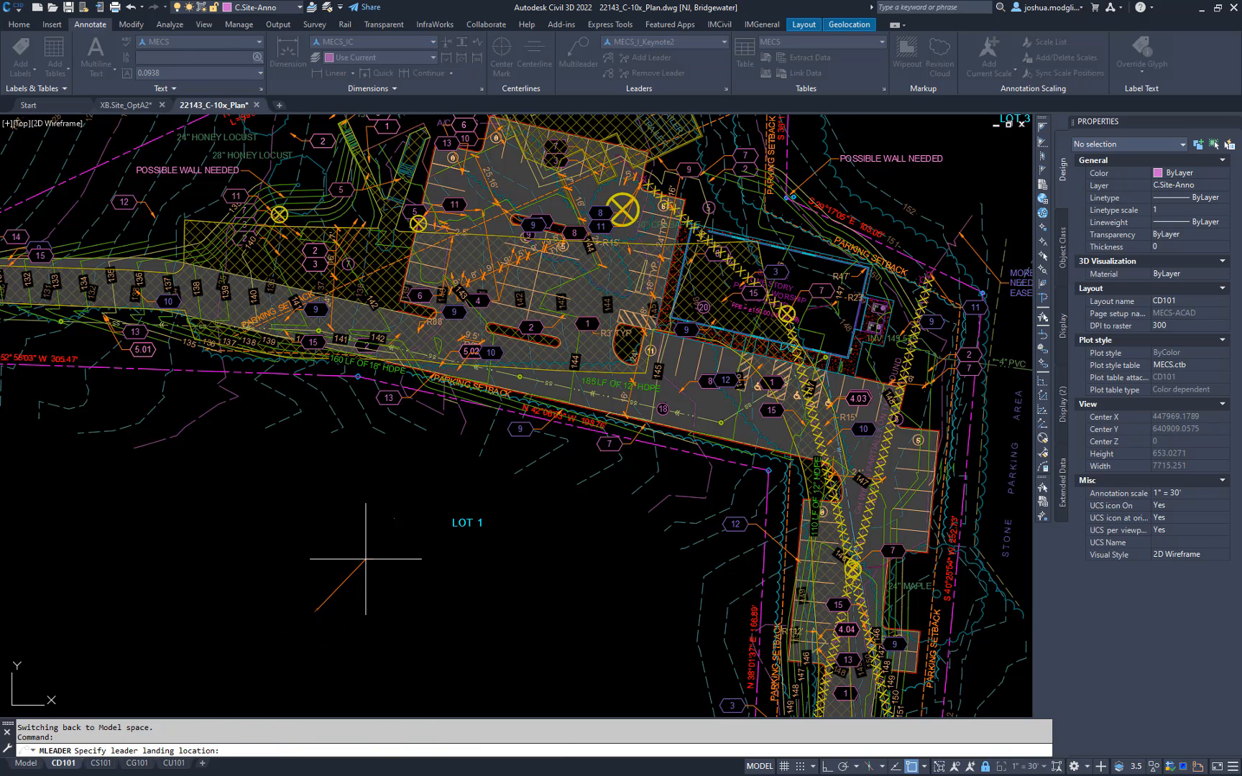
left_click(515, 650)
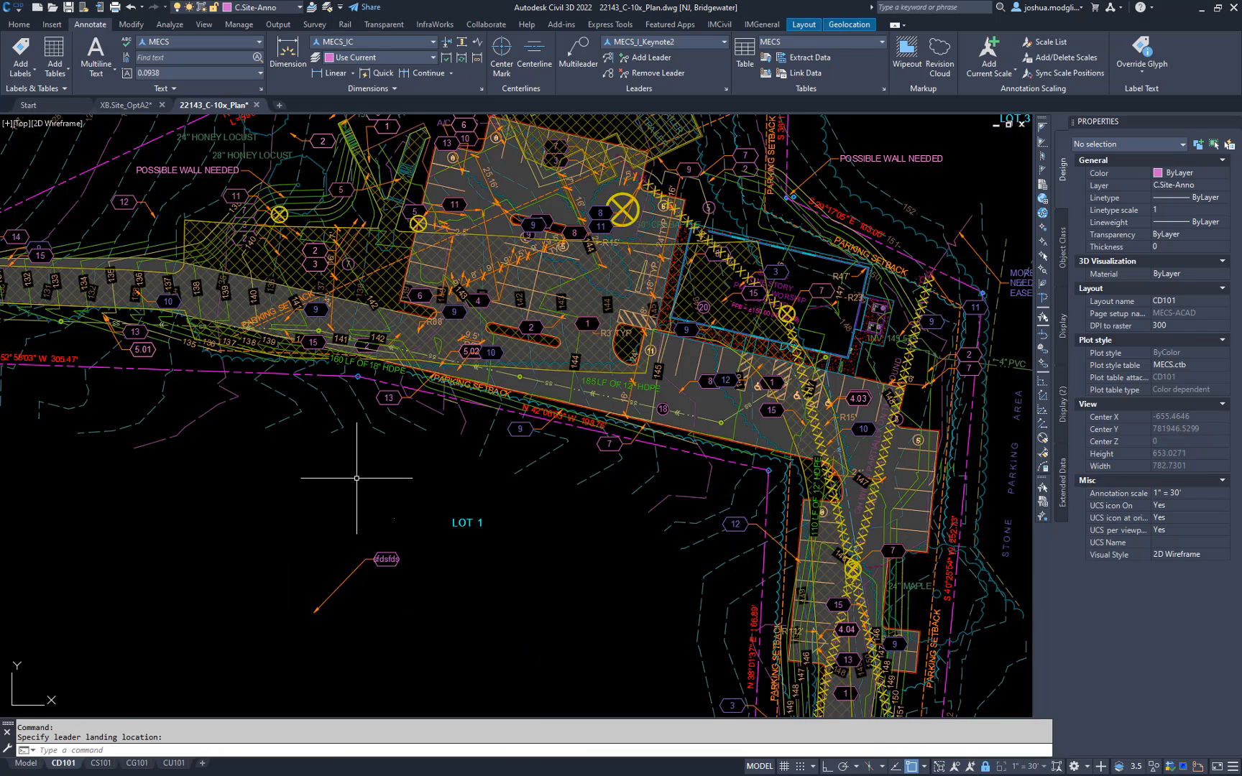
Compare the test keynote leader's orientation on the CD101 sheet and in model space, and return to CD101
scroll(356, 618, "down", 2)
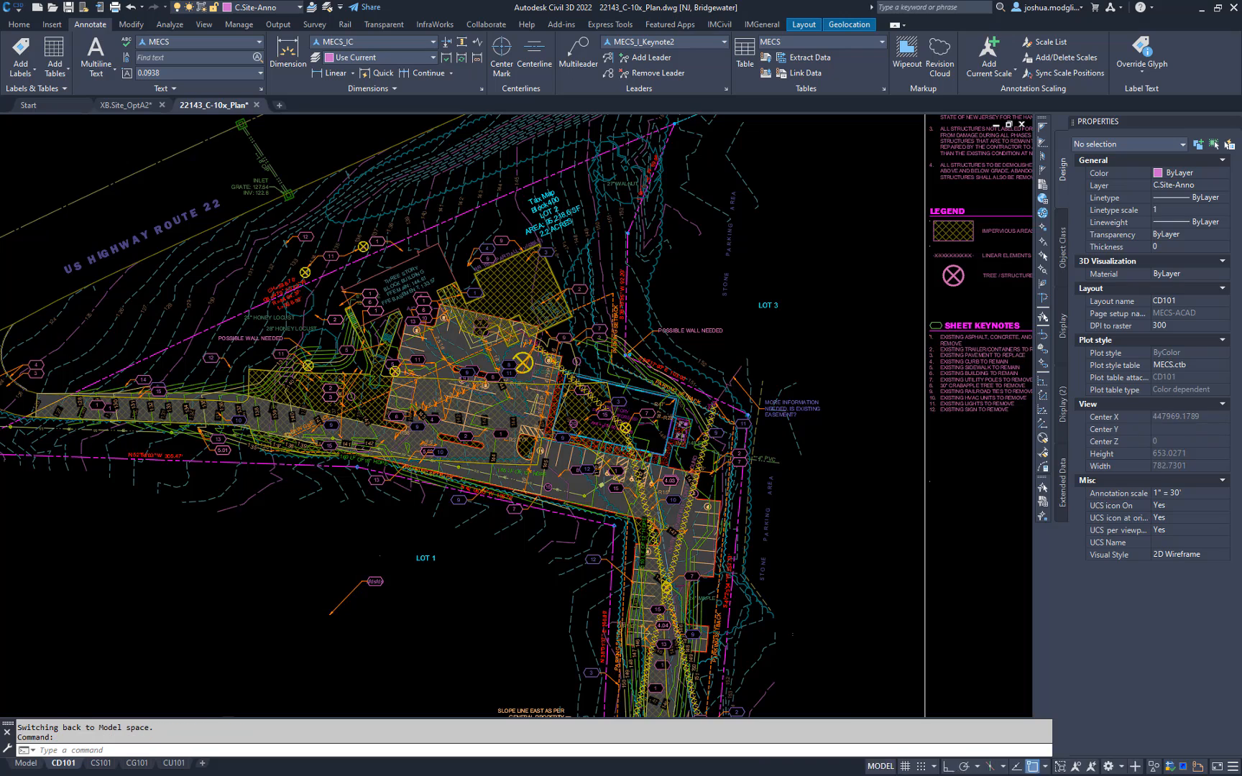
scroll(360, 577, "down", 3)
scroll(355, 585, "up", 3)
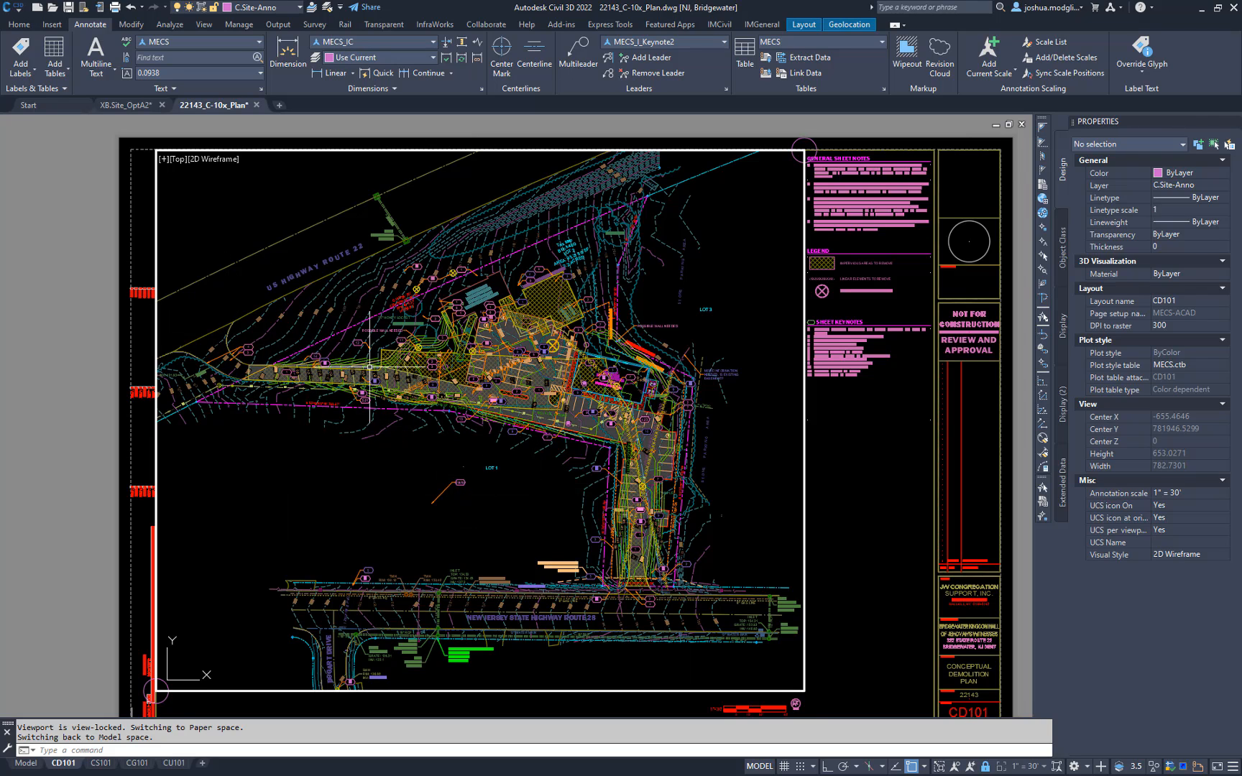
scroll(442, 546, "up", 2)
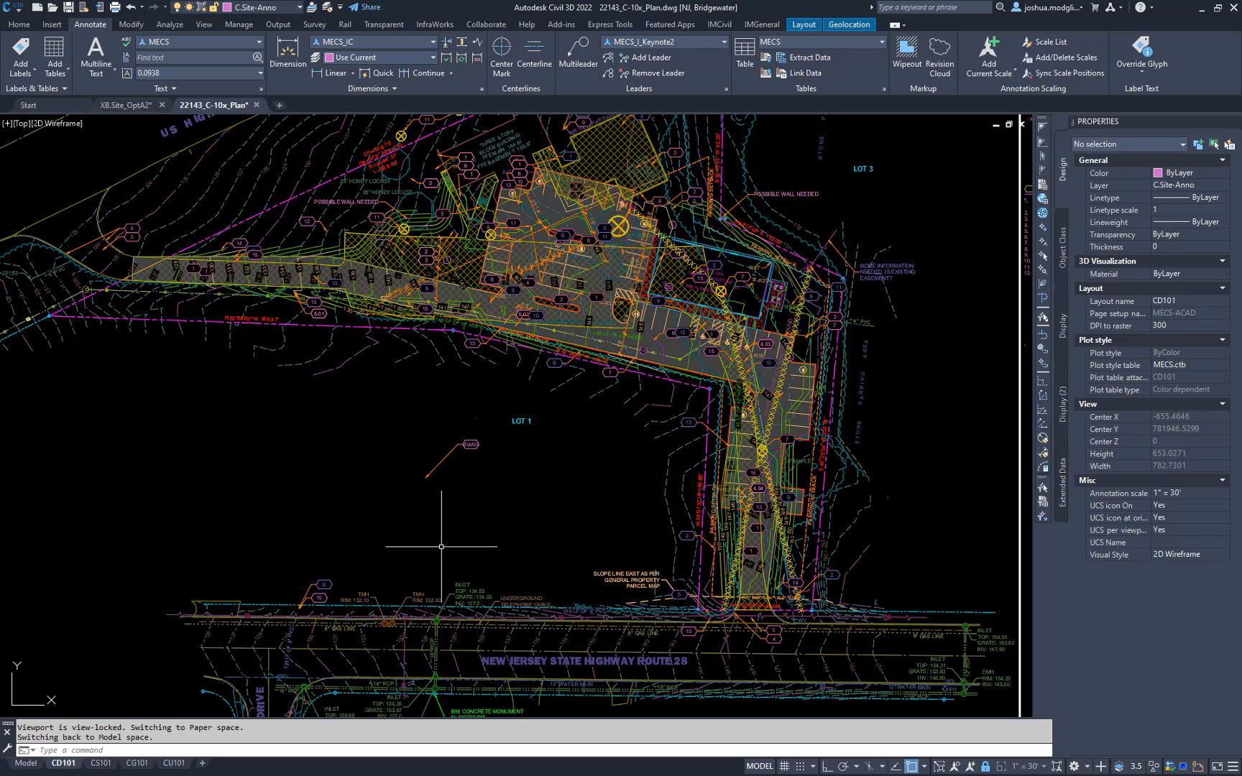
scroll(447, 459, "up", 2)
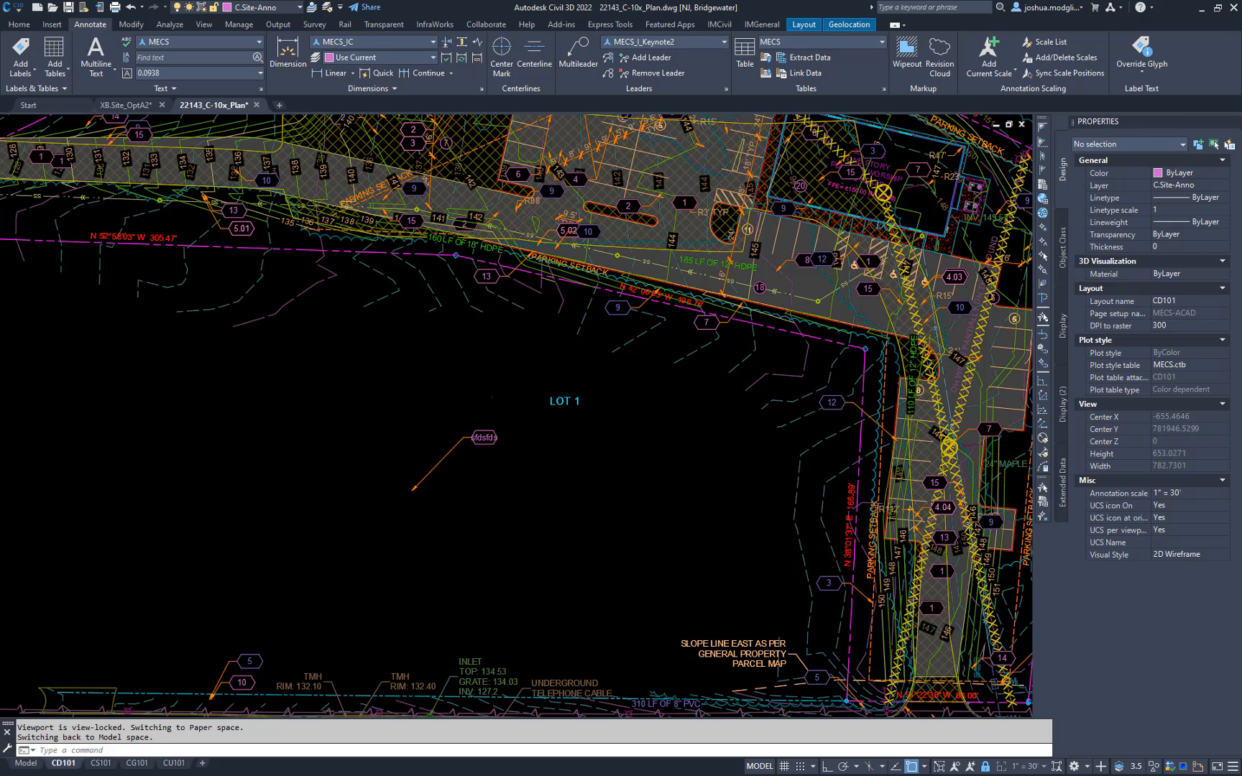
scroll(474, 480, "down", 2)
scroll(475, 481, "down", 2)
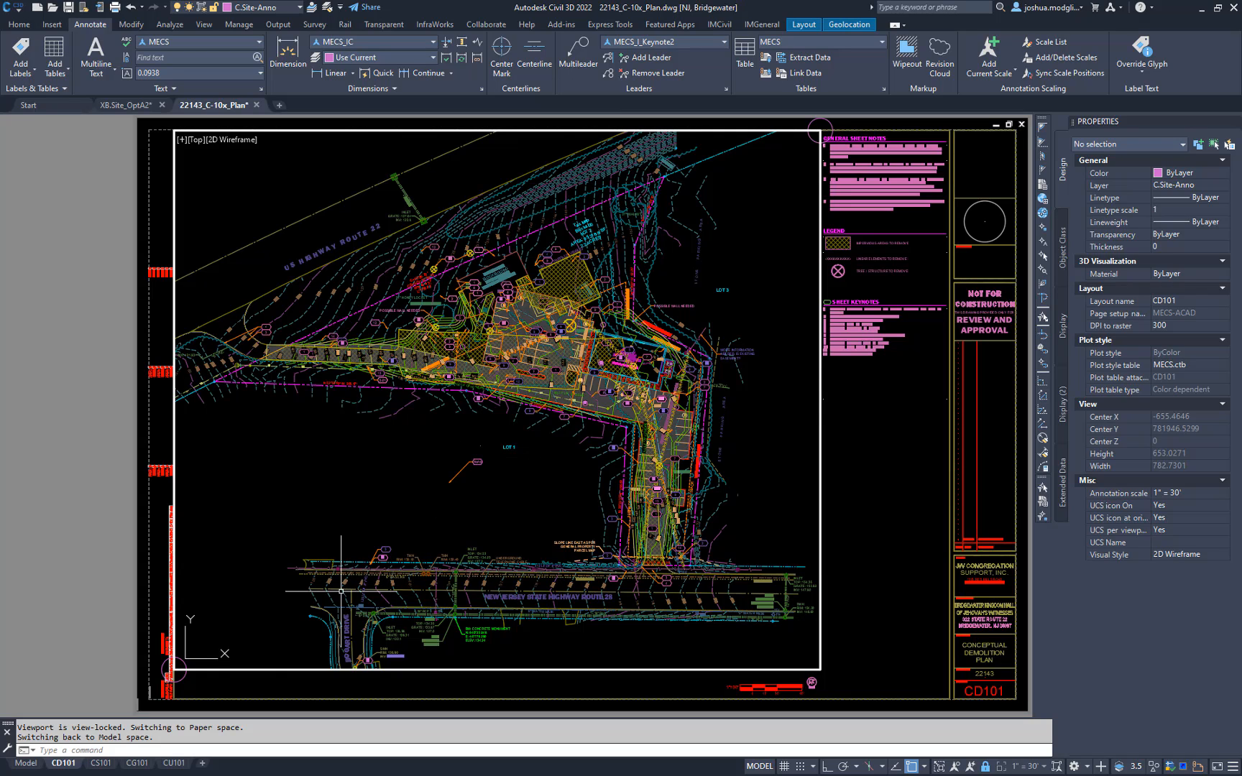
left_click(26, 764)
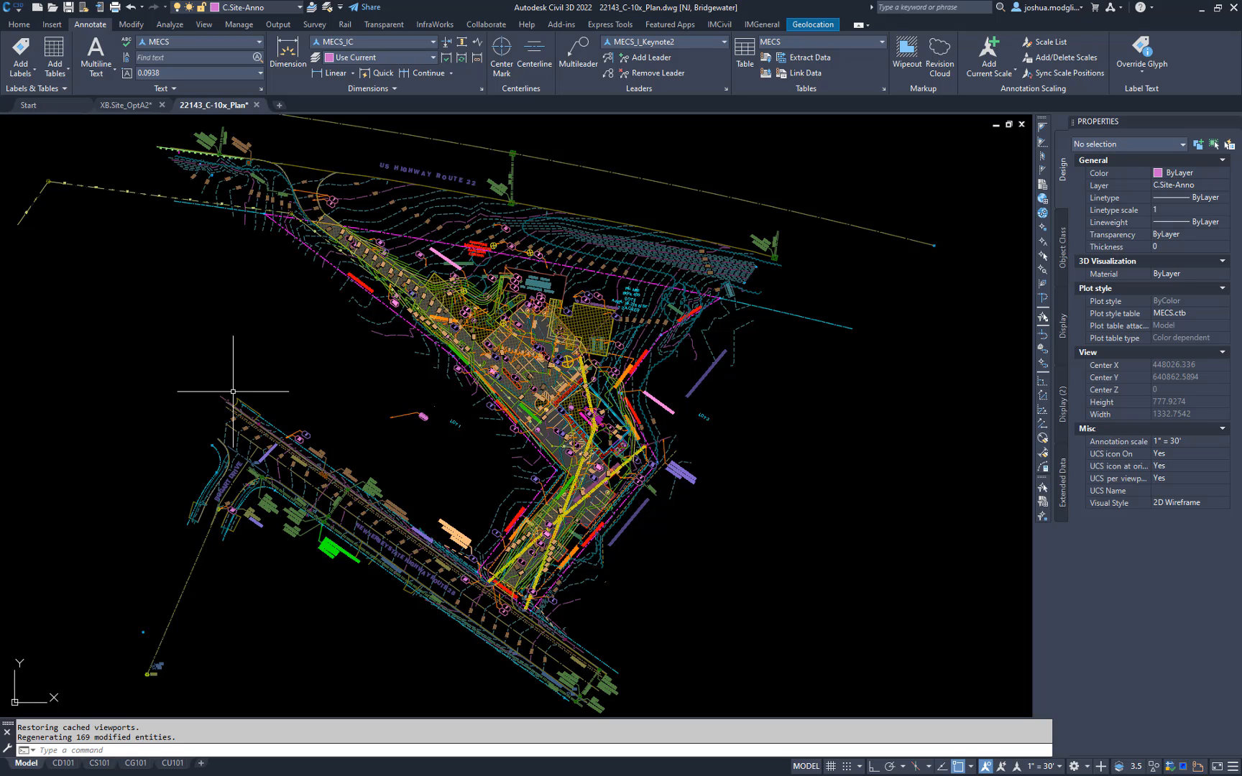
scroll(676, 367, "up", 2)
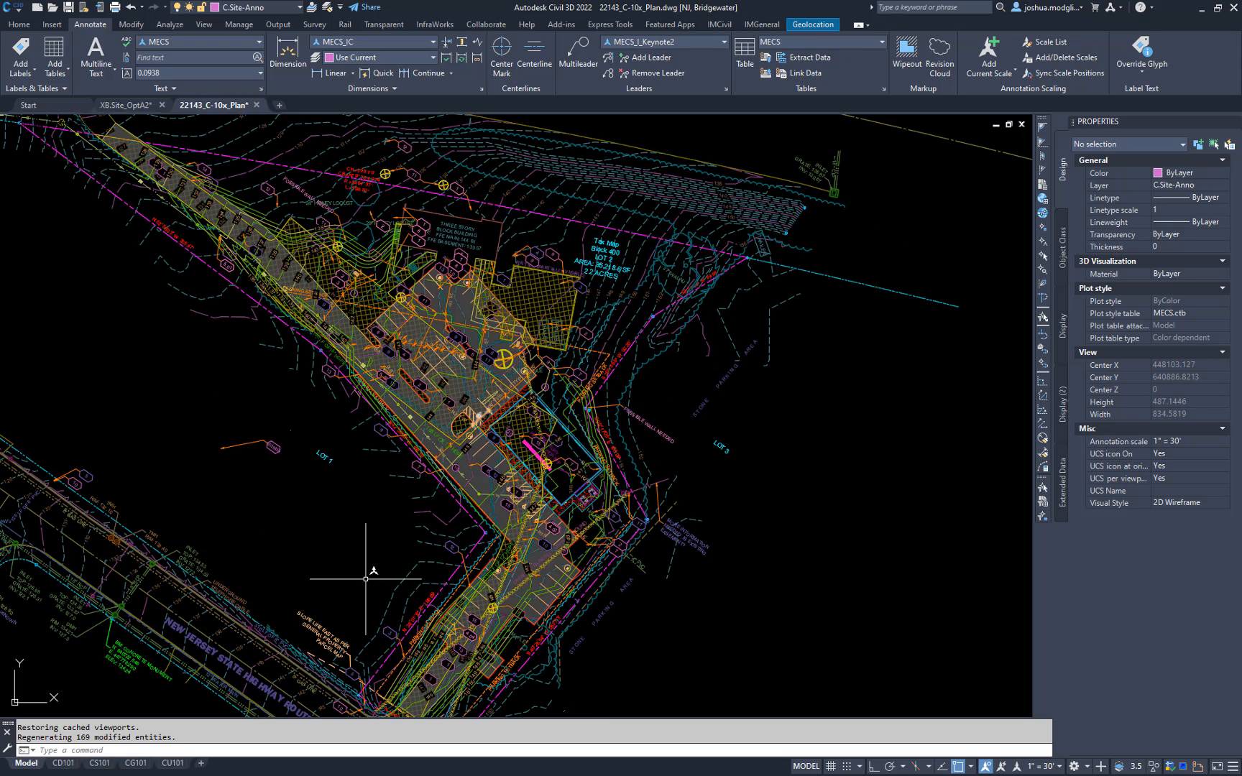
left_click(63, 763)
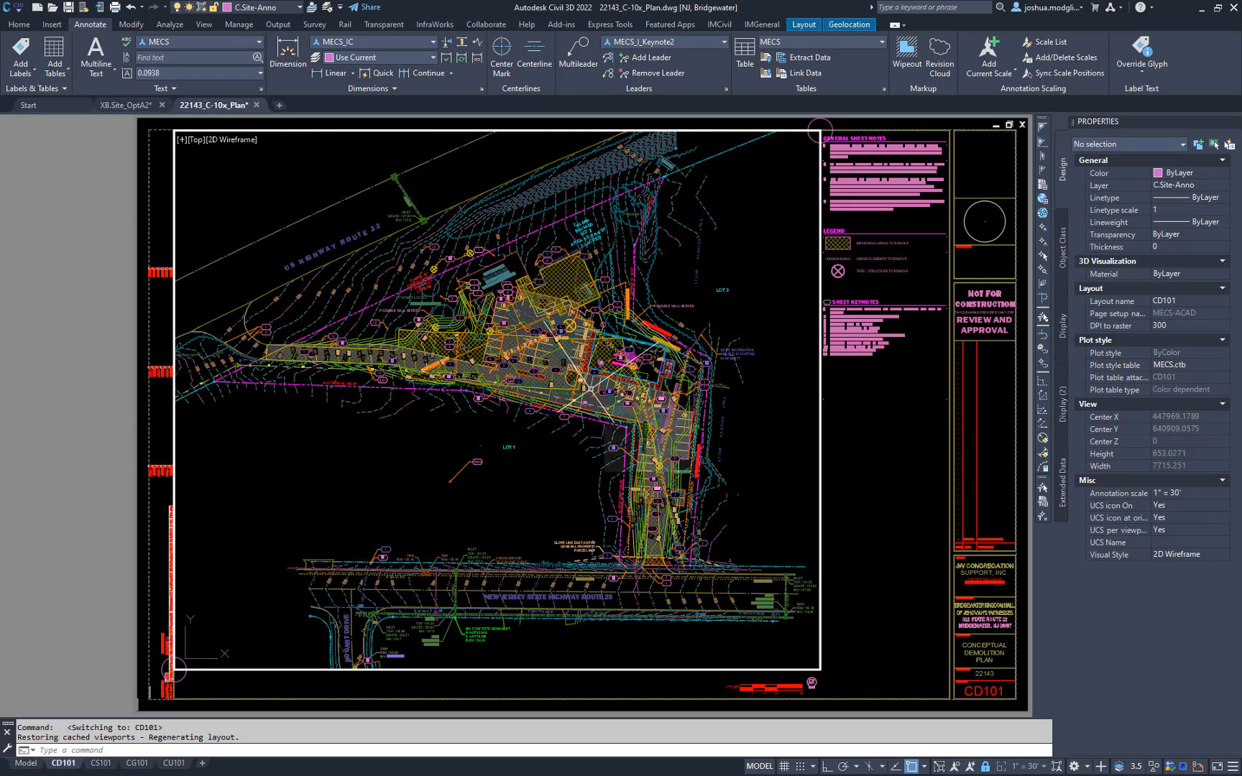
Freeze the proposed asphalt pavement and nearby site linework layers in the CD101 viewport with LAYFRZ
type("lay")
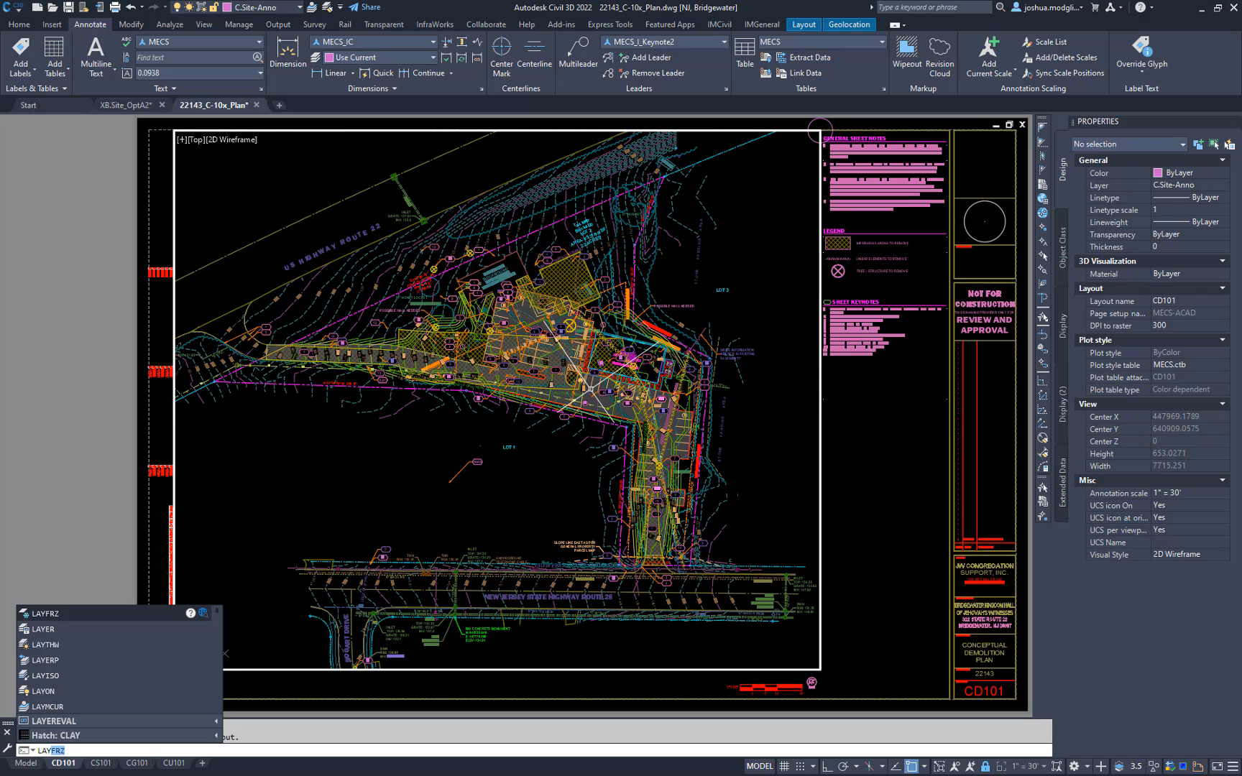
key("Return")
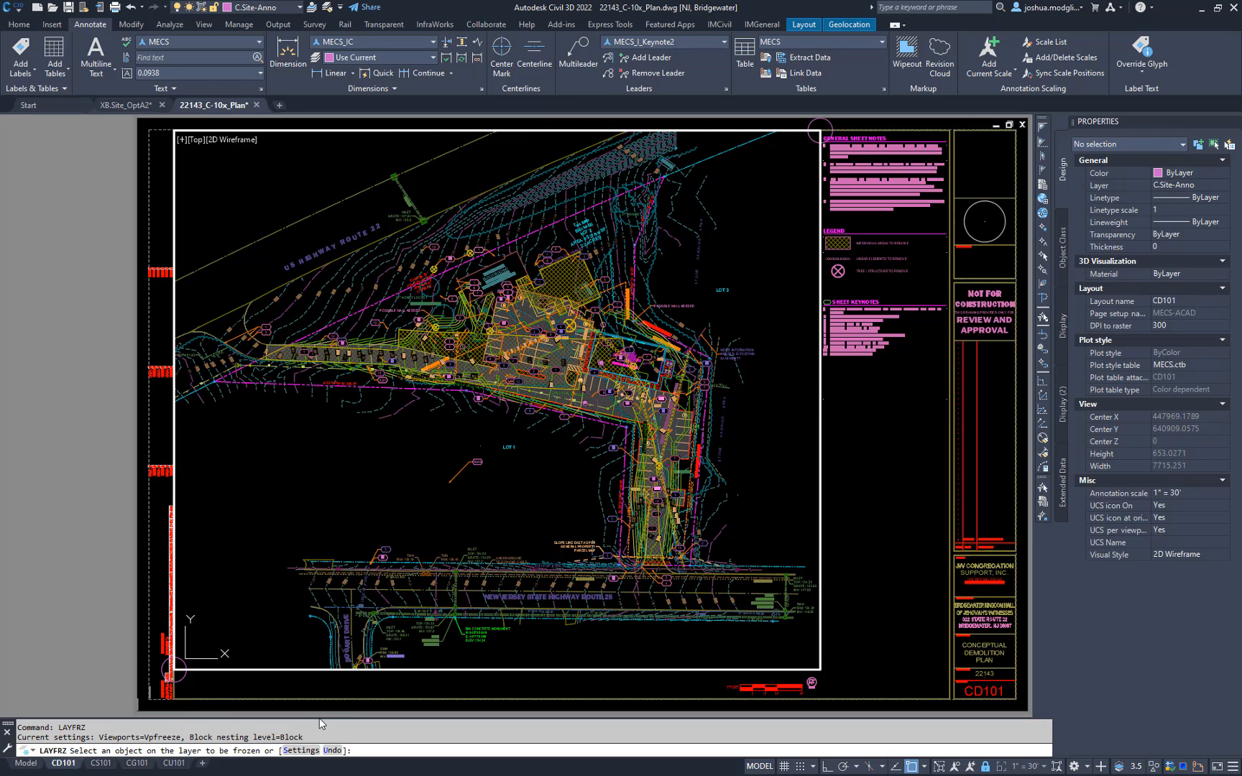
scroll(625, 420, "up", 4)
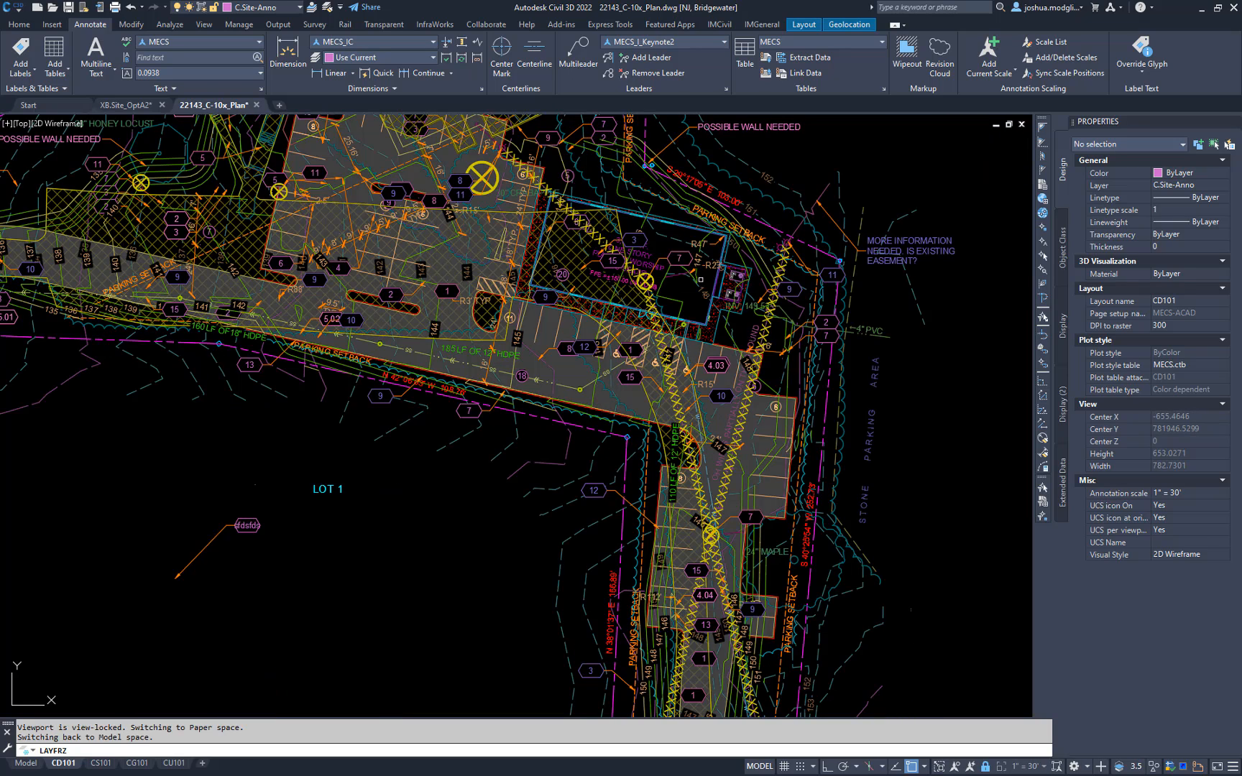
left_click(721, 305)
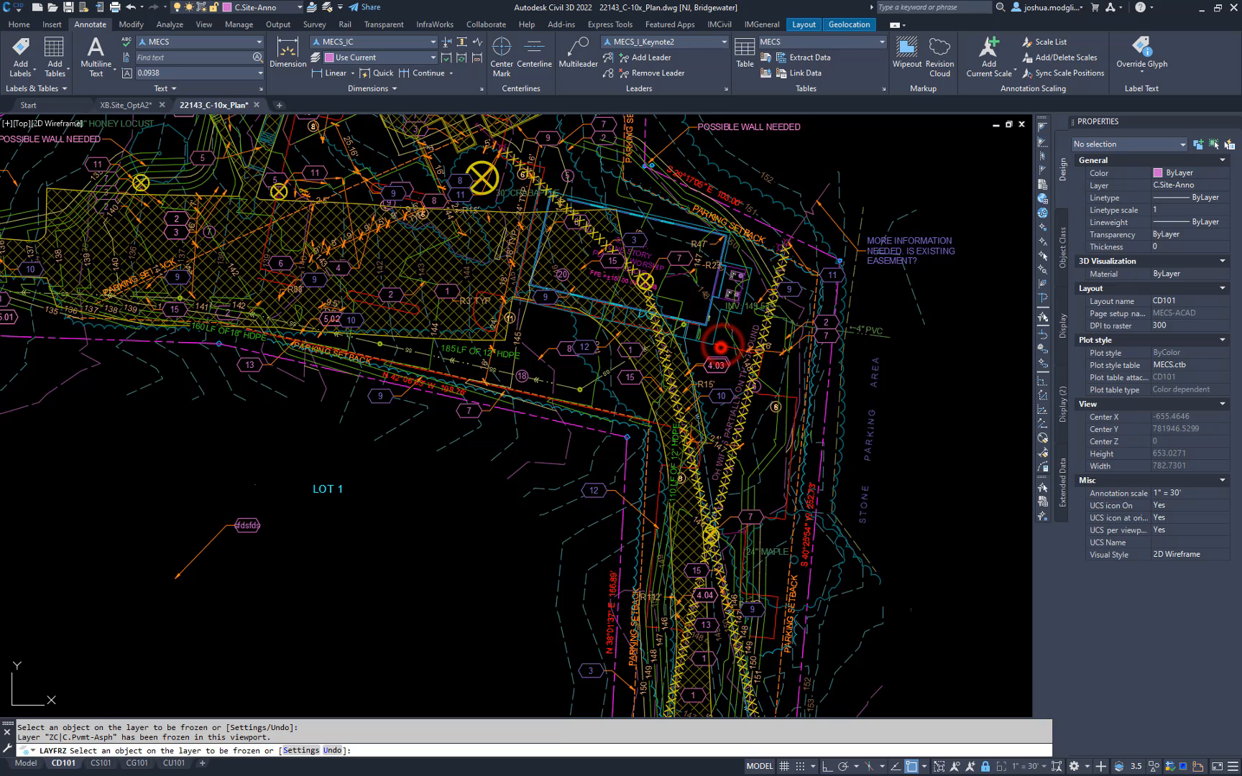
left_click(714, 340)
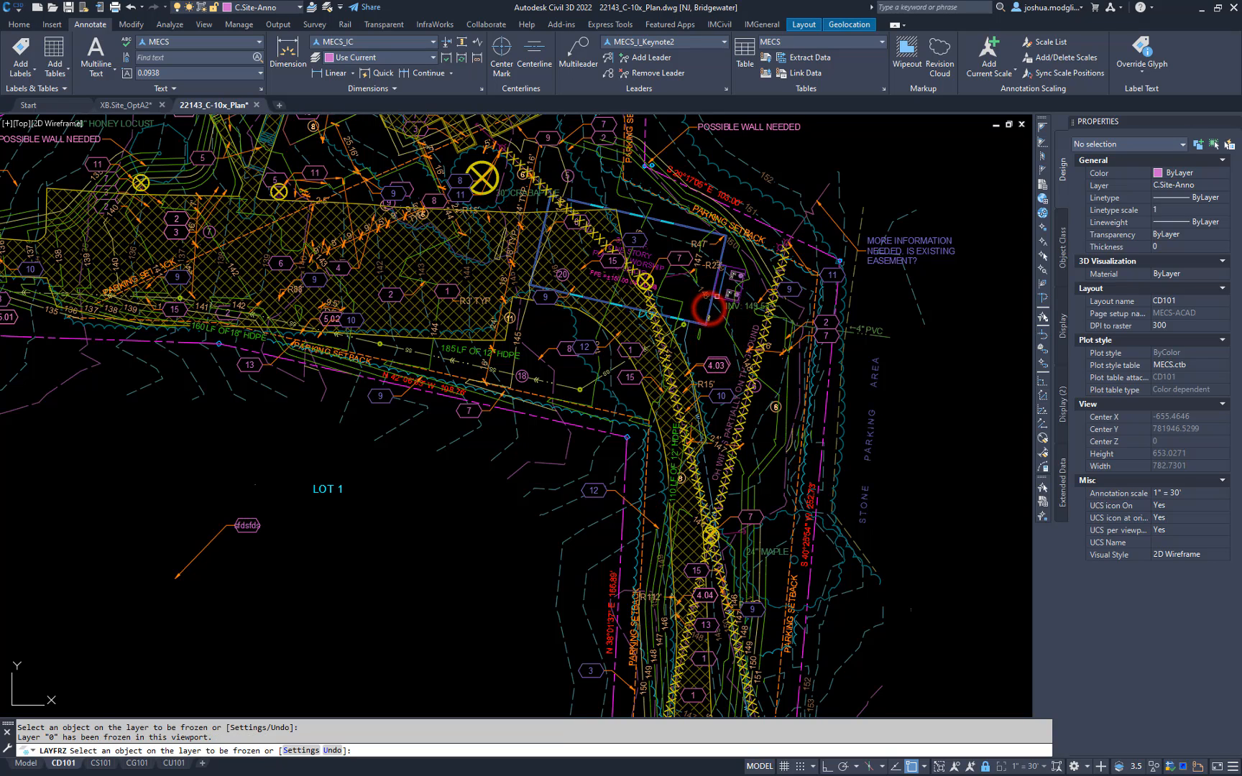
left_click(723, 286)
Freeze the layer of the equipment pad outline beside the building in the viewport and end the LAYFRZ command
scroll(723, 286, "up", 5)
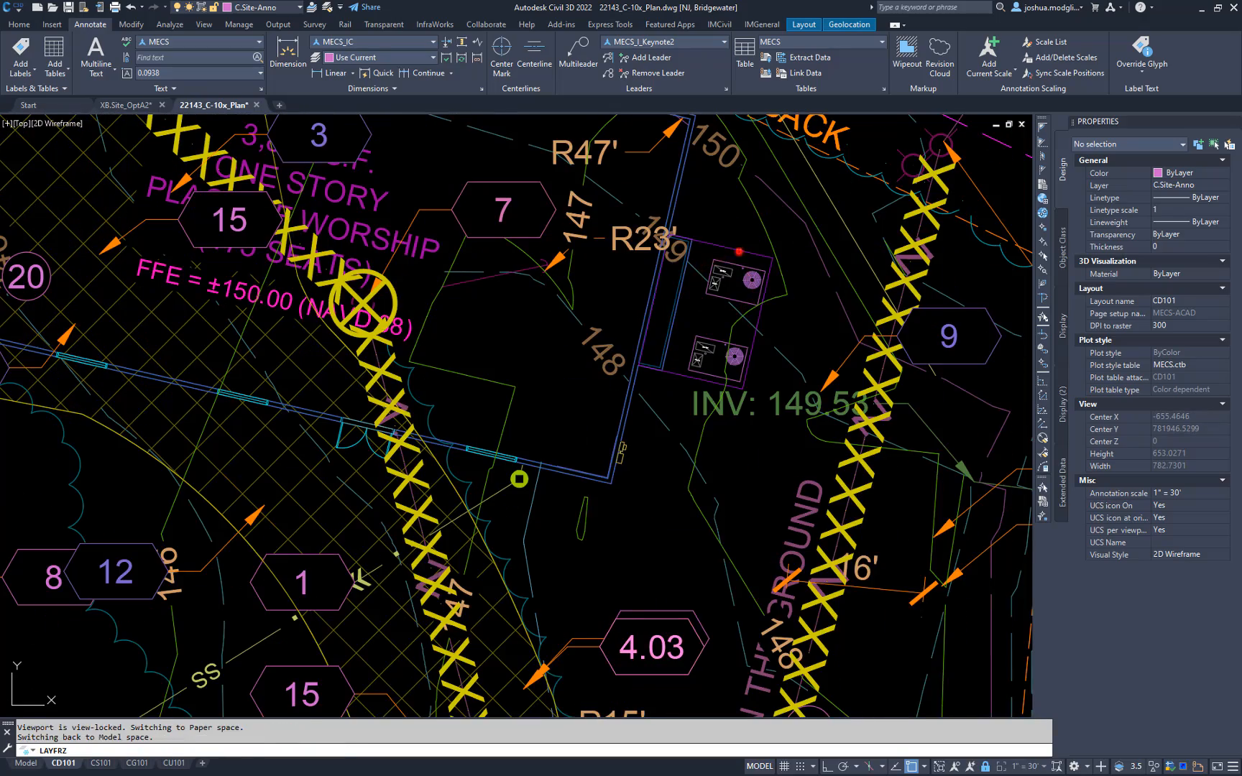
left_click(739, 252)
scroll(739, 251, "down", 5)
middle_click_drag(622, 234, 719, 348)
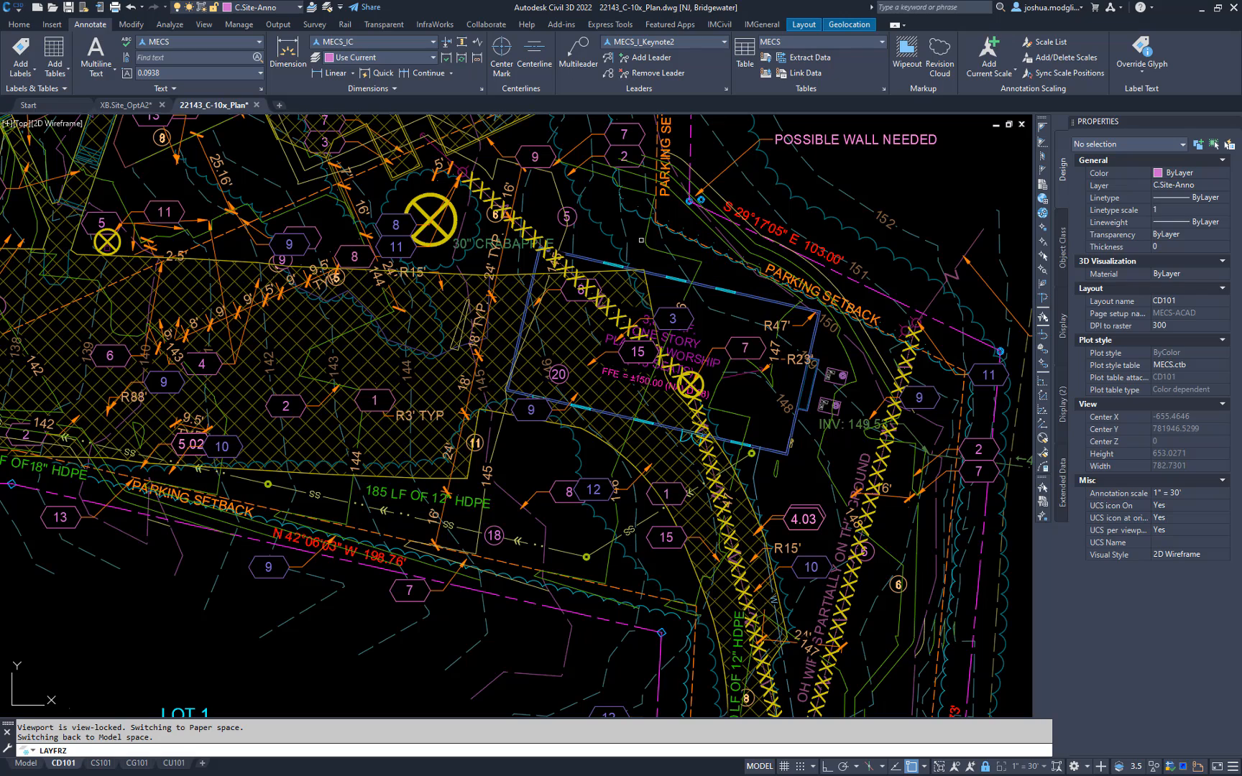
left_click(653, 250)
scroll(653, 249, "down", 3)
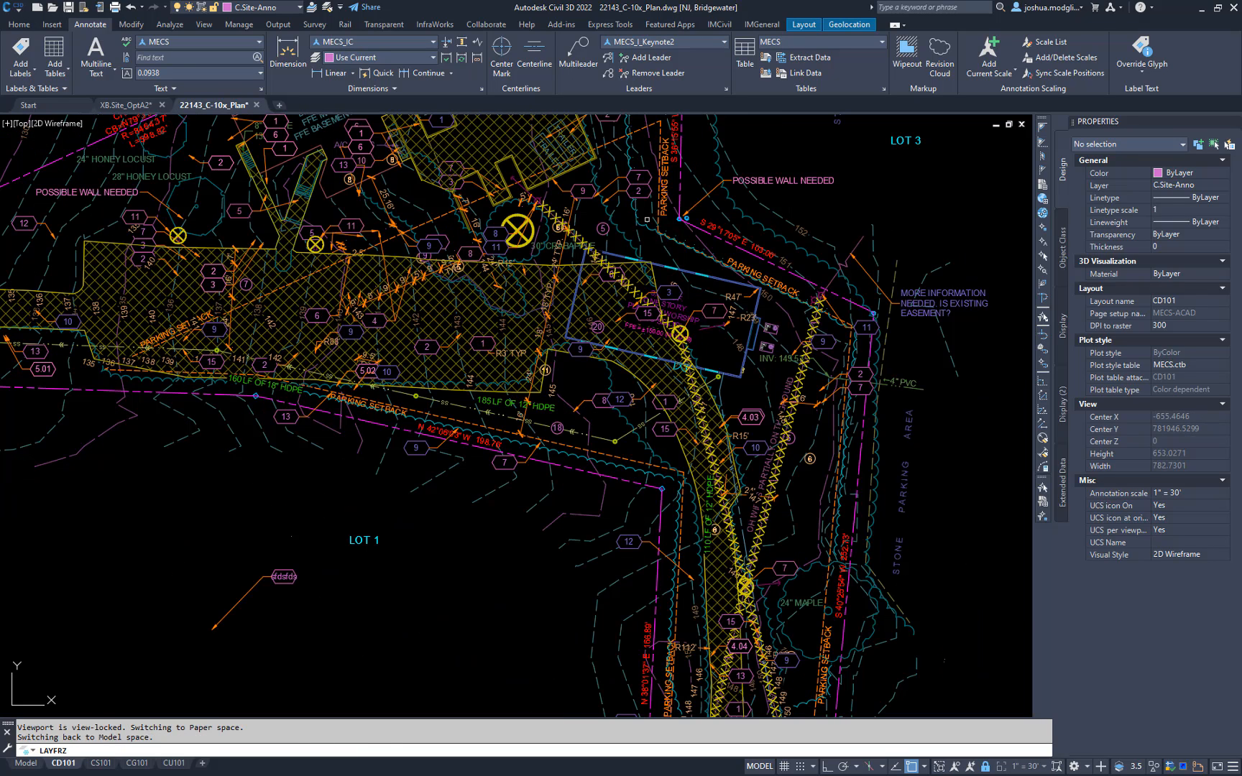
right_click(647, 219)
scroll(647, 220, "down", 3)
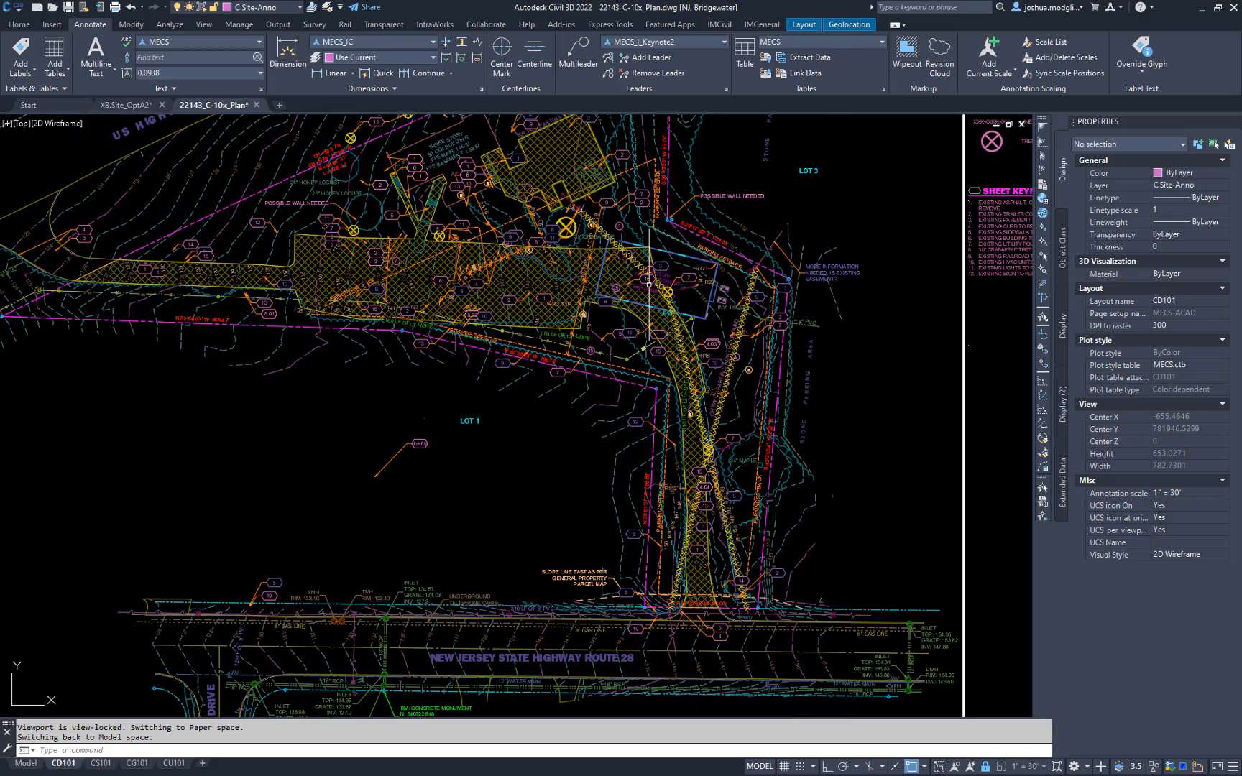
middle_click_drag(687, 371, 648, 304)
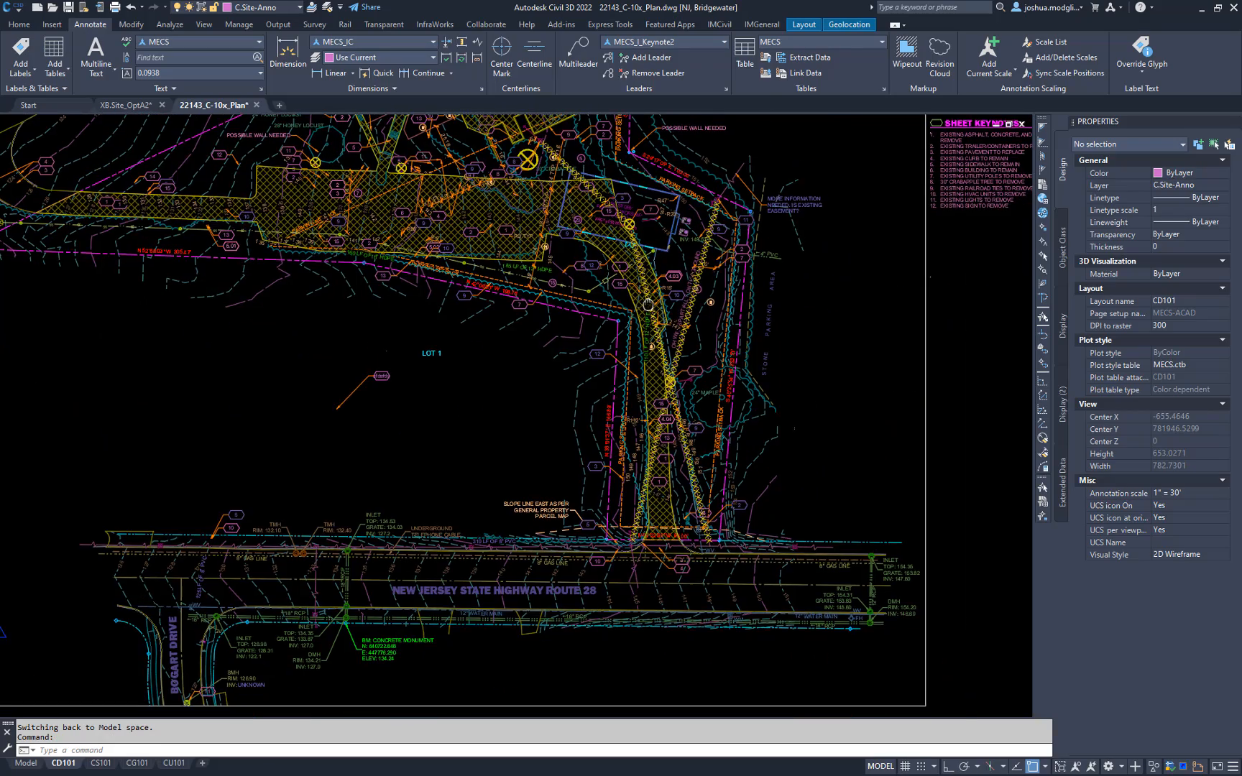
scroll(661, 502, "down", 2)
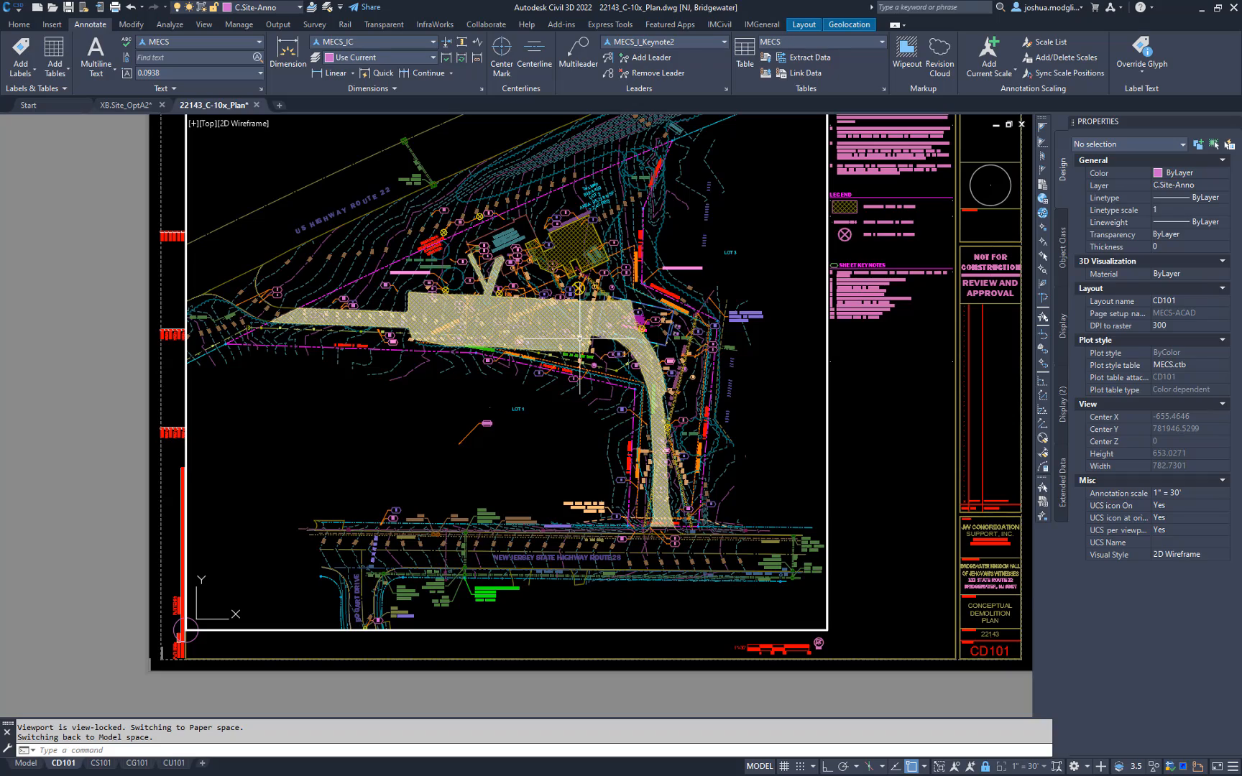
middle_click_drag(606, 358, 579, 352)
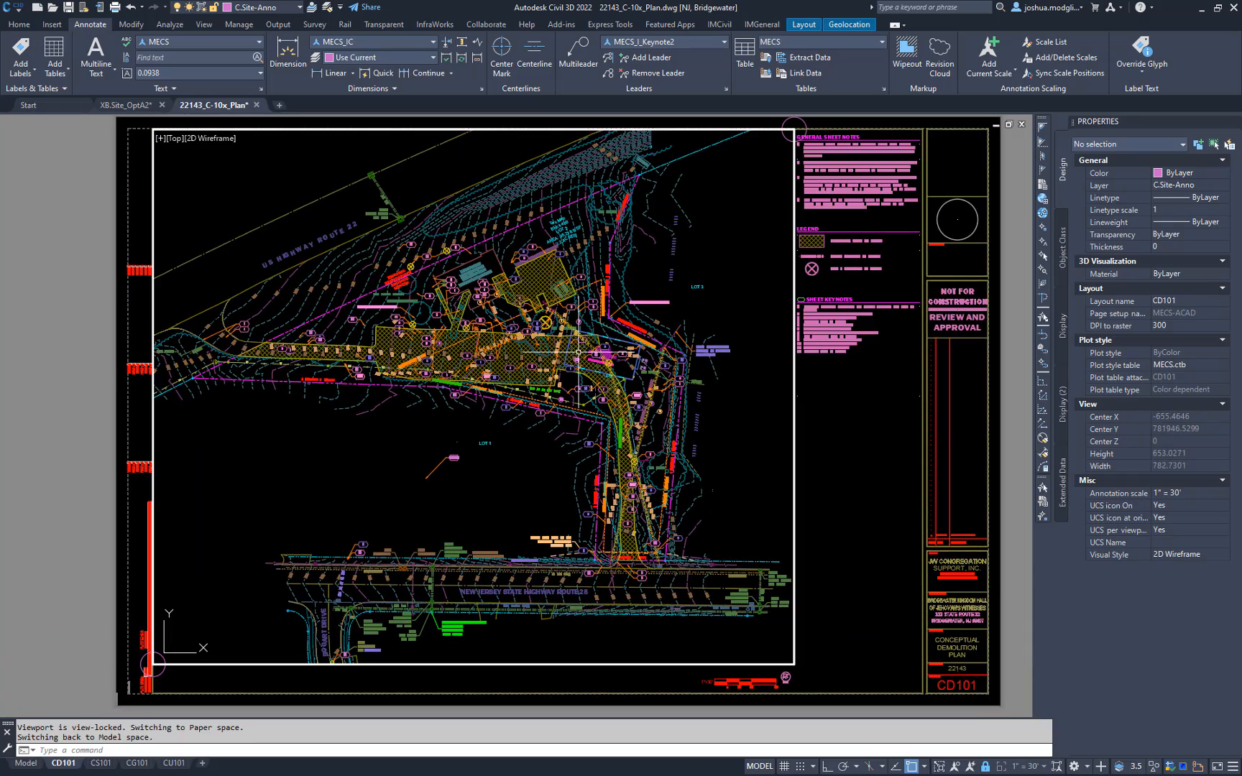
Check the viewport on the CS101 layout and return to the CD101 layout
right_click(59, 767)
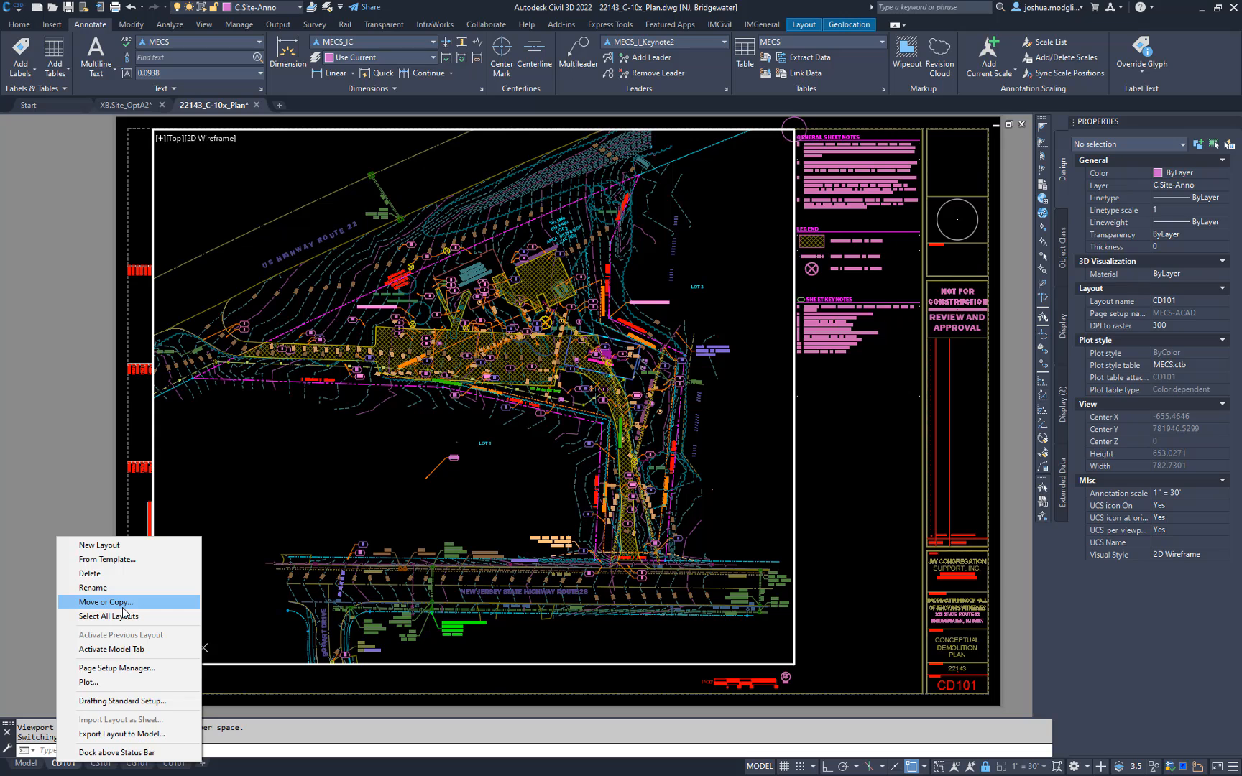
left_click(401, 746)
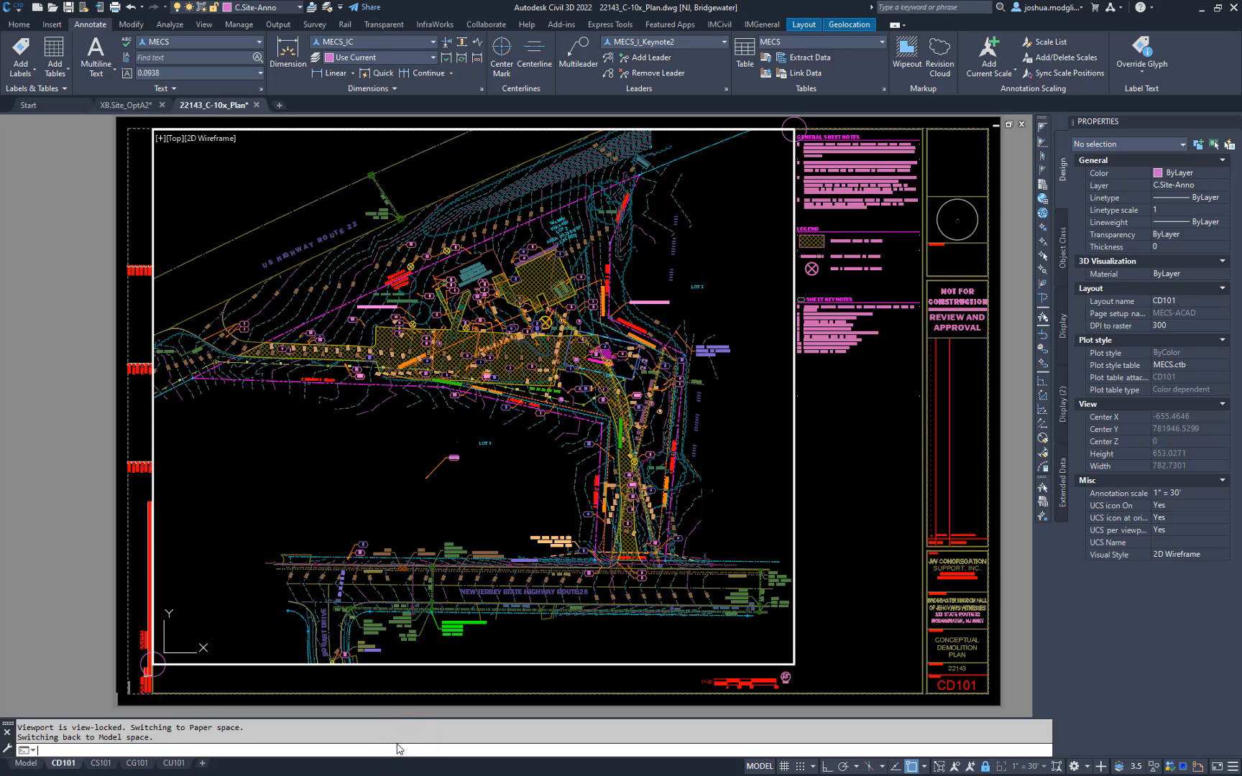
left_click(101, 764)
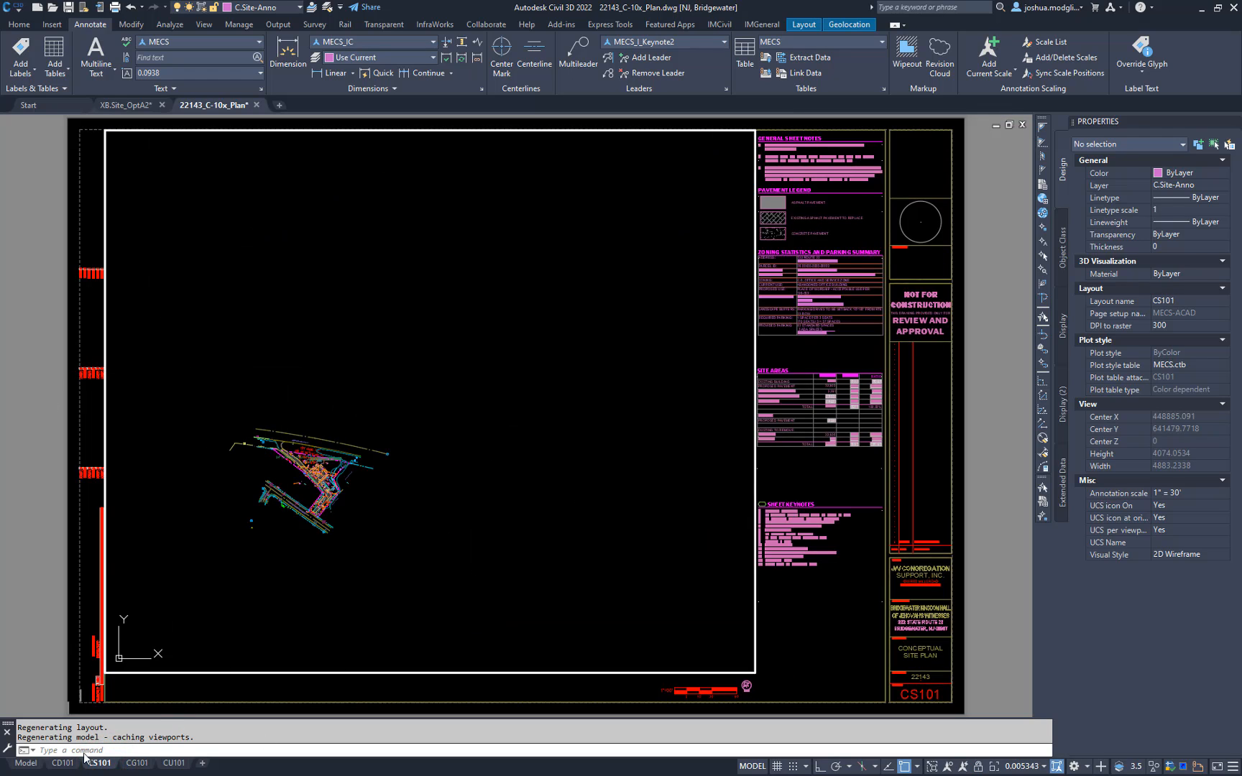
left_click(57, 764)
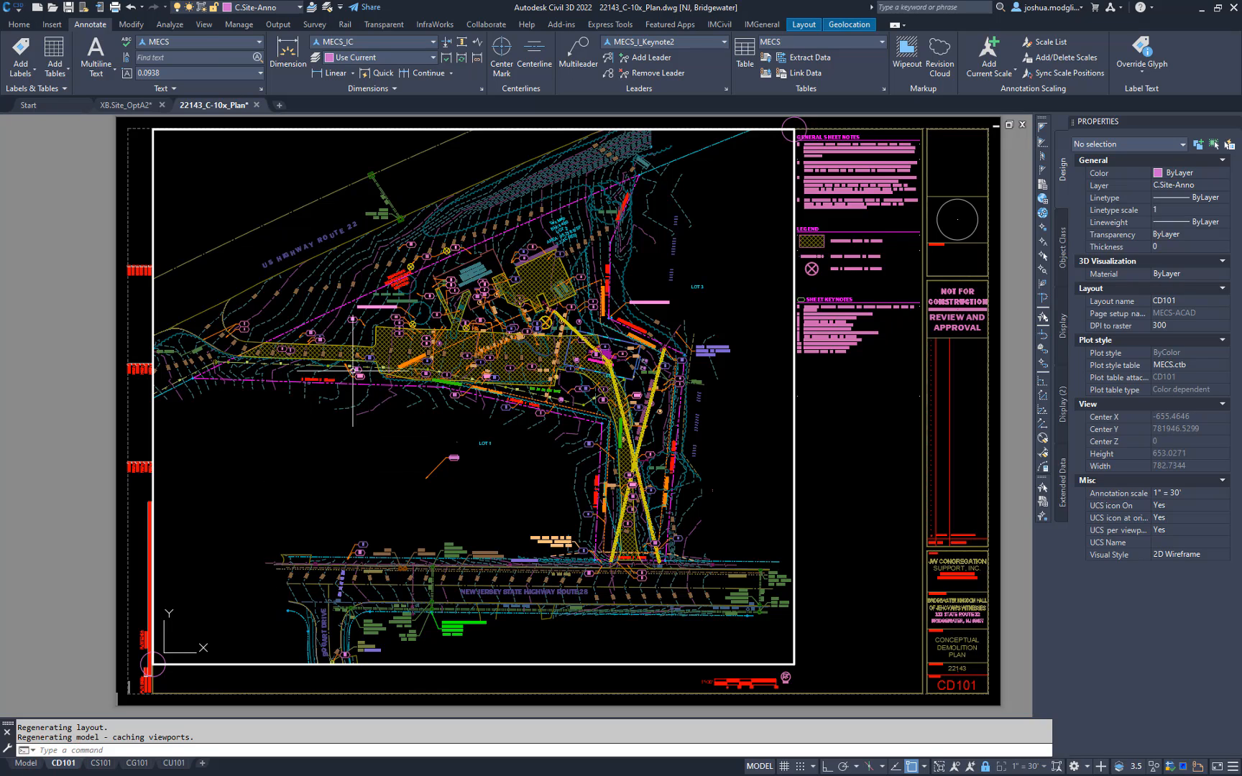
Save the CD101 viewport's current display as named view 30Scale, without a layer snapshot and with the Unnamed UCS
left_click(204, 25)
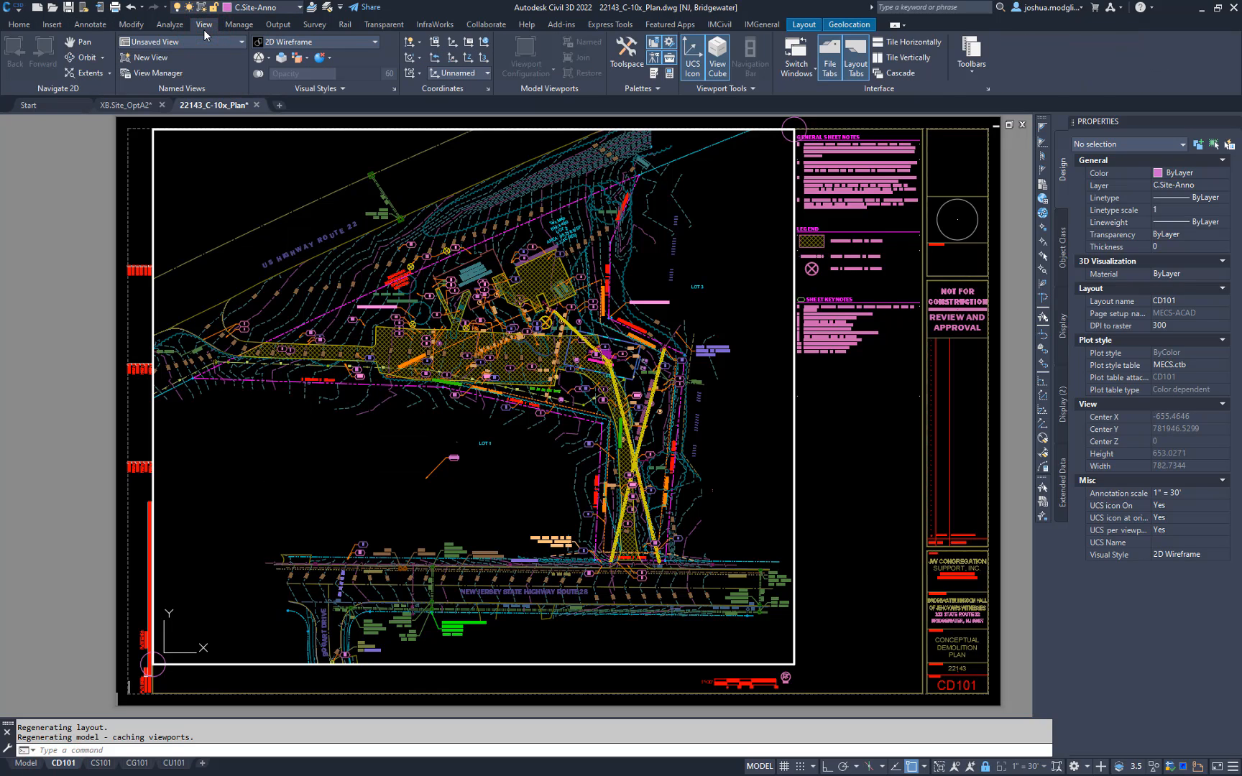
left_click(154, 57)
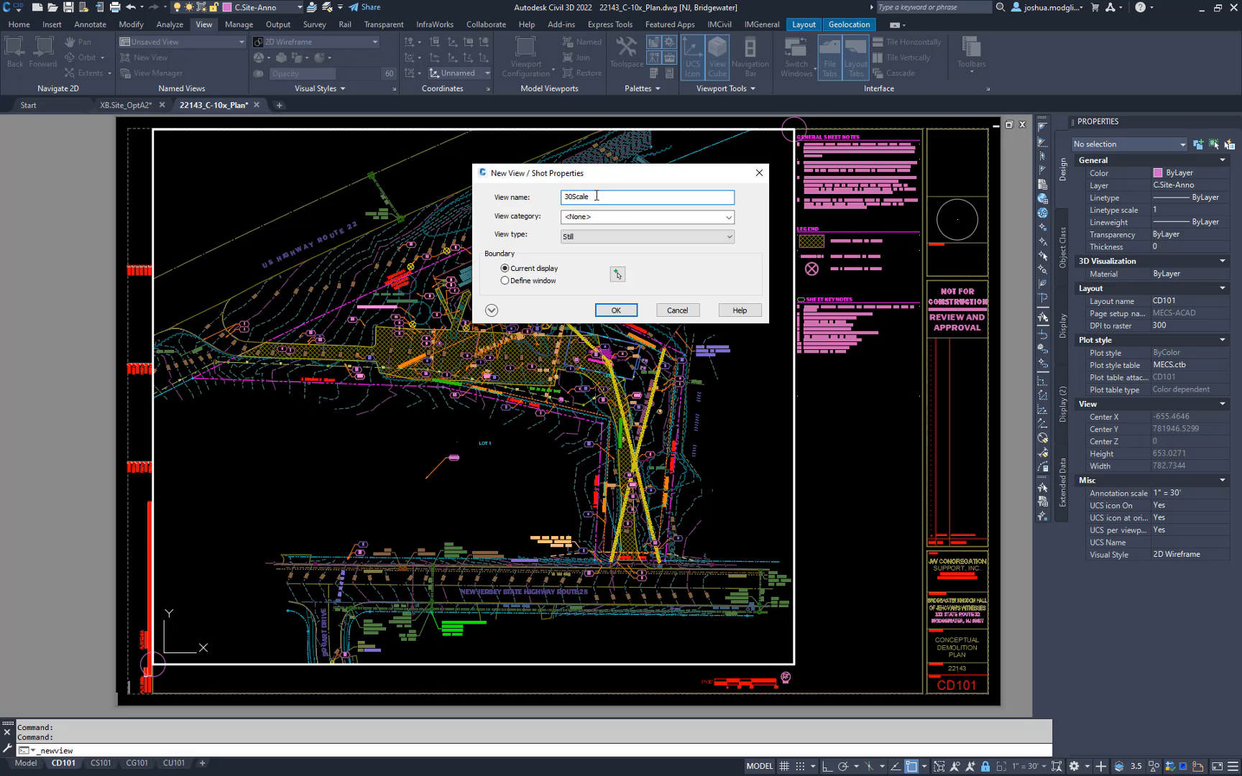
left_click(492, 311)
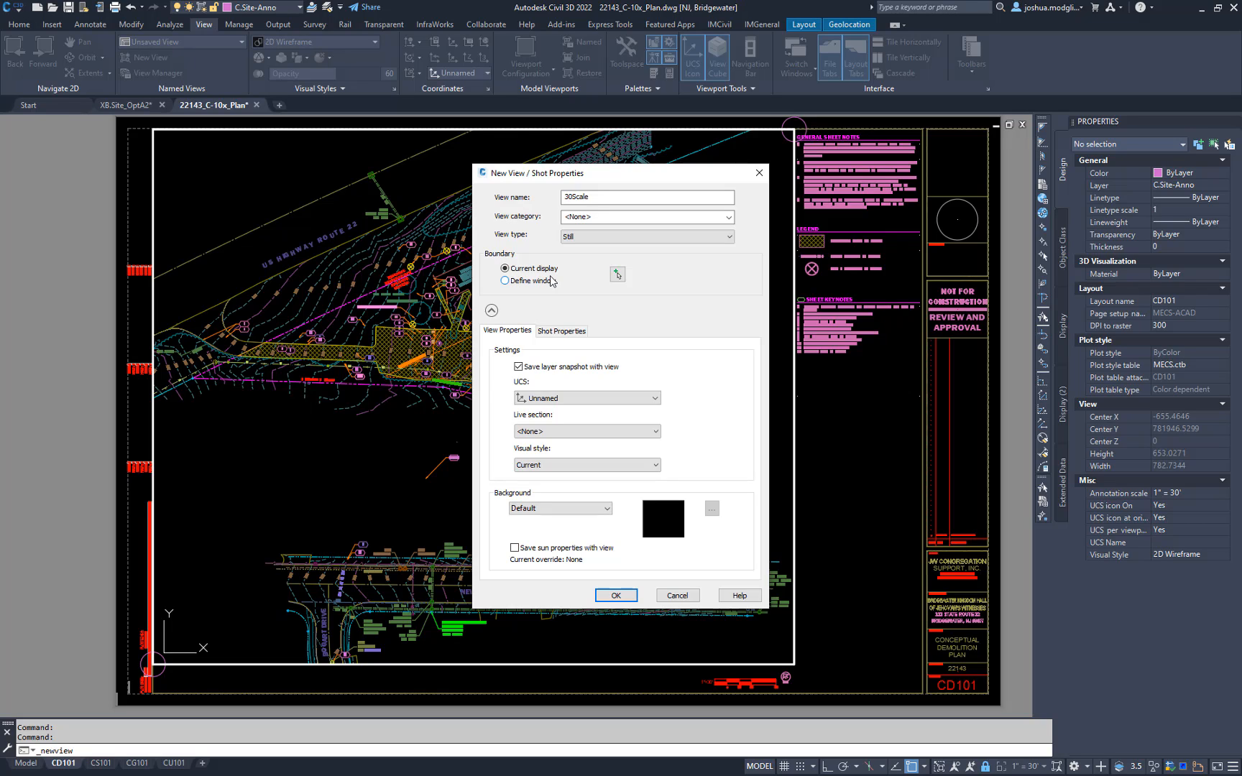
left_click(540, 372)
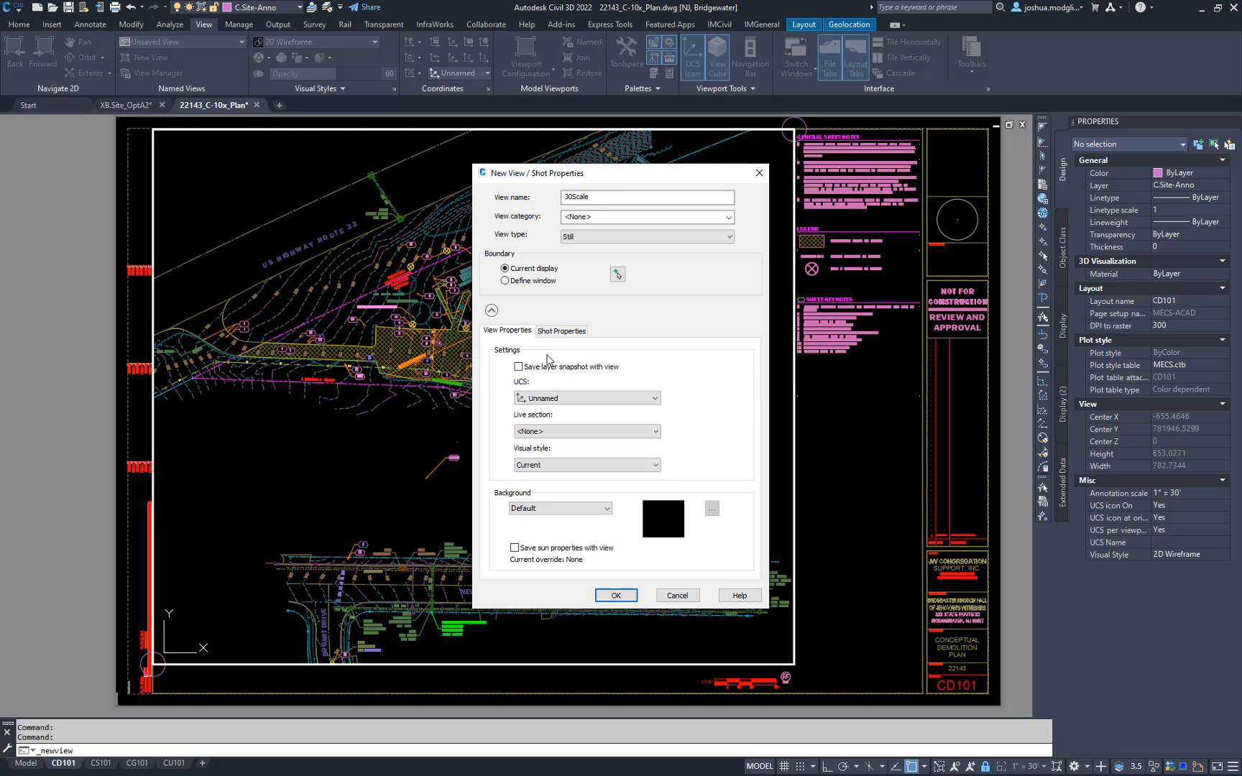
left_click(594, 399)
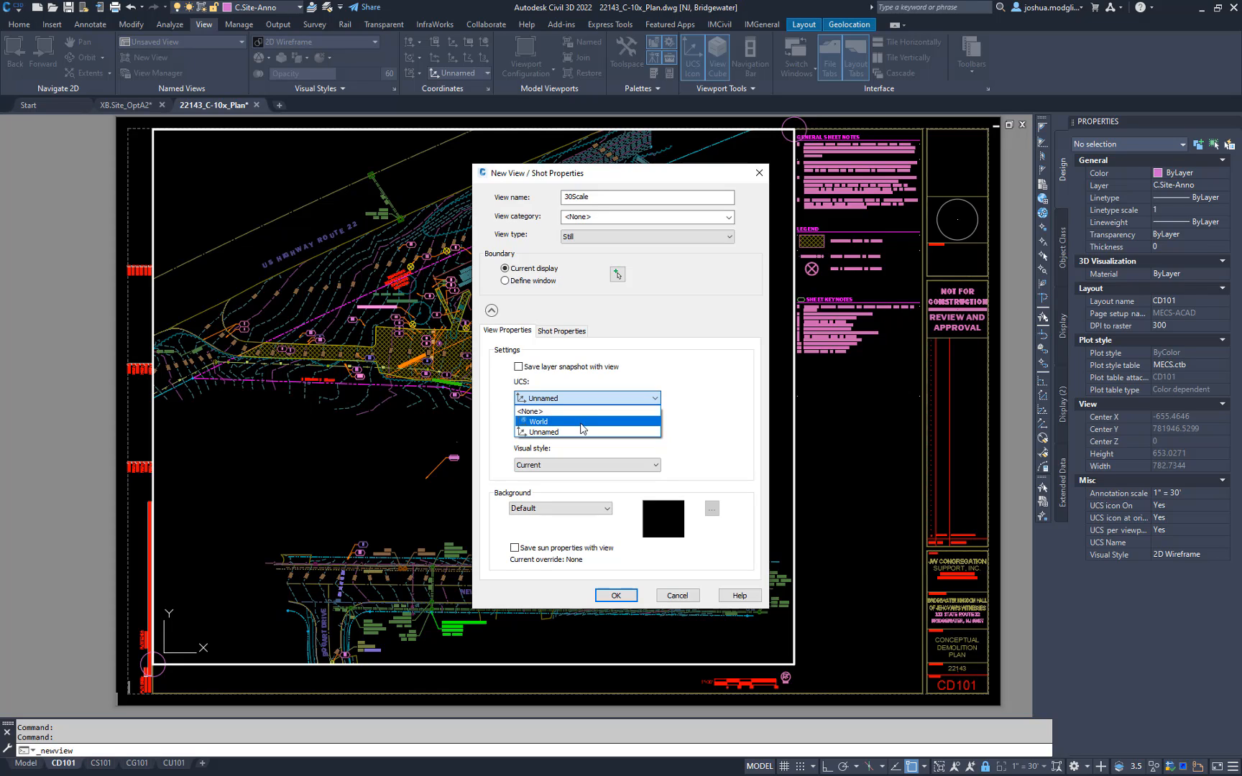
left_click(679, 375)
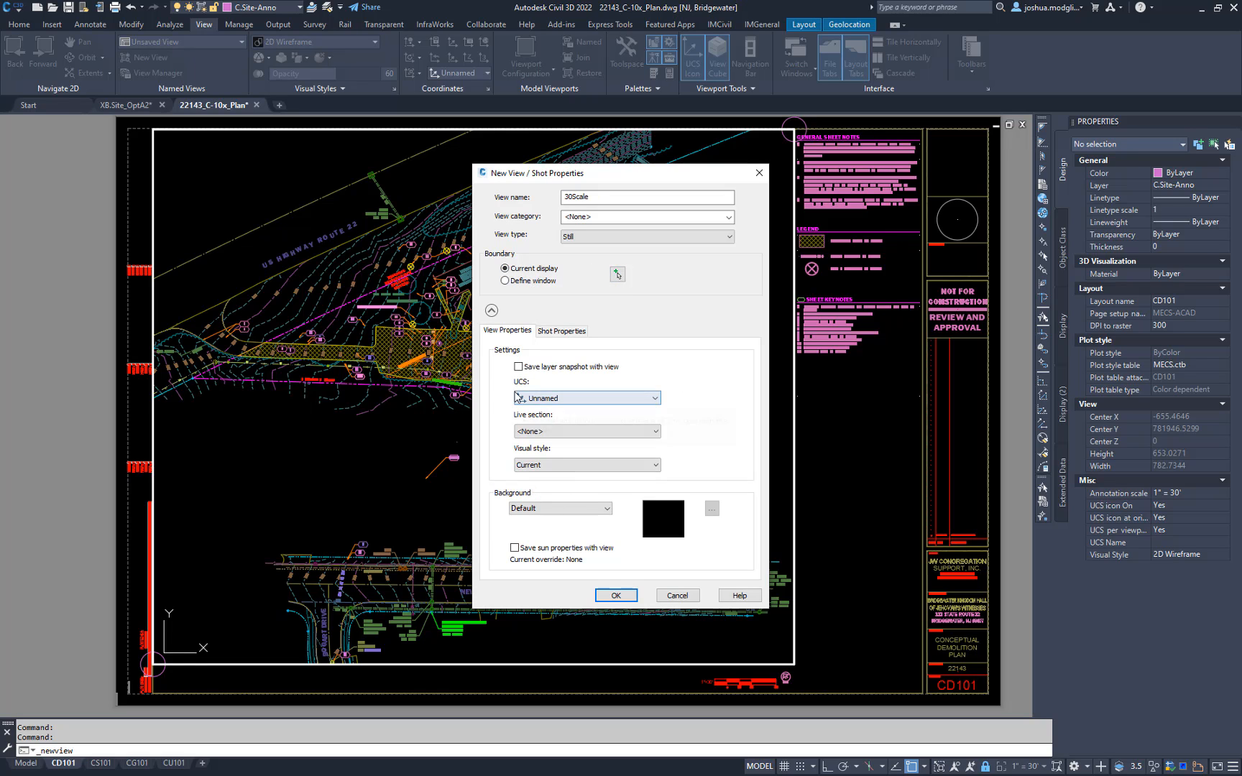
left_click(616, 596)
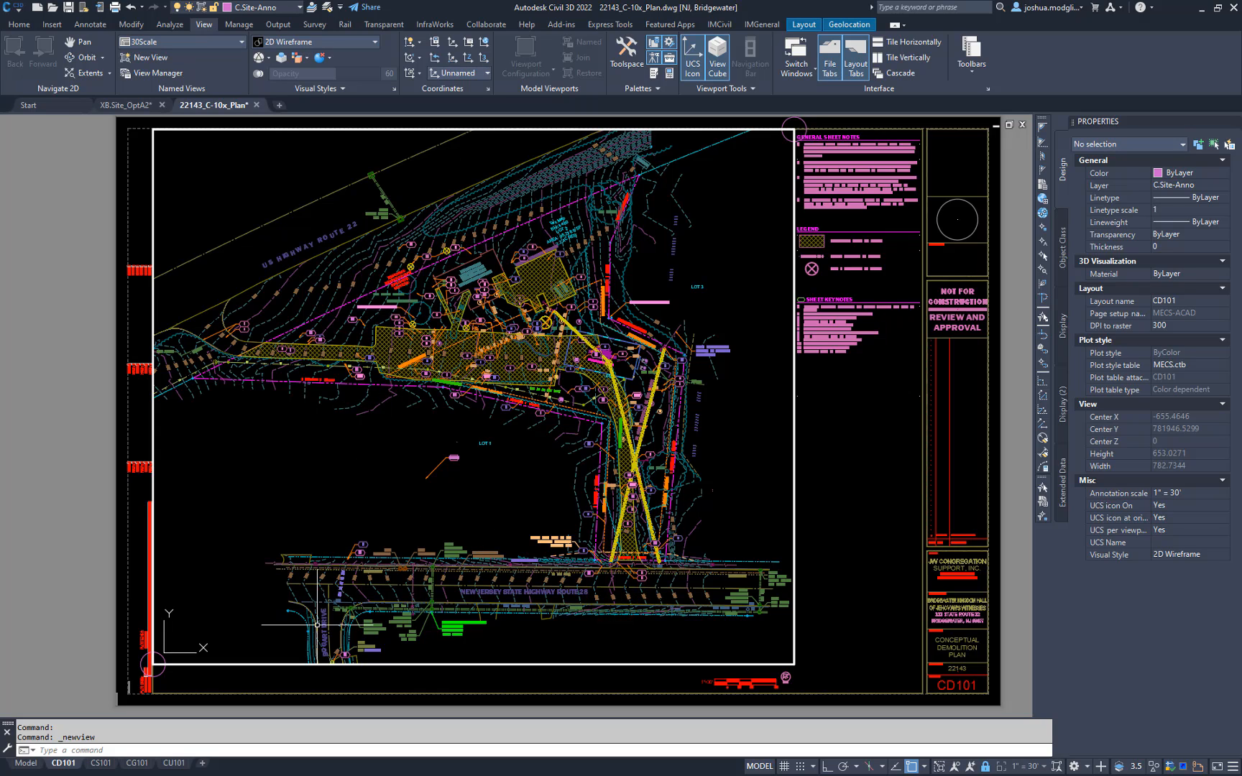
Set the 30Scale view current in the CS101 layout's viewport, then lock the viewport and return to paper space
left_click(104, 765)
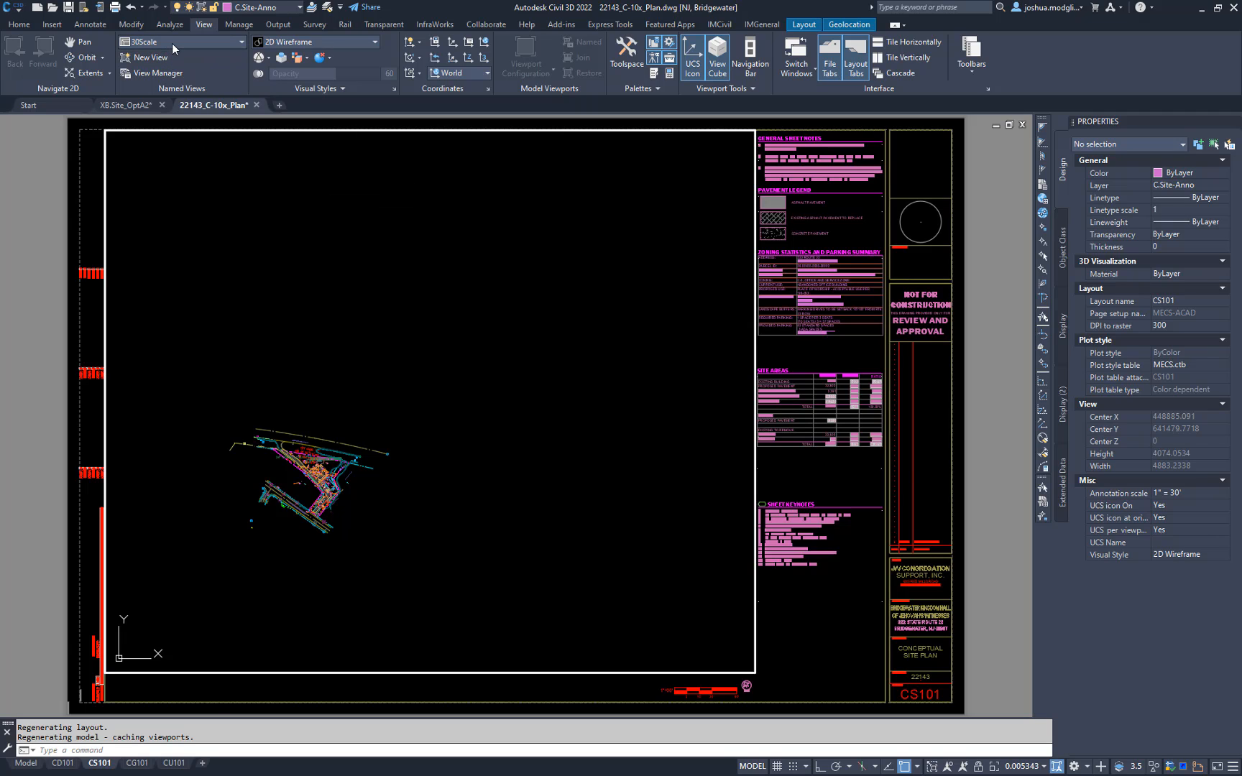
left_click(171, 72)
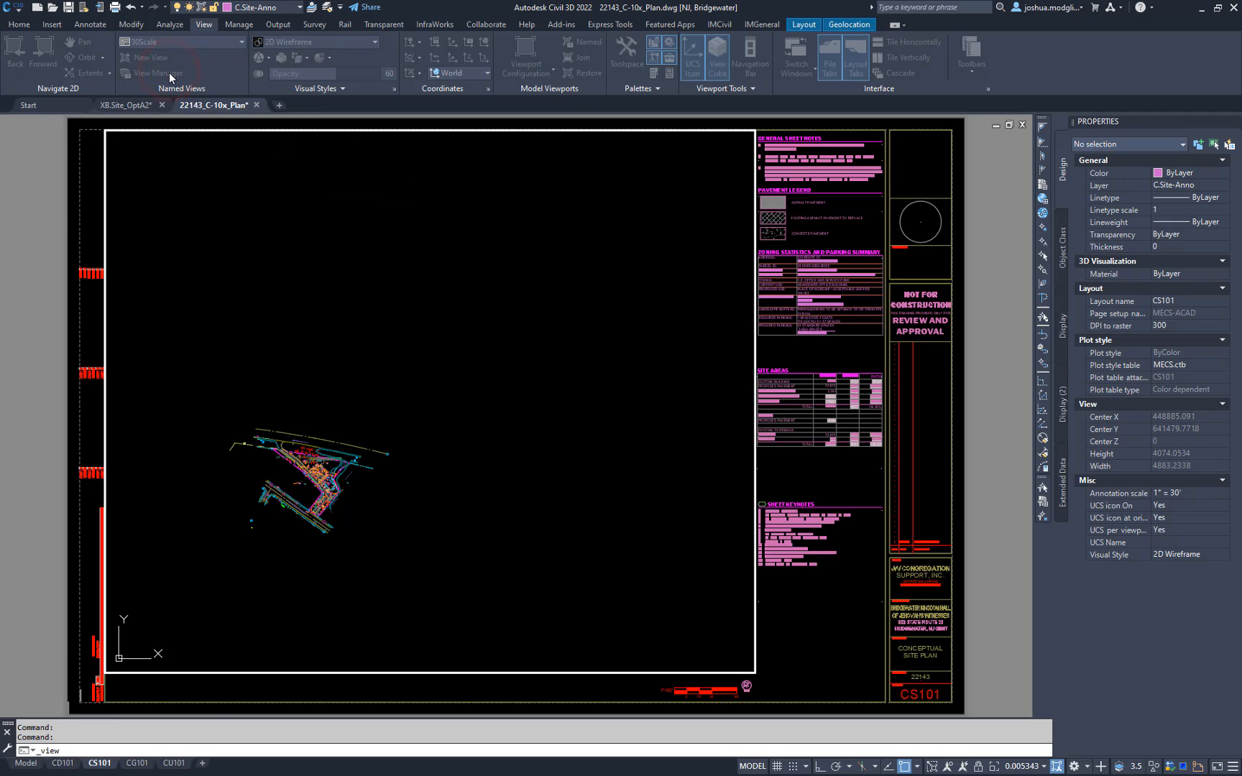
left_click(455, 327)
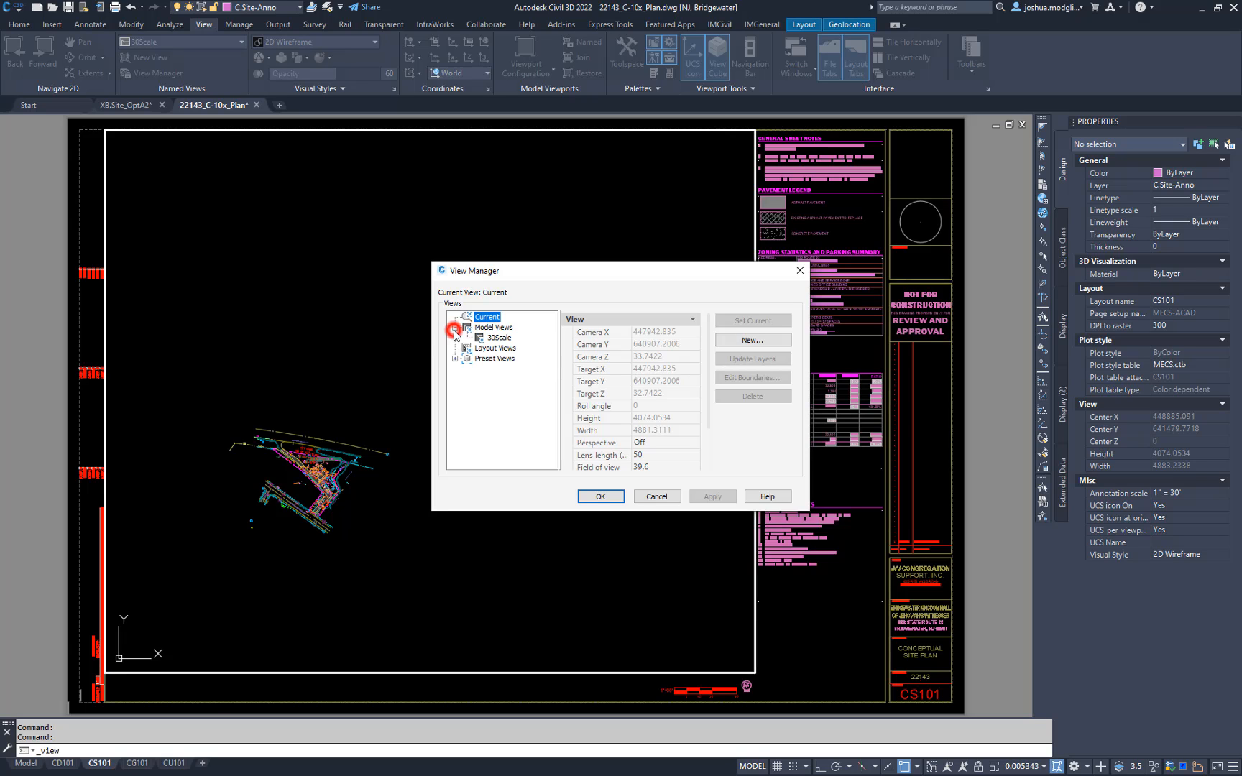
left_click(501, 338)
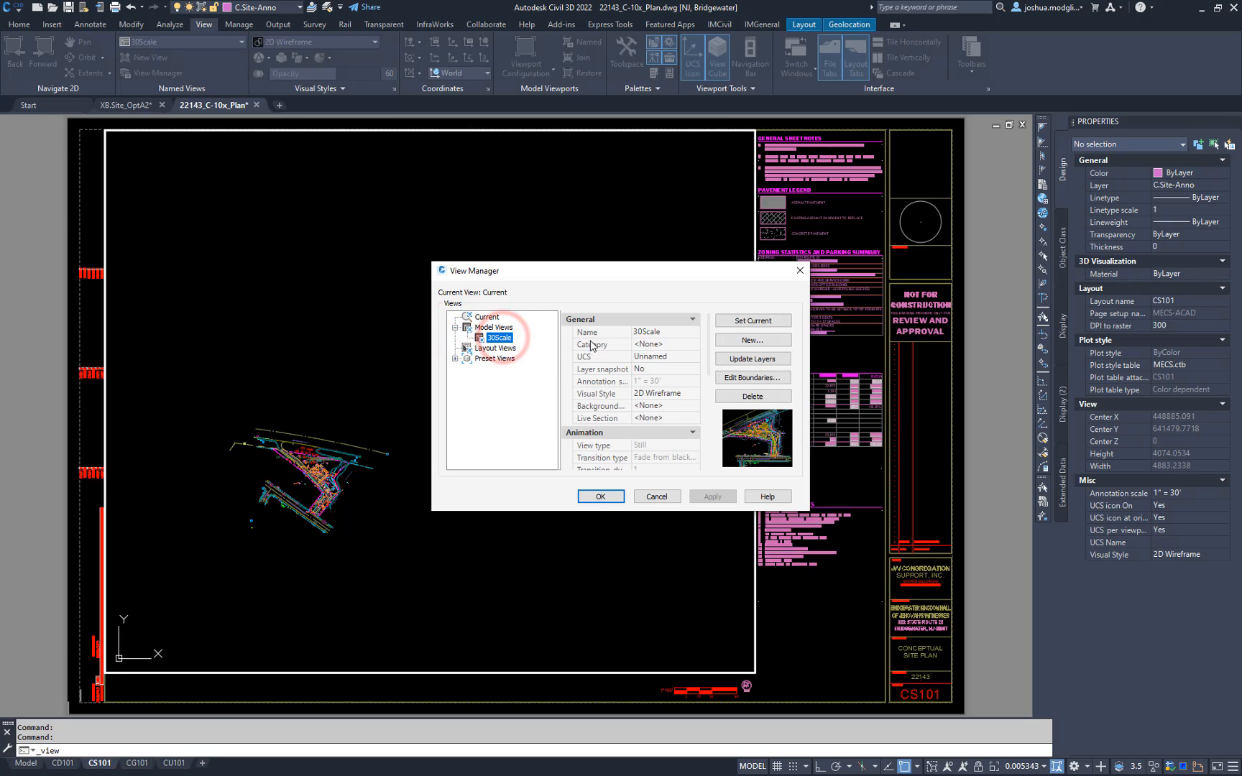
left_click(753, 320)
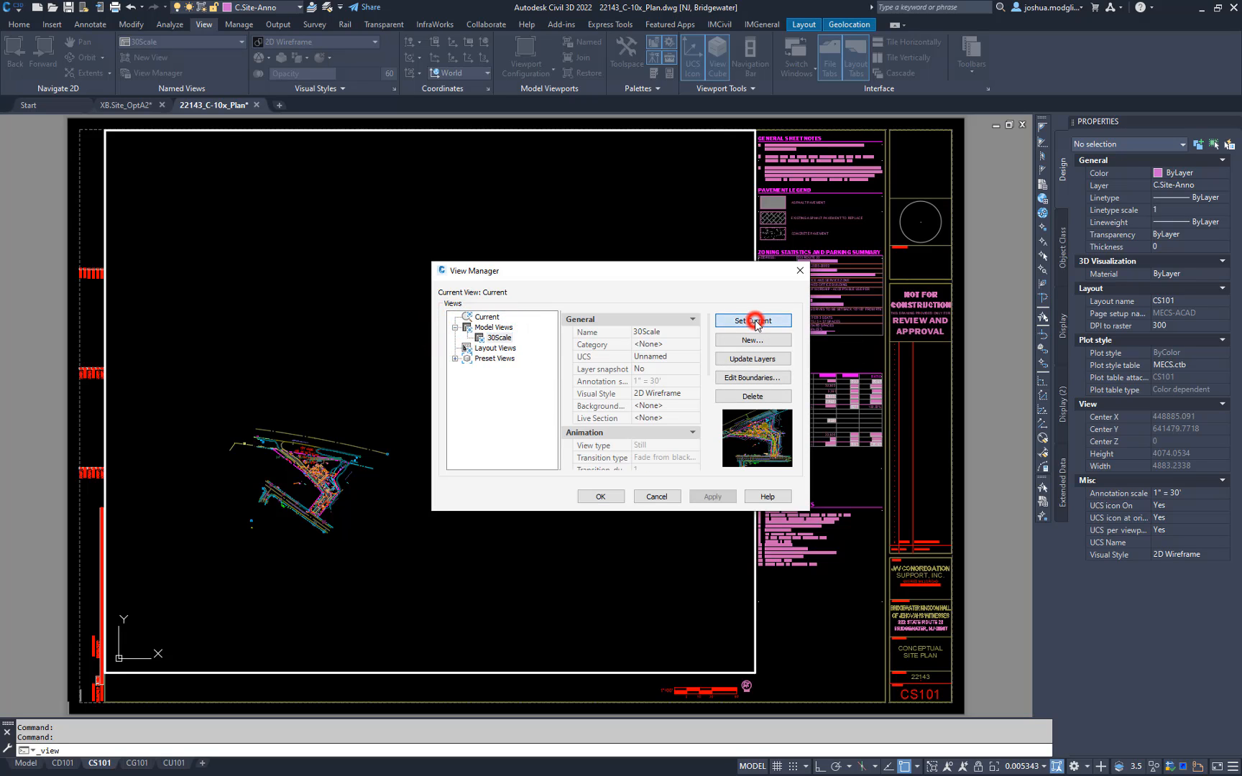
left_click(602, 497)
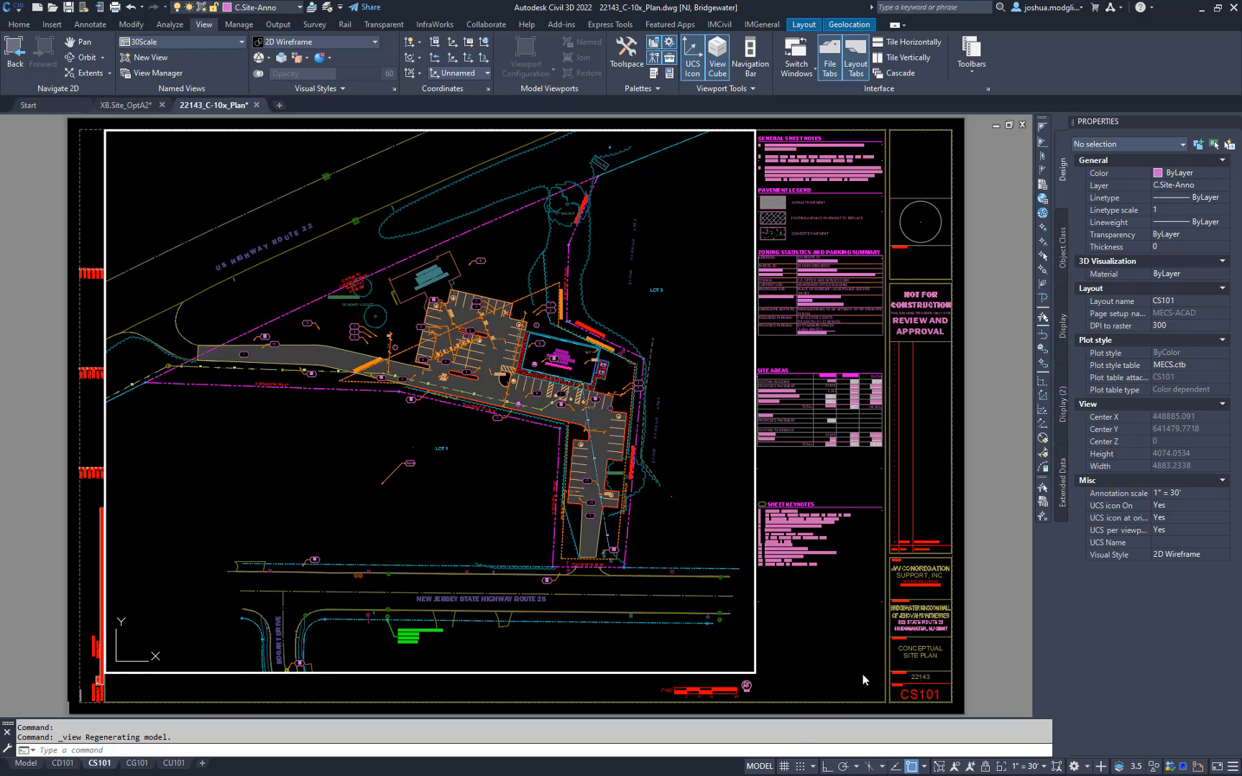
left_click(986, 767)
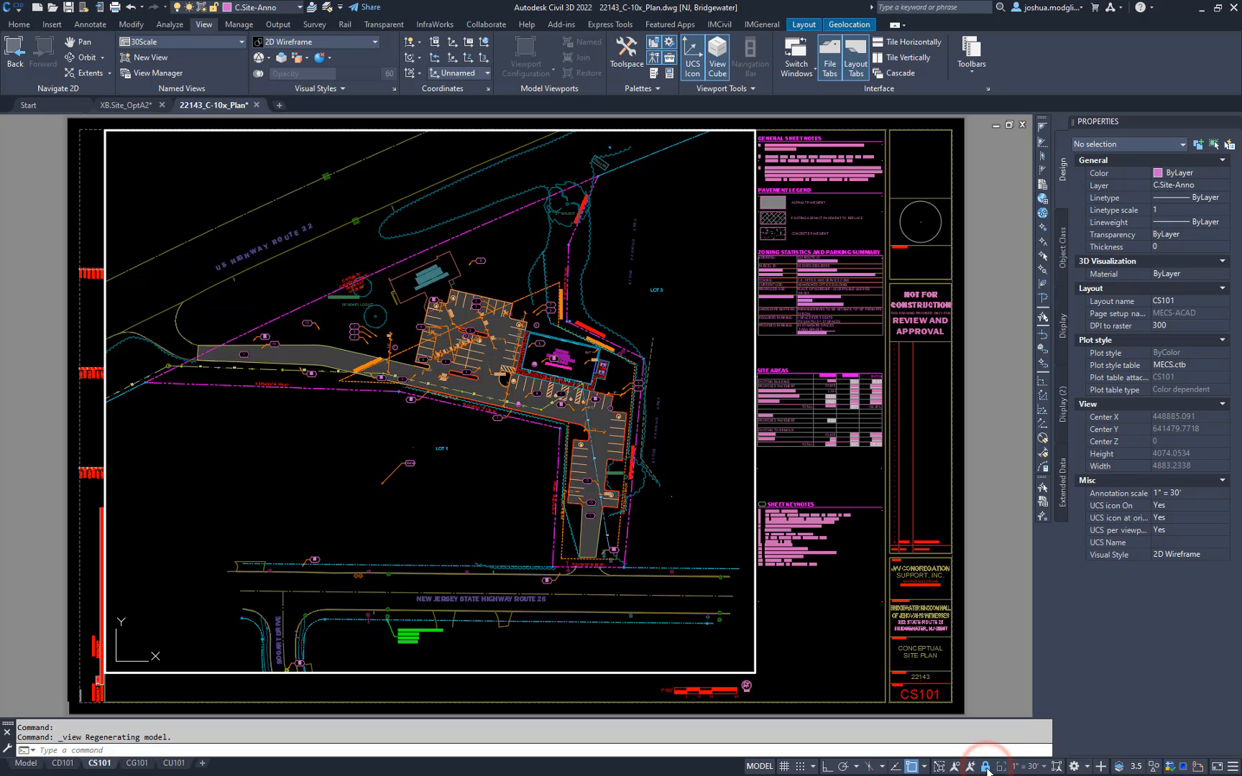
double_click(847, 652)
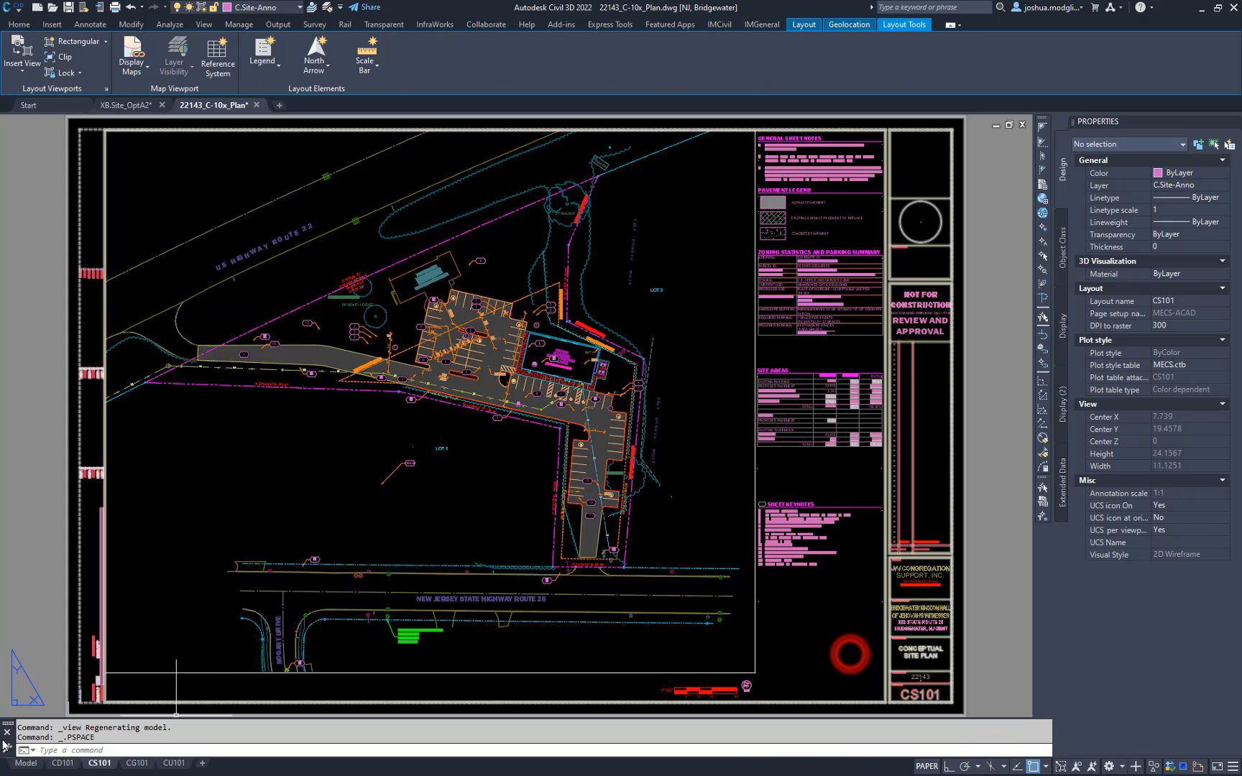
Set the saved 30Scale view current in the CG101 layout's viewport
left_click(138, 763)
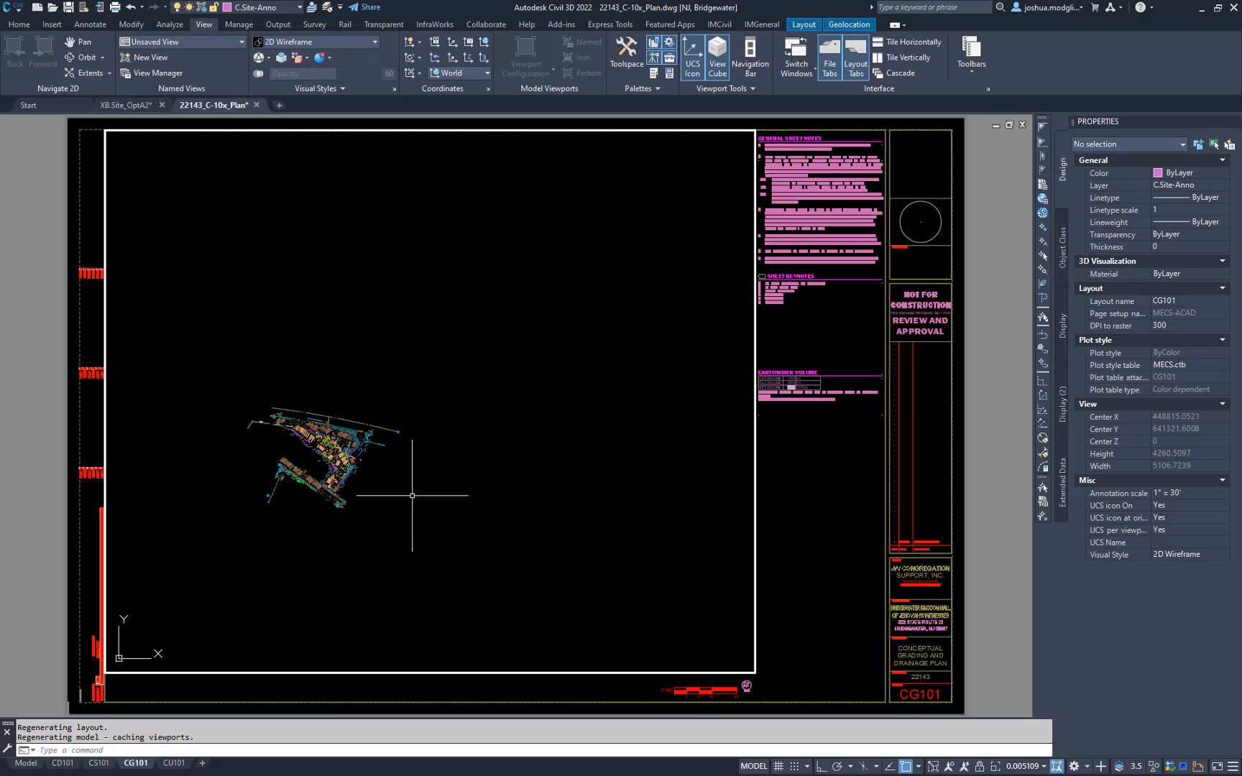
left_click(175, 74)
left_click(498, 337)
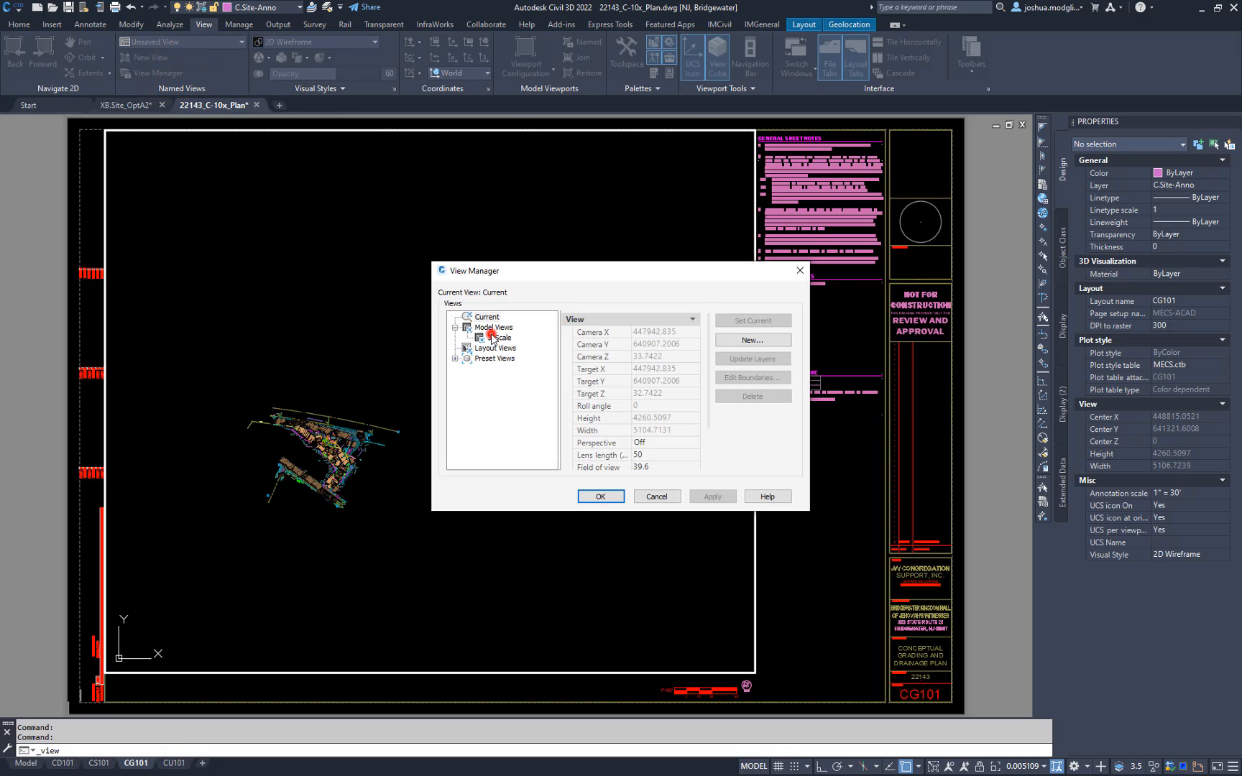
left_click(753, 321)
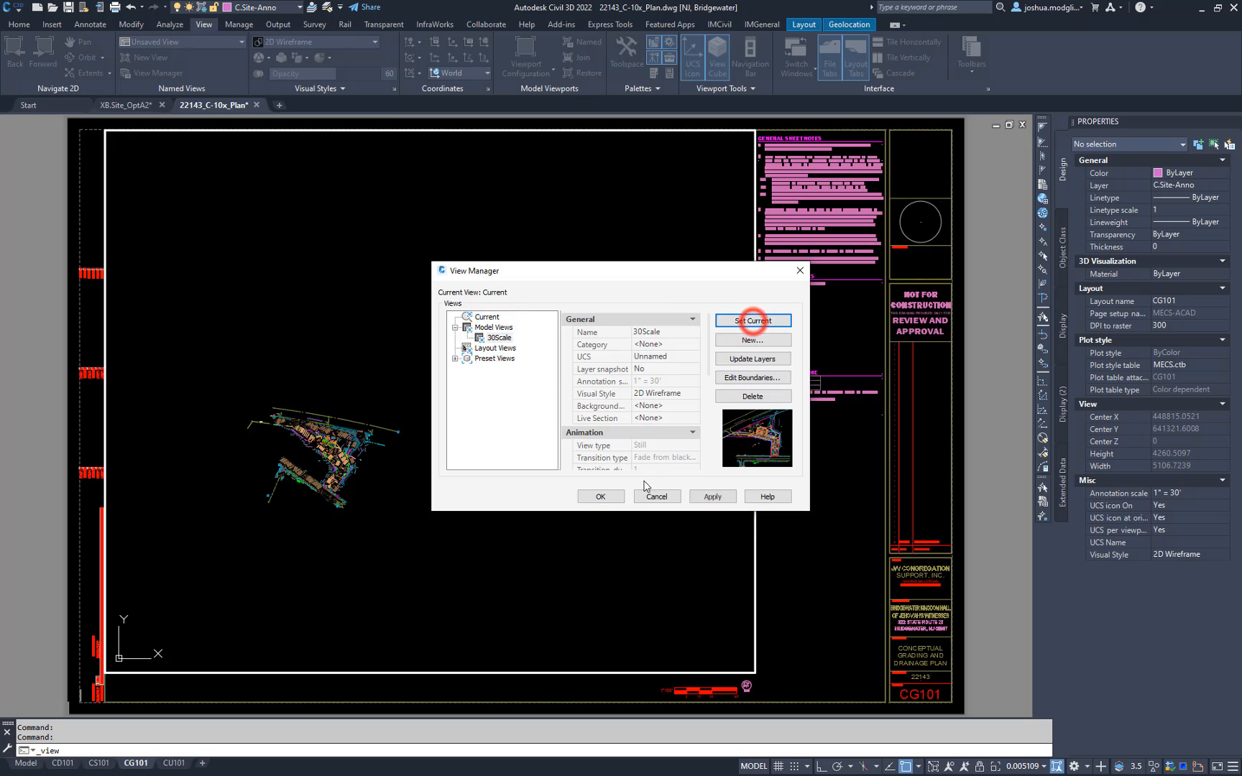
left_click(609, 497)
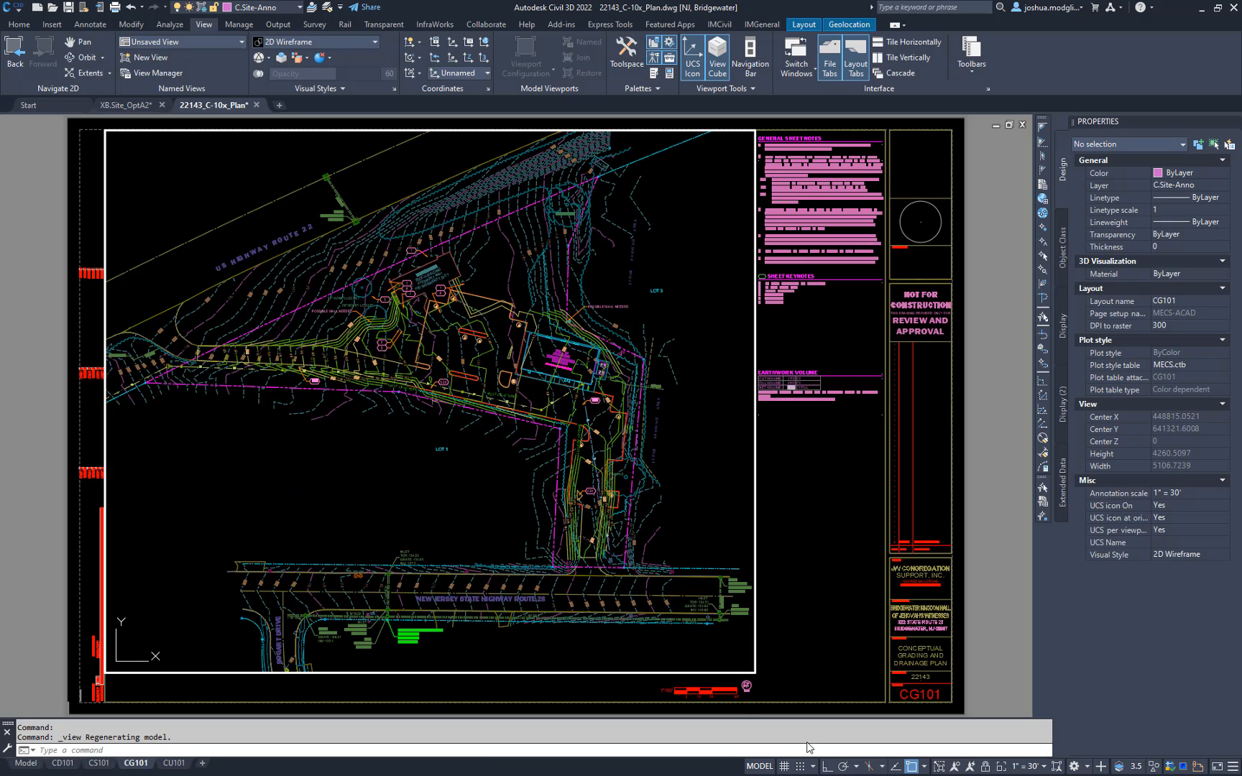
Apply the 30Scale view to the CU101 layout's viewport, then lock it and return to paper space
left_click(173, 763)
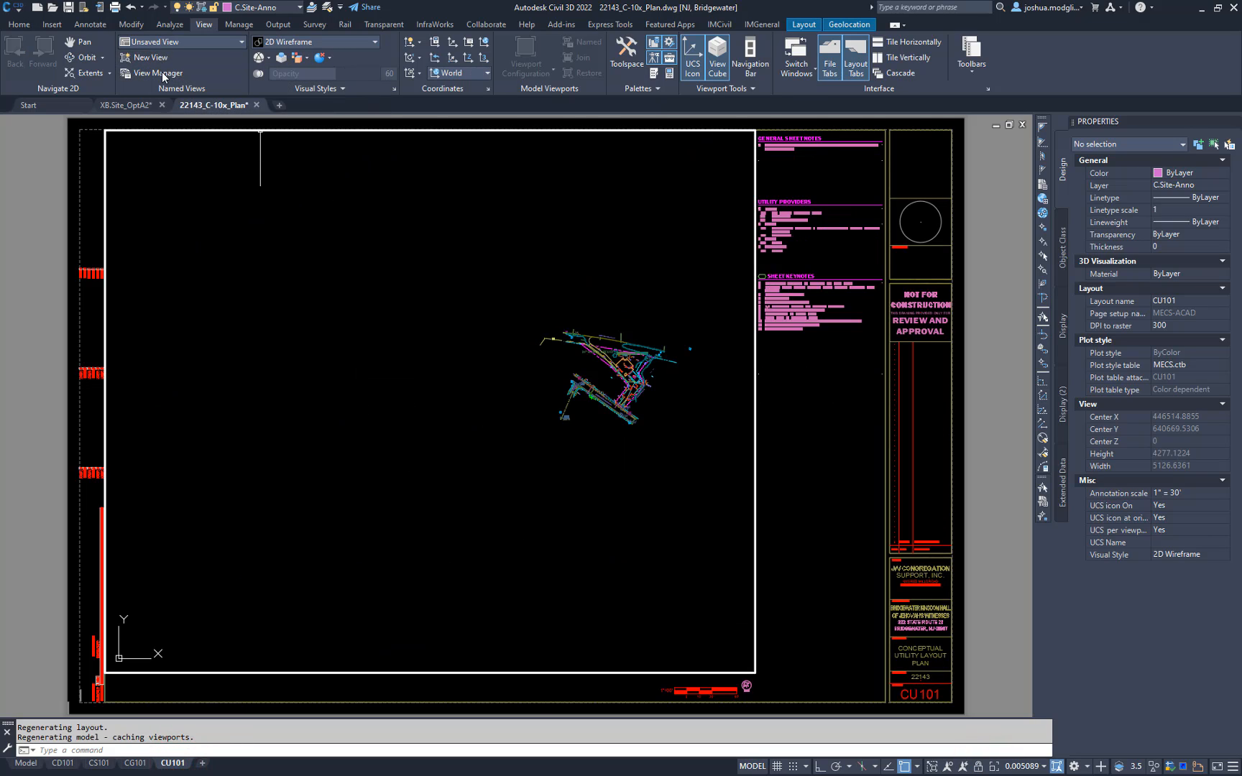
left_click(157, 73)
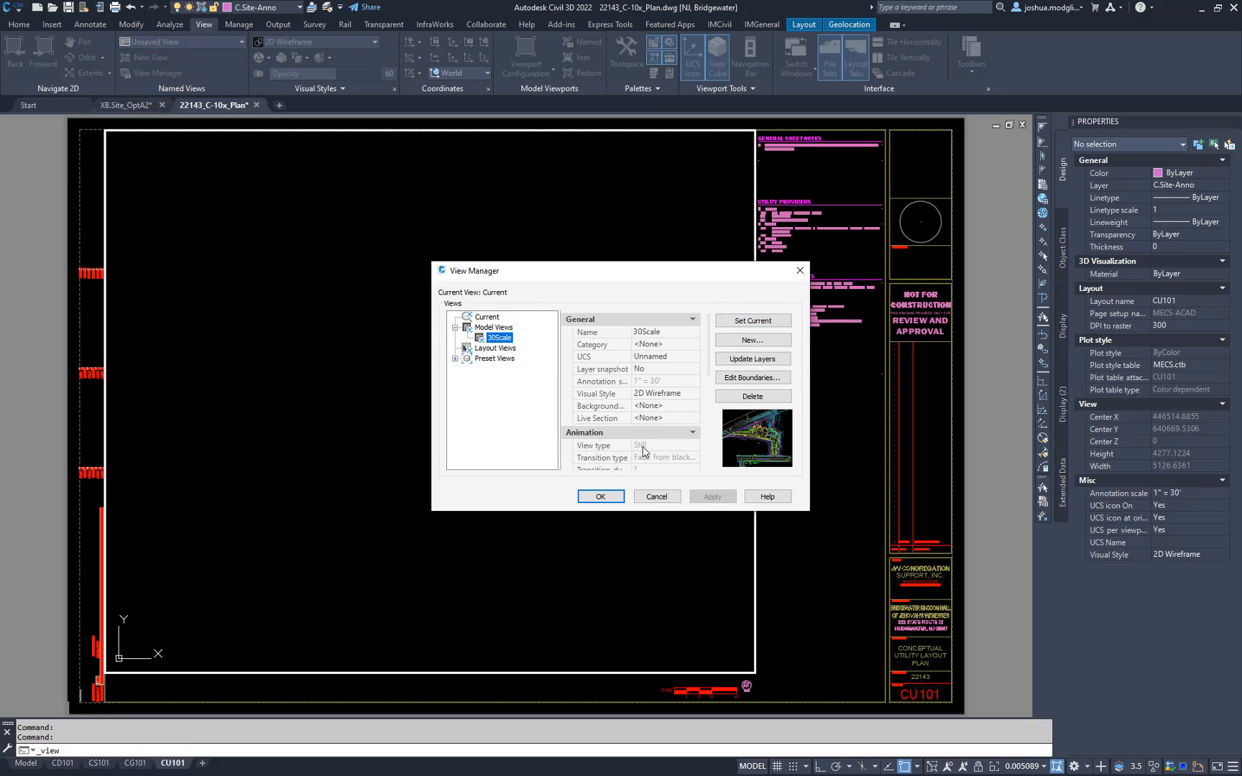
left_click(751, 322)
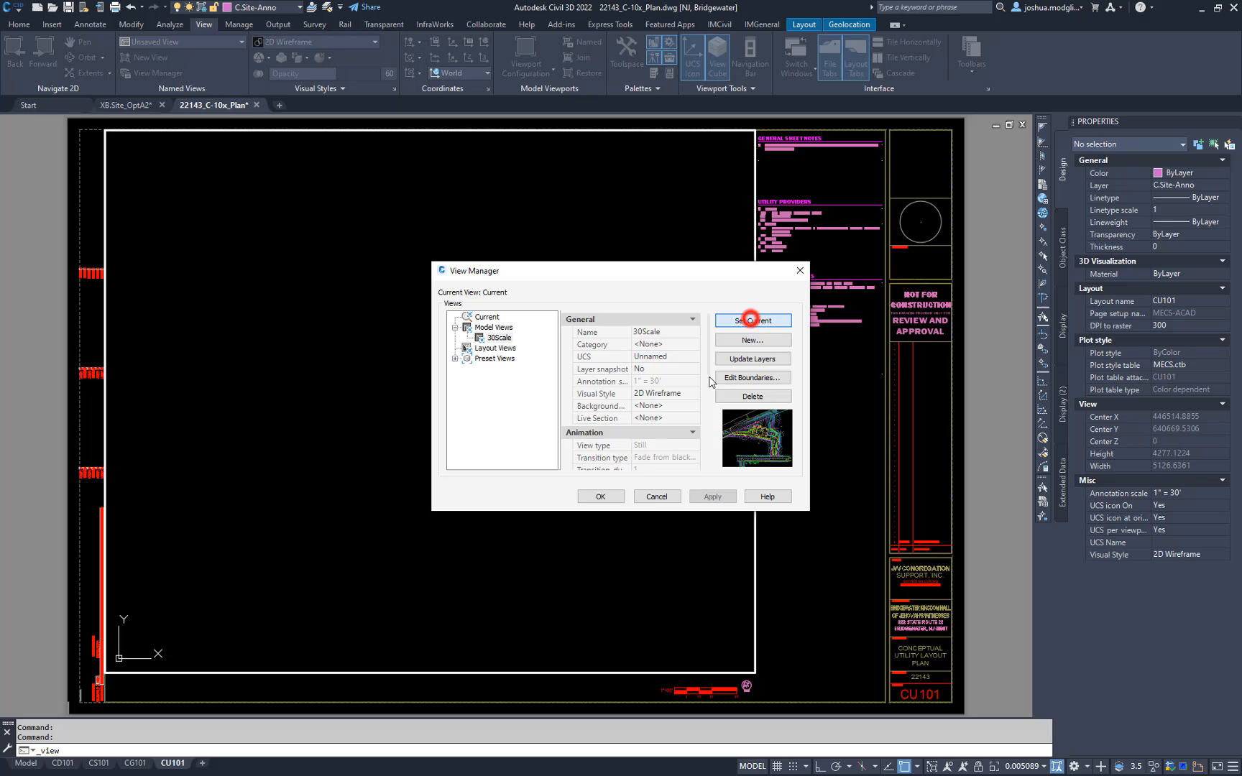
left_click(607, 497)
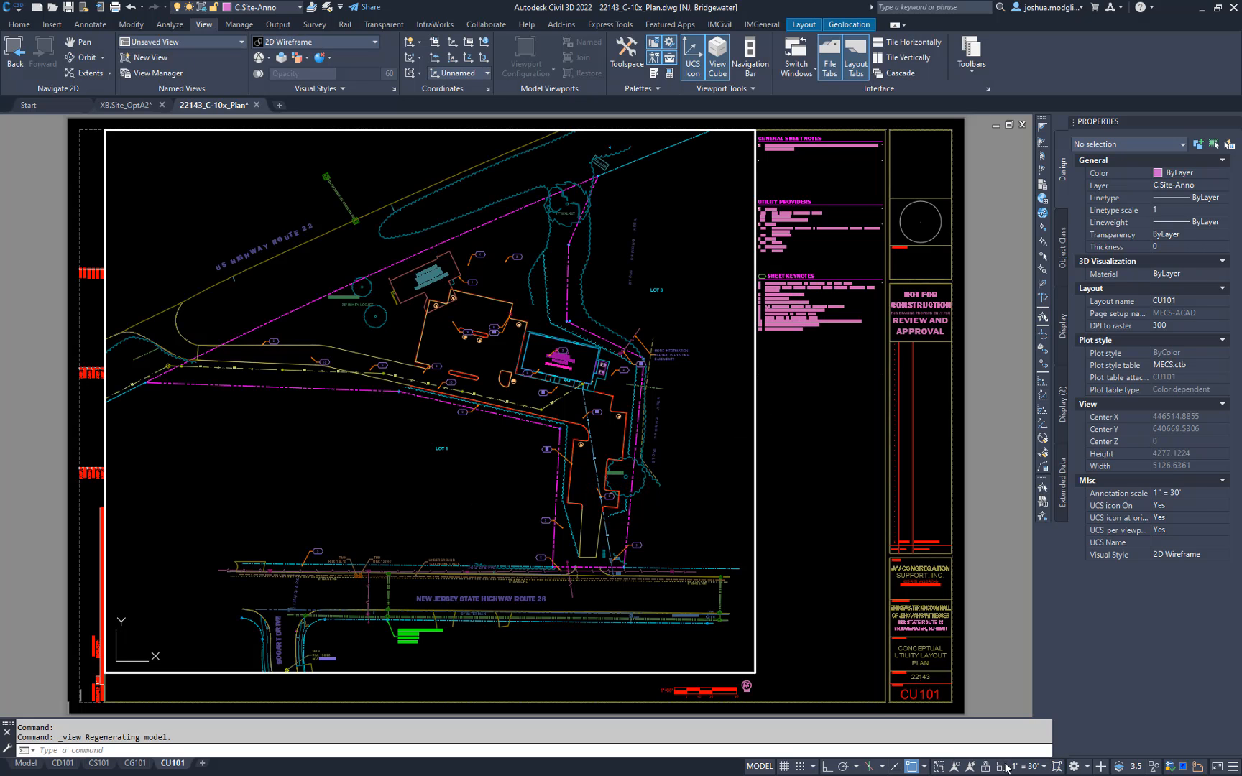
left_click(985, 767)
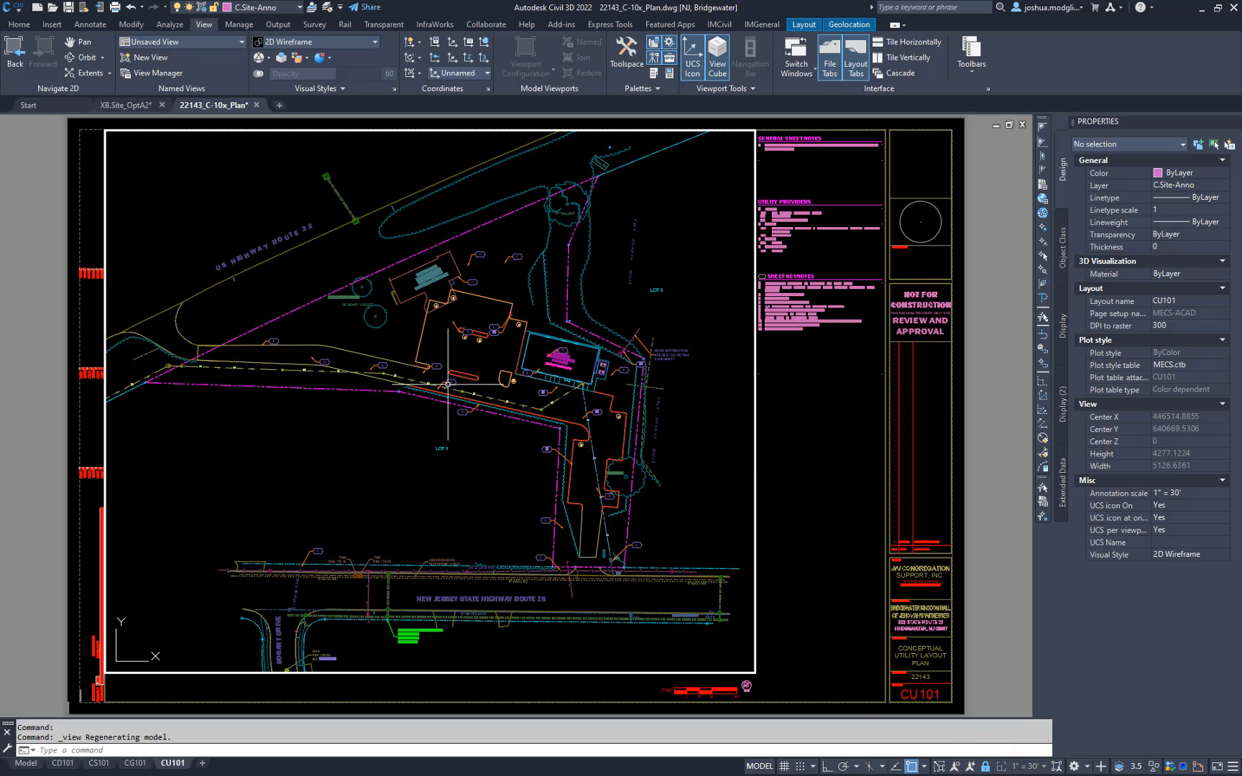
double_click(783, 513)
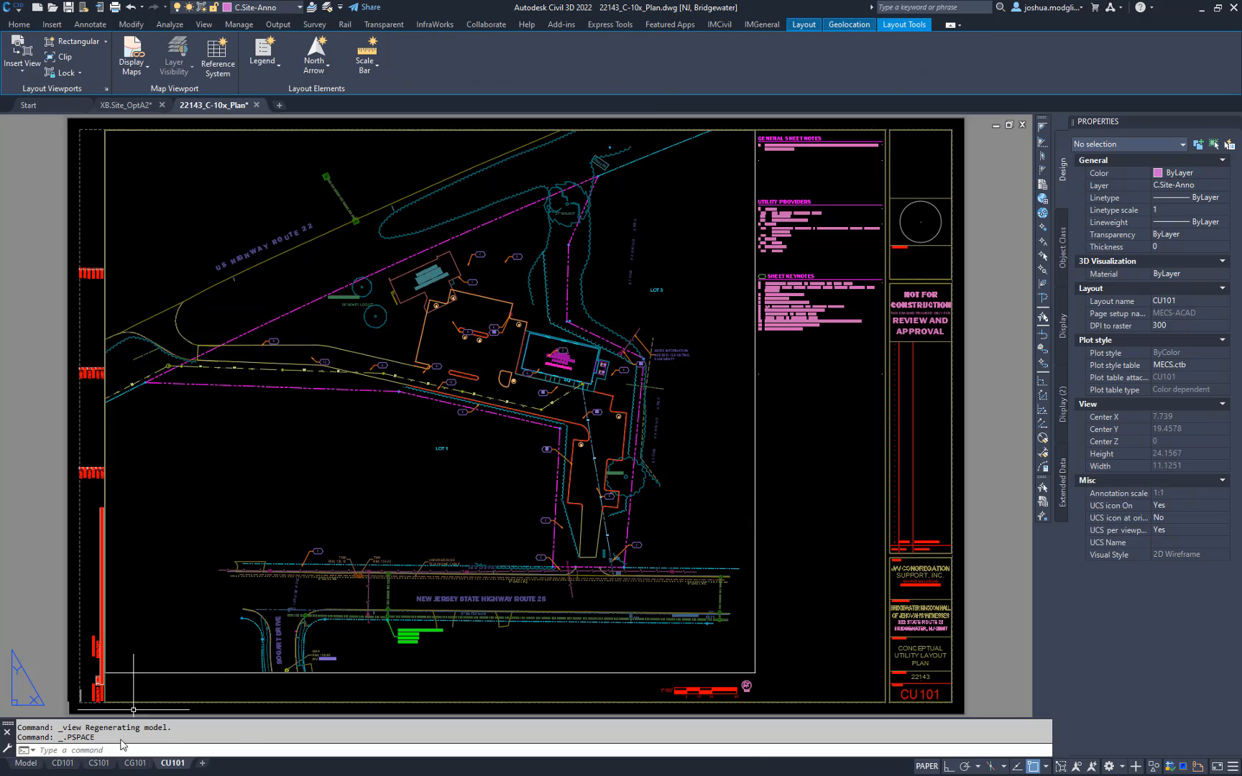
Return to the CD101 layout and switch from its viewport to paper space
left_click(62, 764)
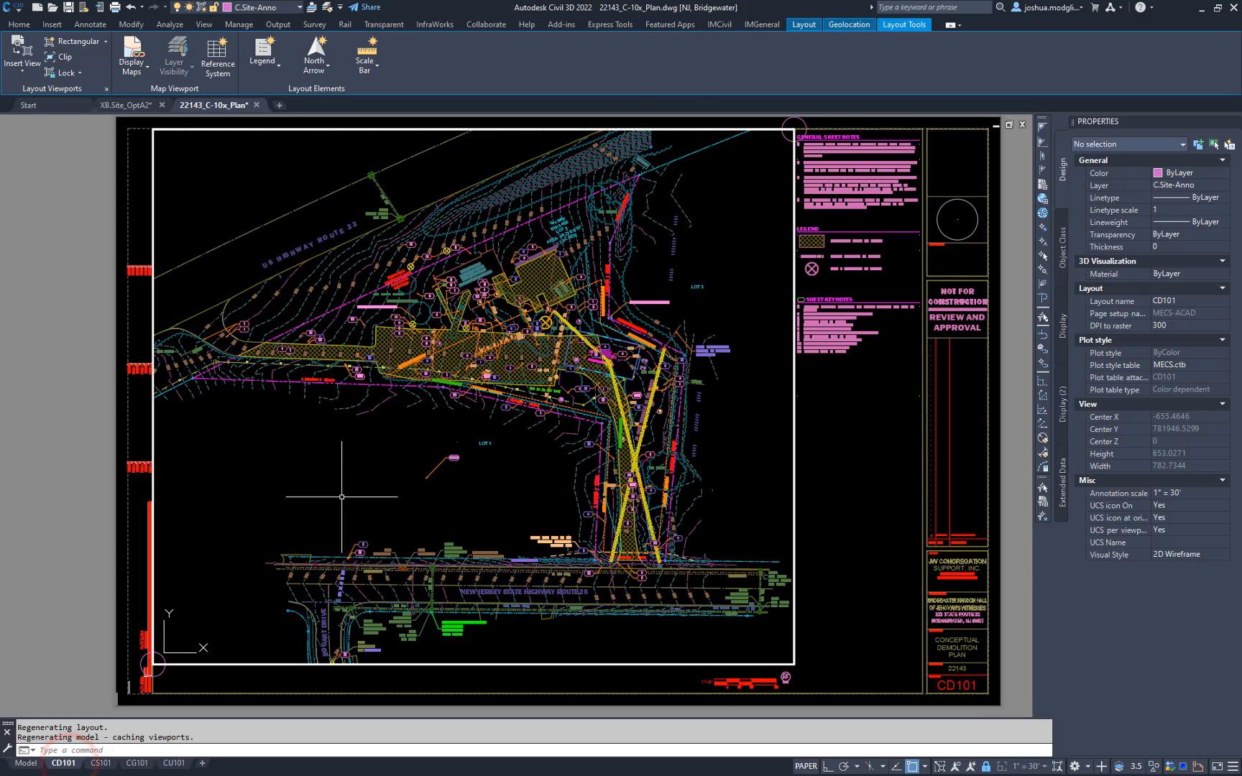
middle_click_drag(392, 455, 477, 463)
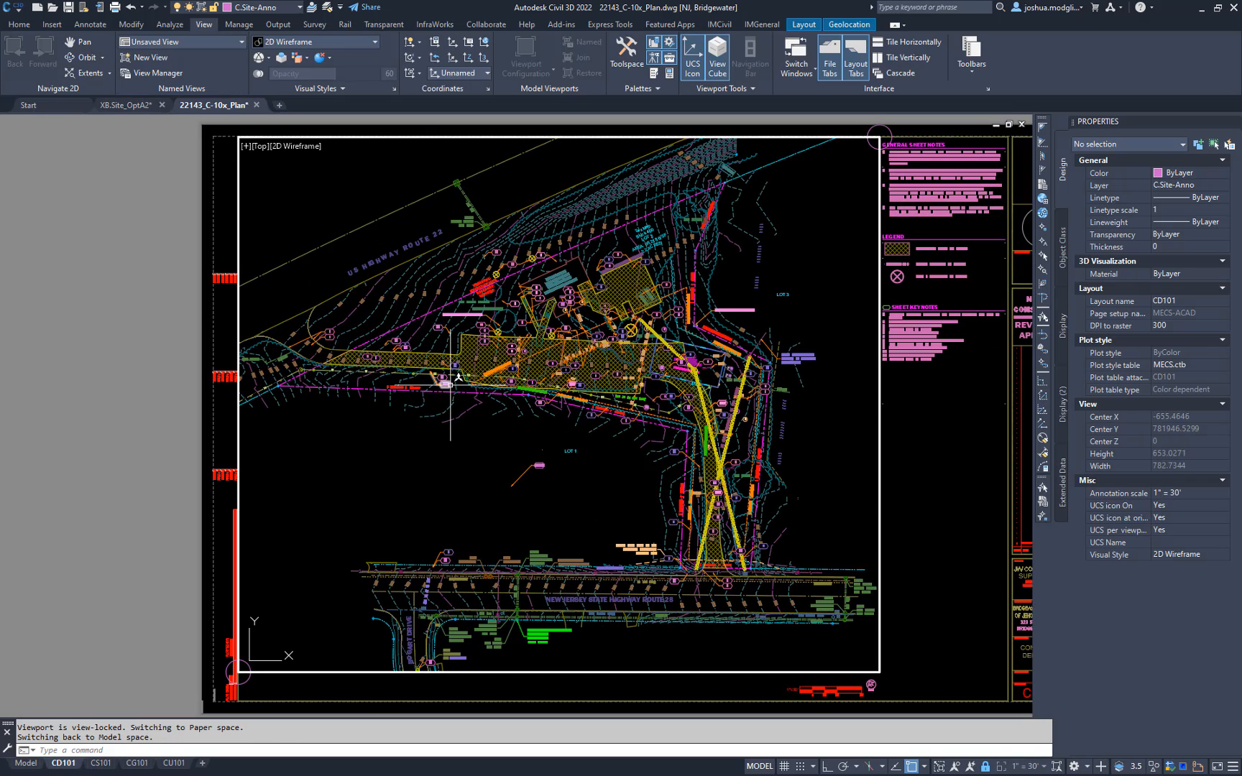
type("pl")
key("Return")
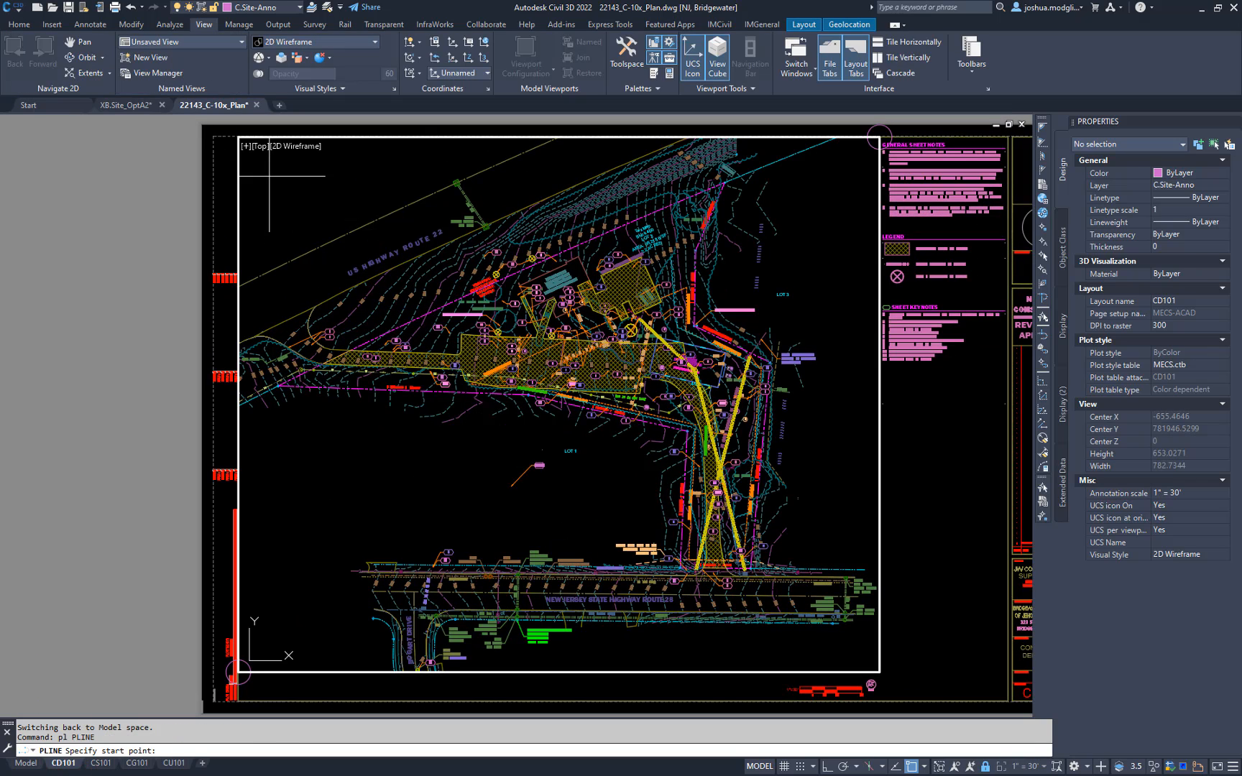
key("Escape")
double_click(223, 192)
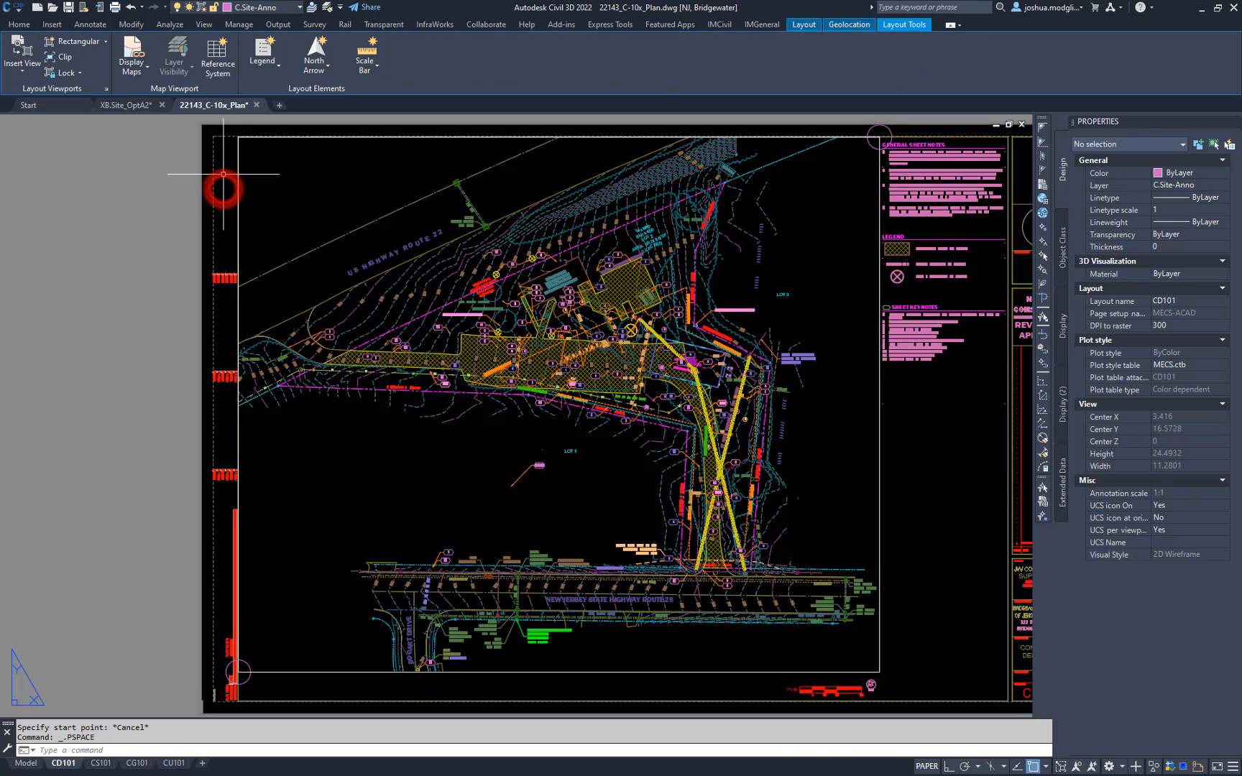
type("p")
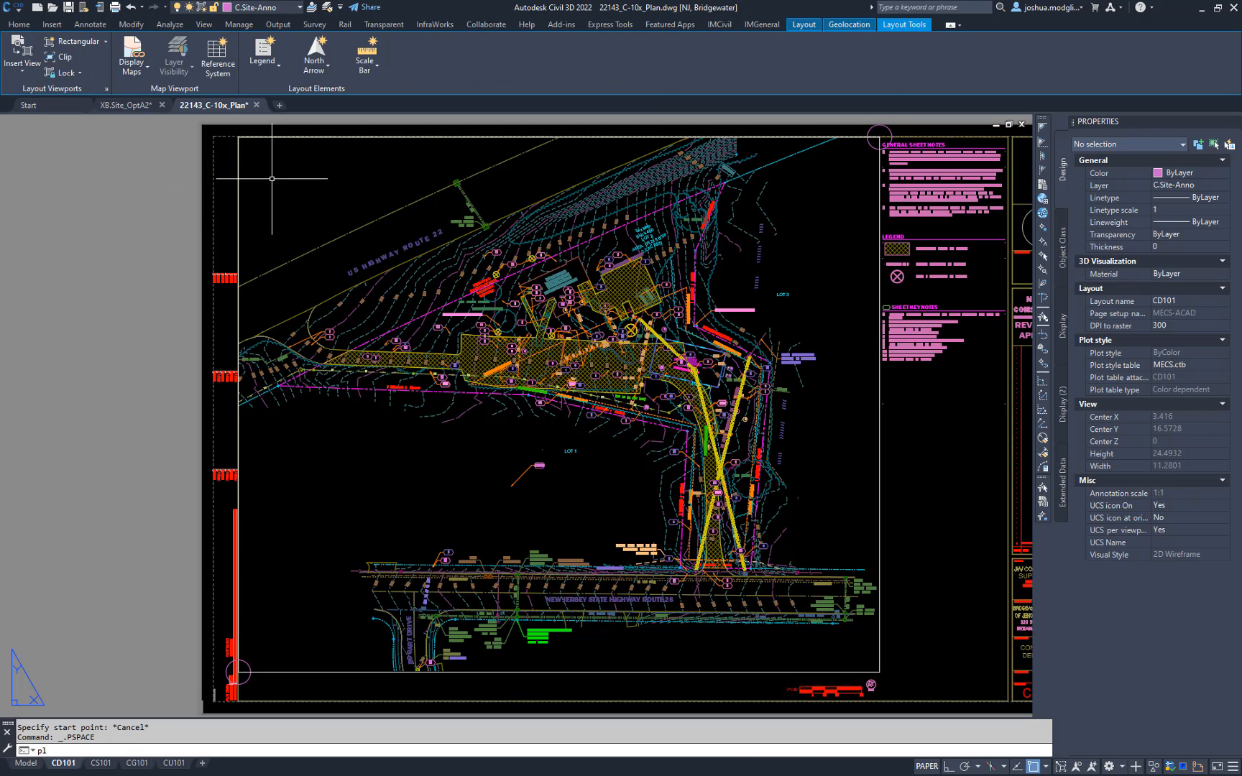
type("l")
key("Return")
key("Escape")
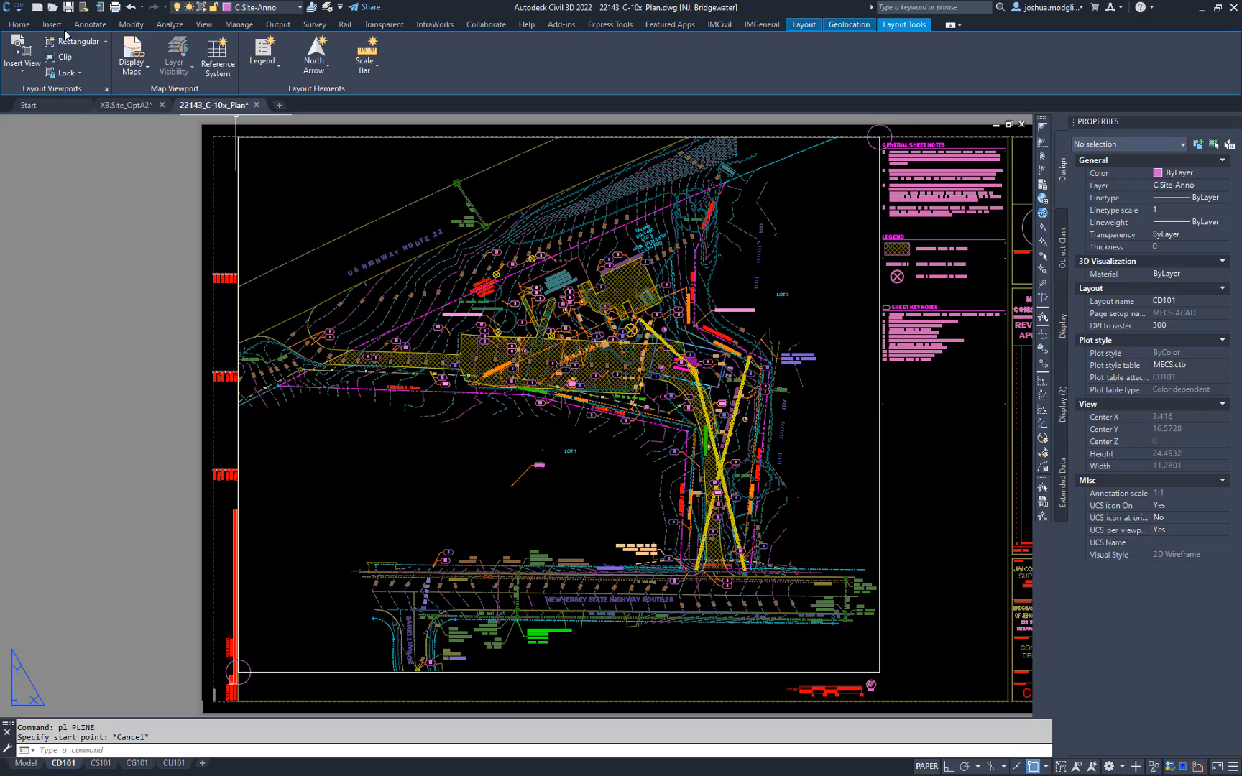
Draw a closed, irregular ten-sided polyline in paper space around the site plan, enclosing the site, its access drive and the highway crossing
left_click(29, 24)
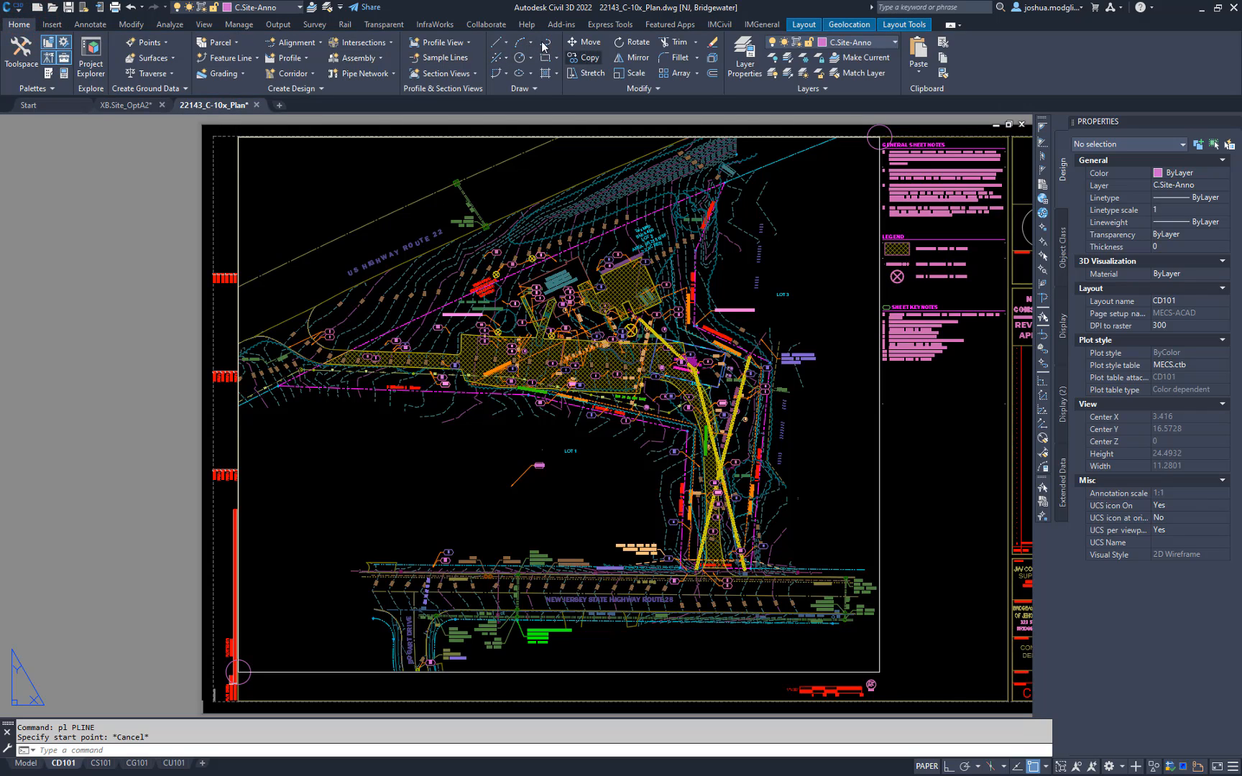
left_click(543, 44)
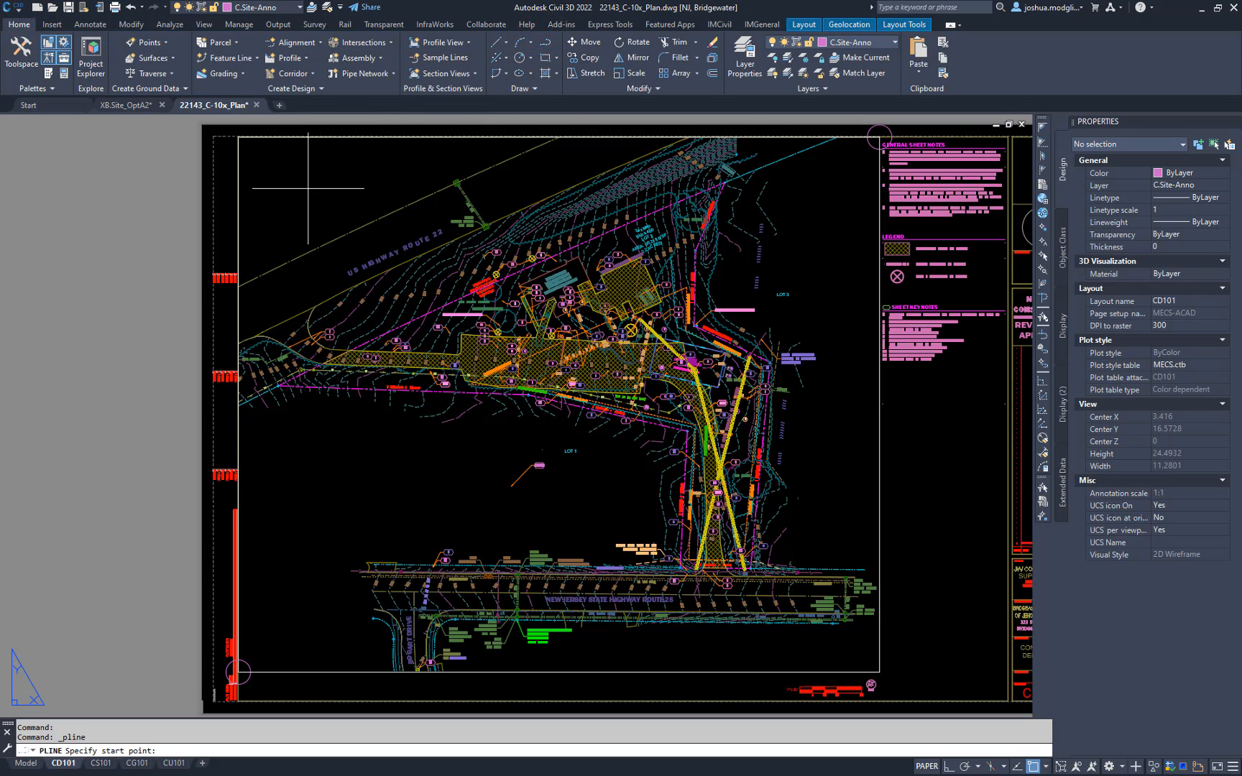
left_click(300, 218)
left_click(488, 151)
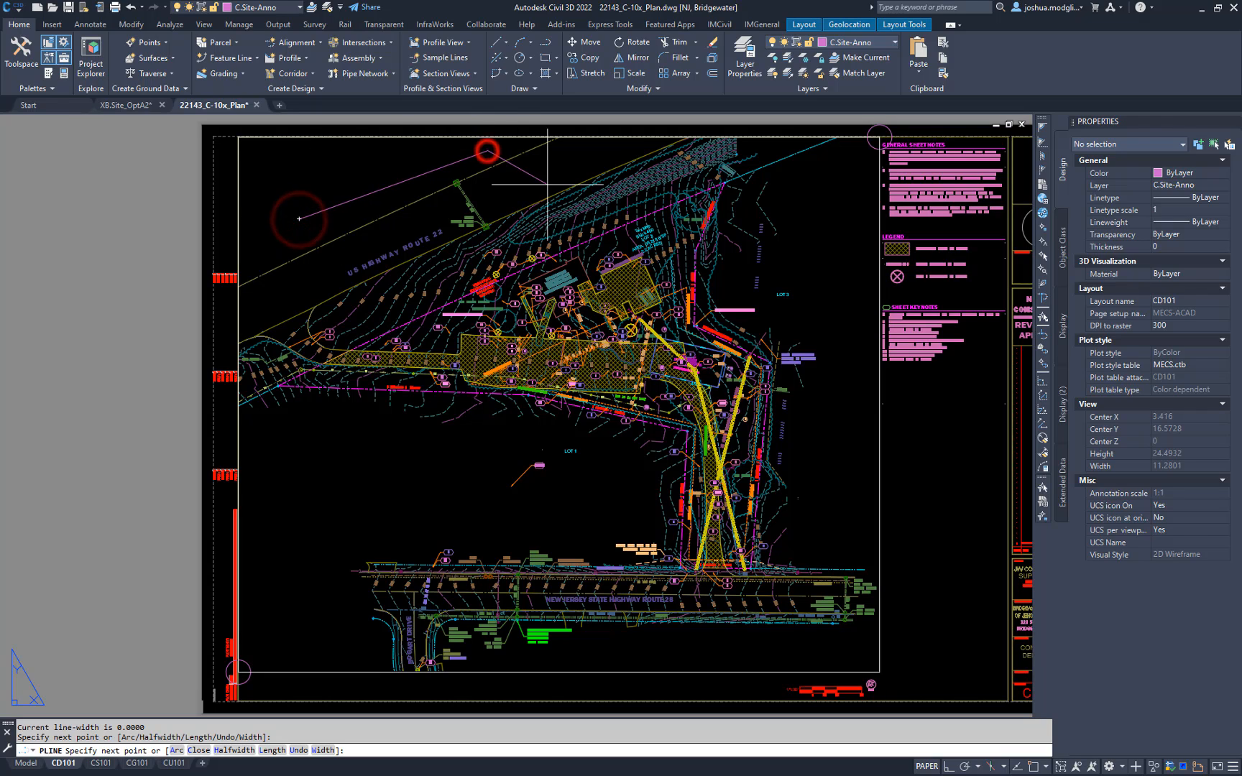
left_click(555, 184)
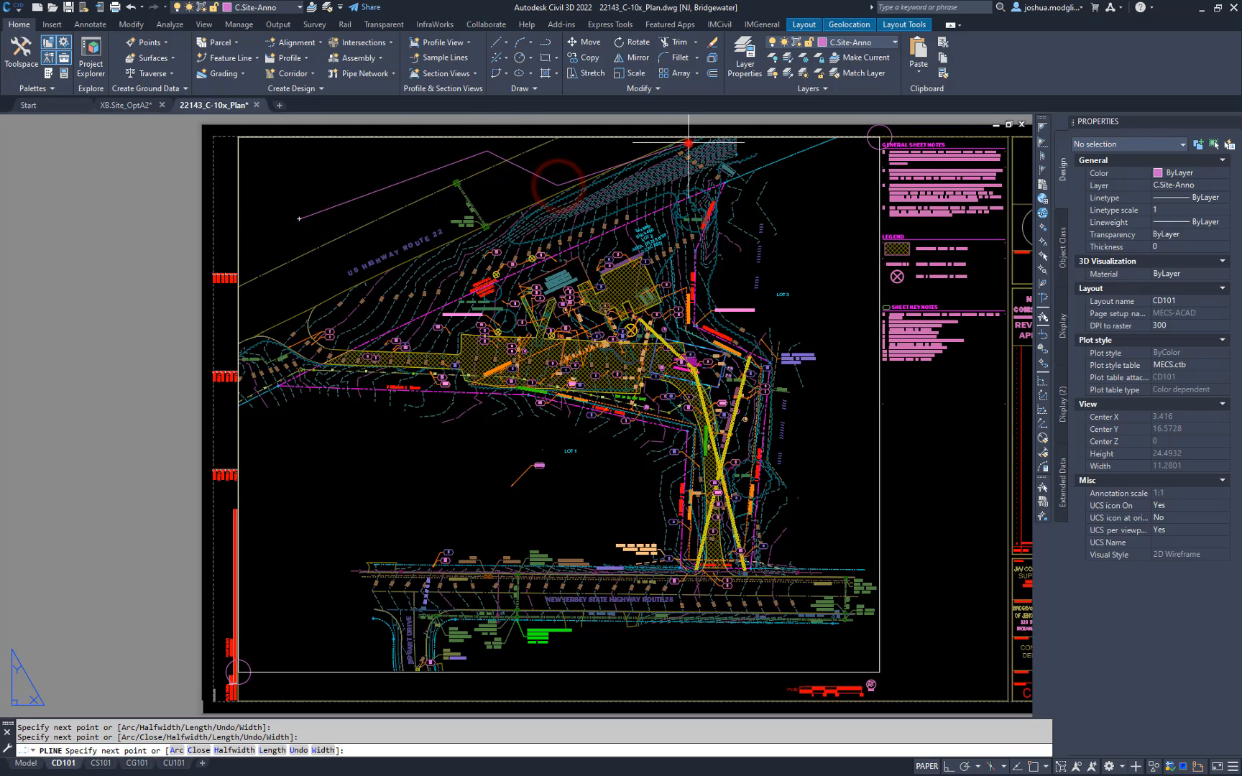
left_click(689, 143)
left_click(825, 210)
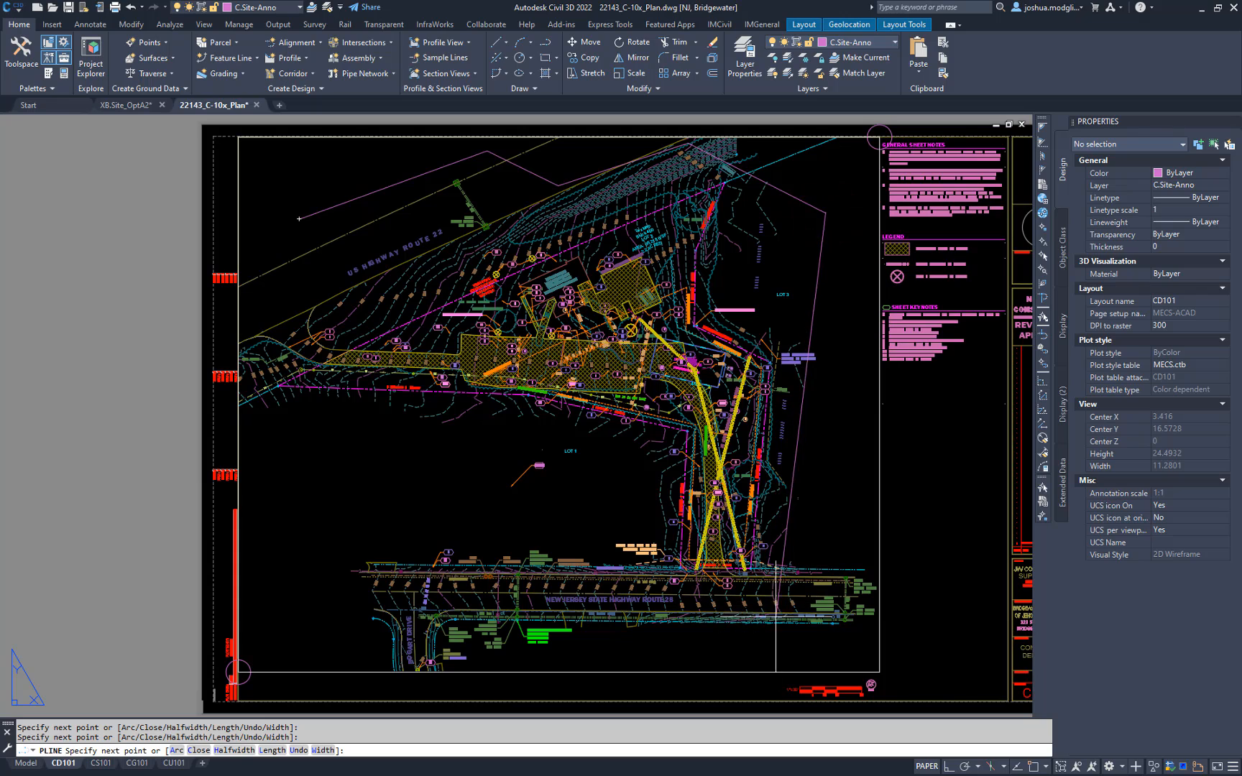
left_click(771, 629)
left_click(602, 642)
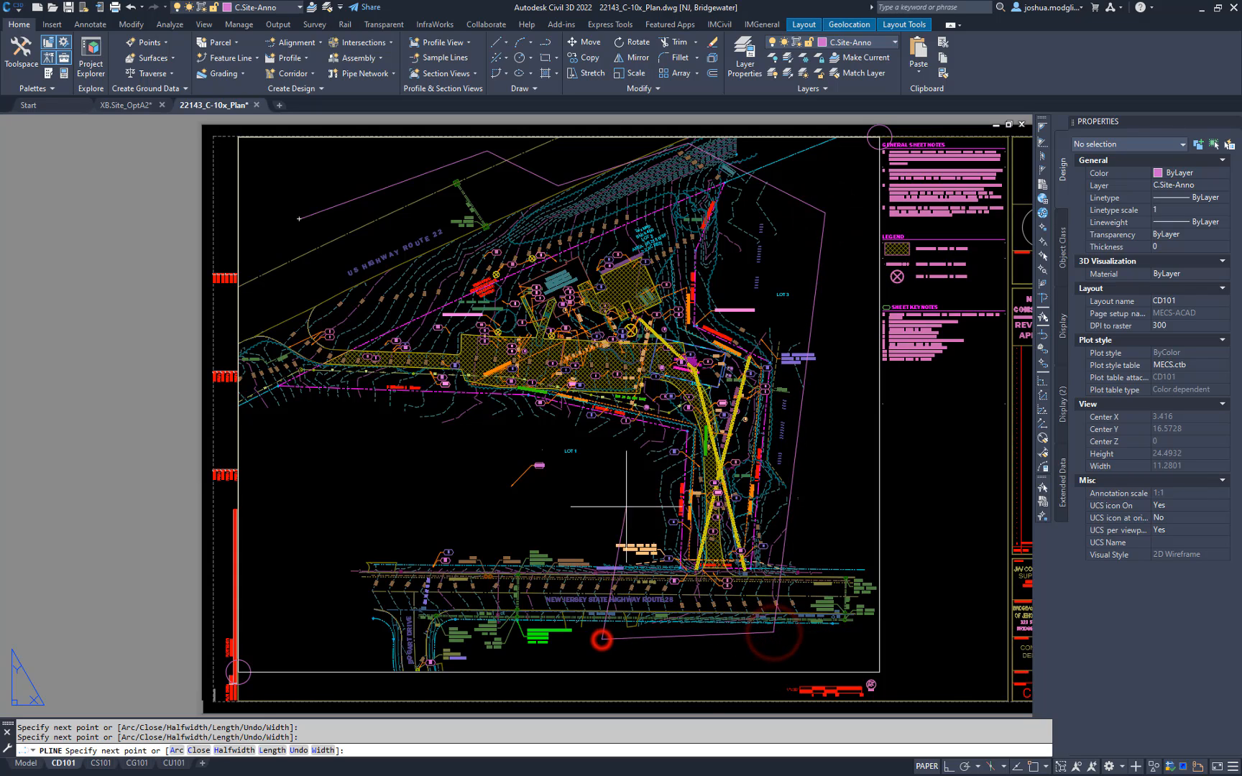
left_click(629, 451)
left_click(269, 426)
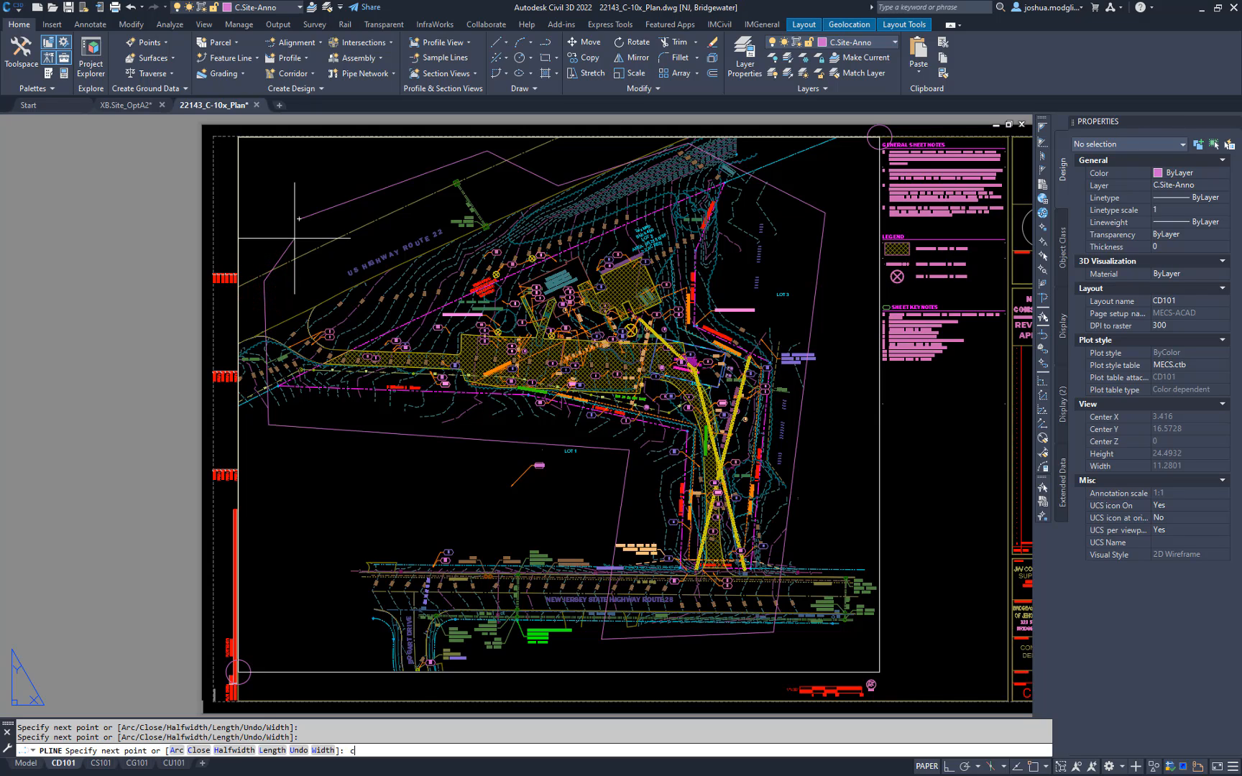
type("c")
key("Return")
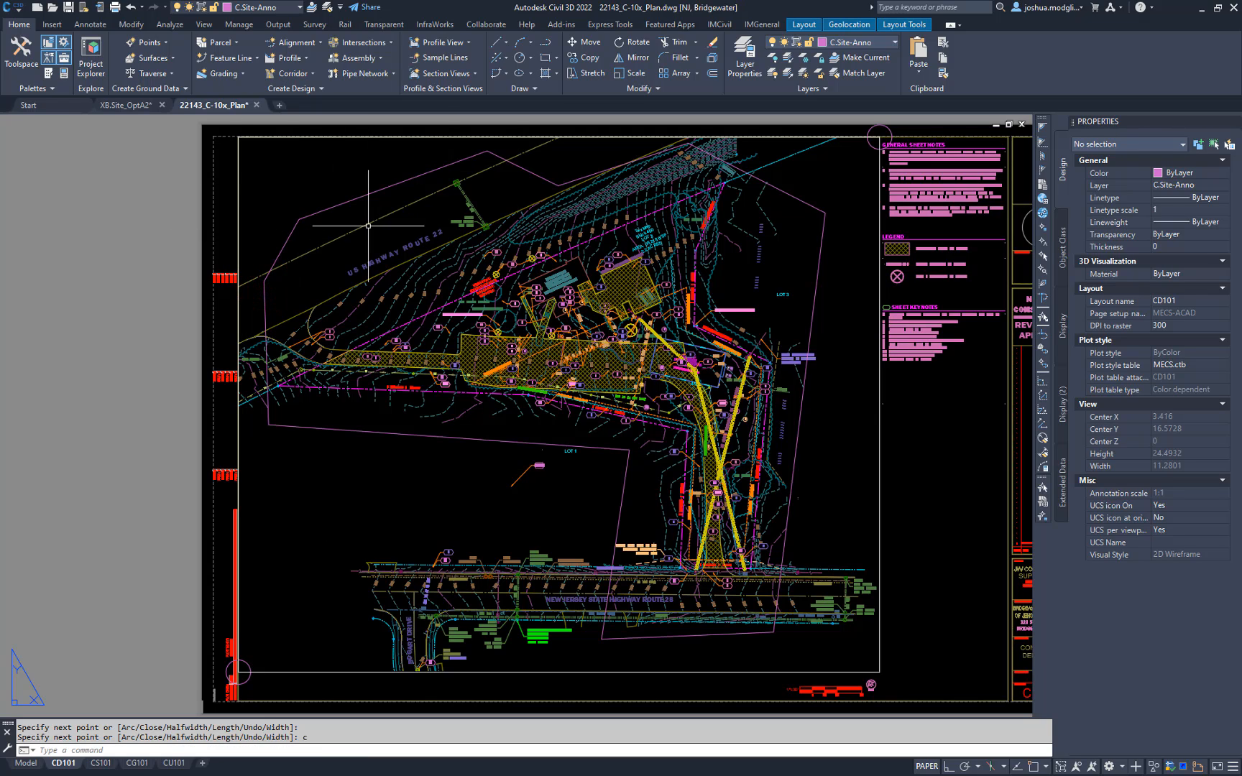
Clip the CD101 layout's rectangular viewport to the closed polyline drawn around the site
left_click(882, 276)
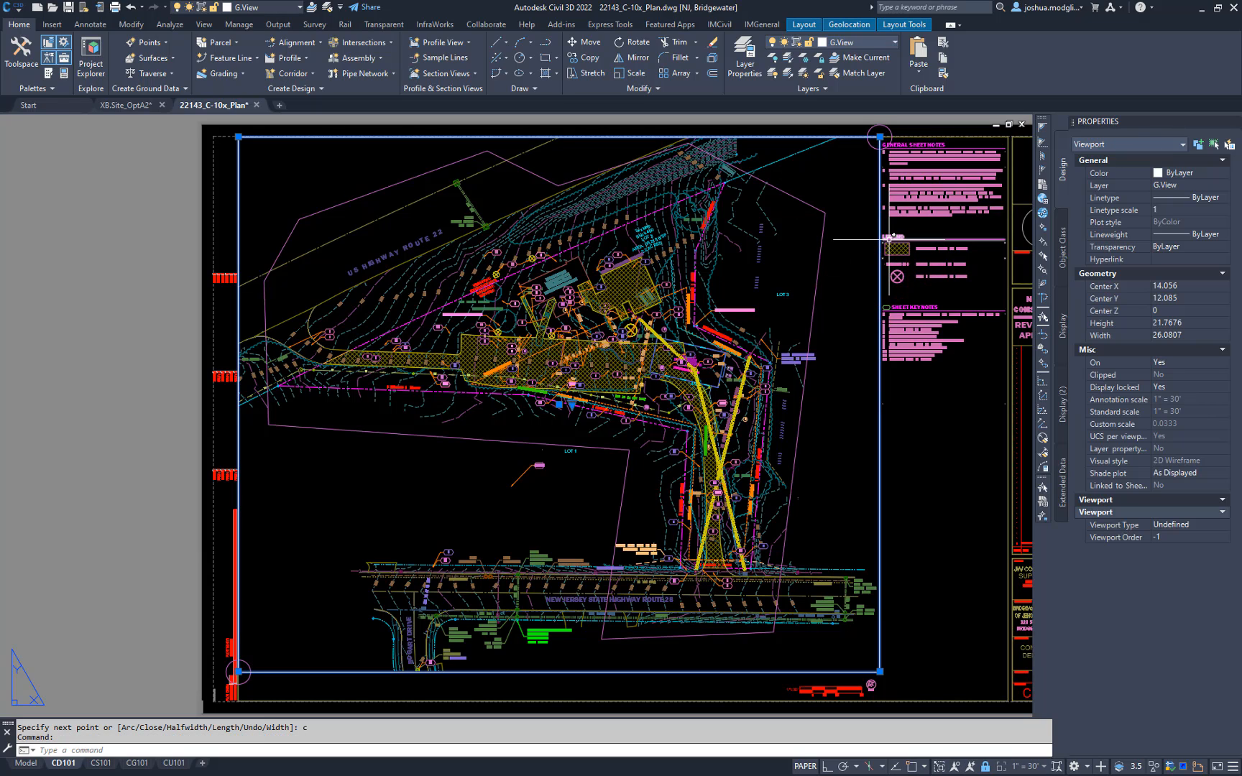
left_click(897, 28)
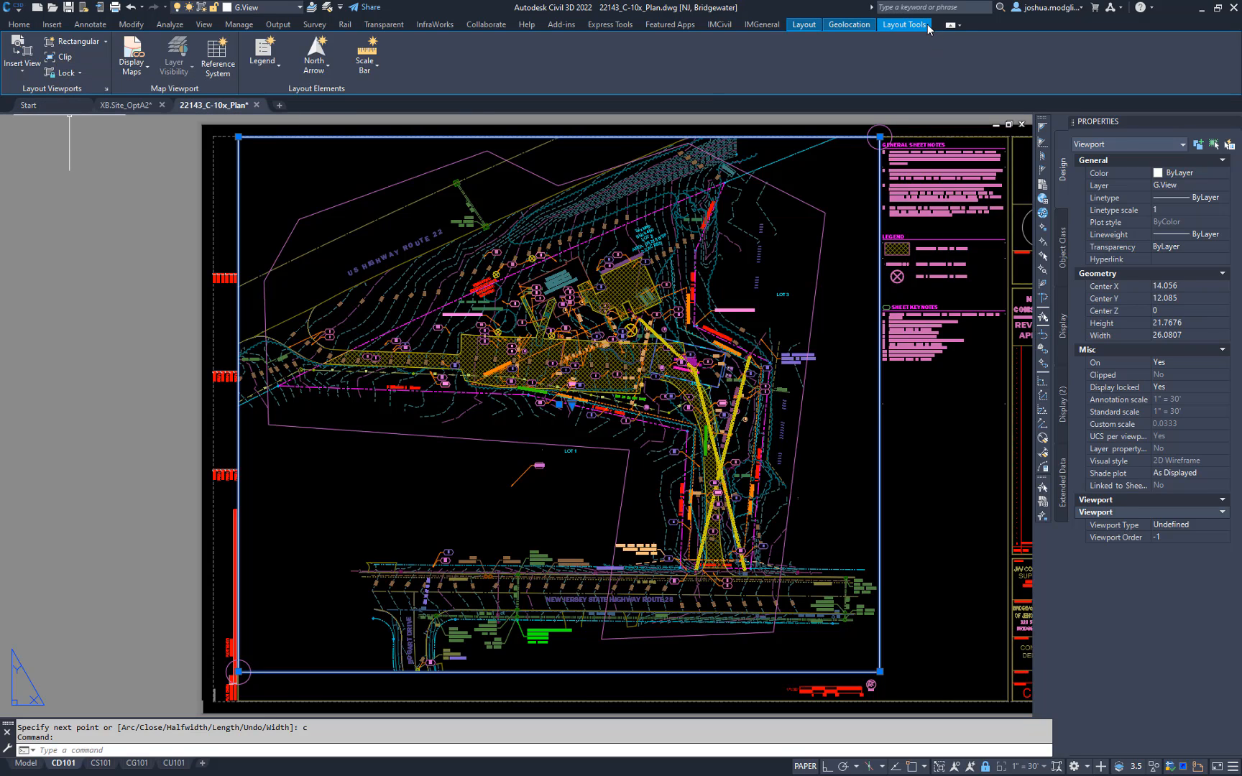
left_click(70, 61)
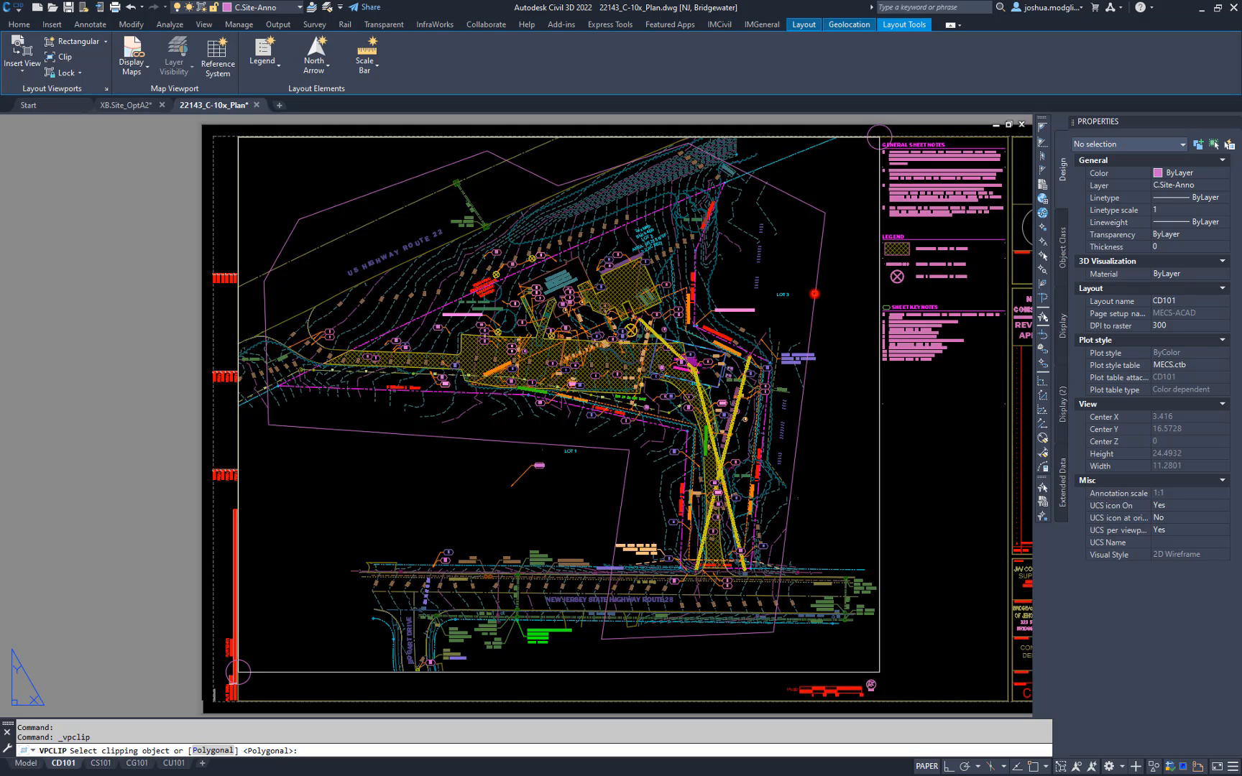
left_click(814, 293)
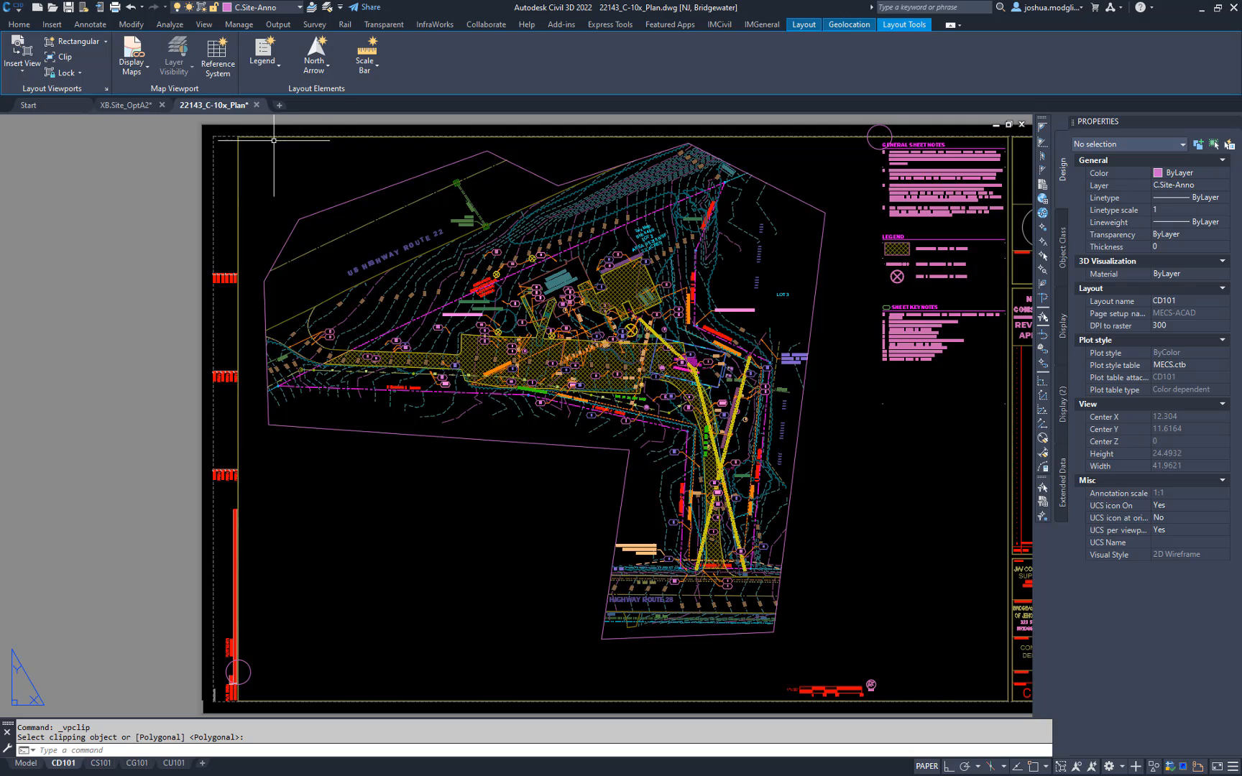
left_click(108, 43)
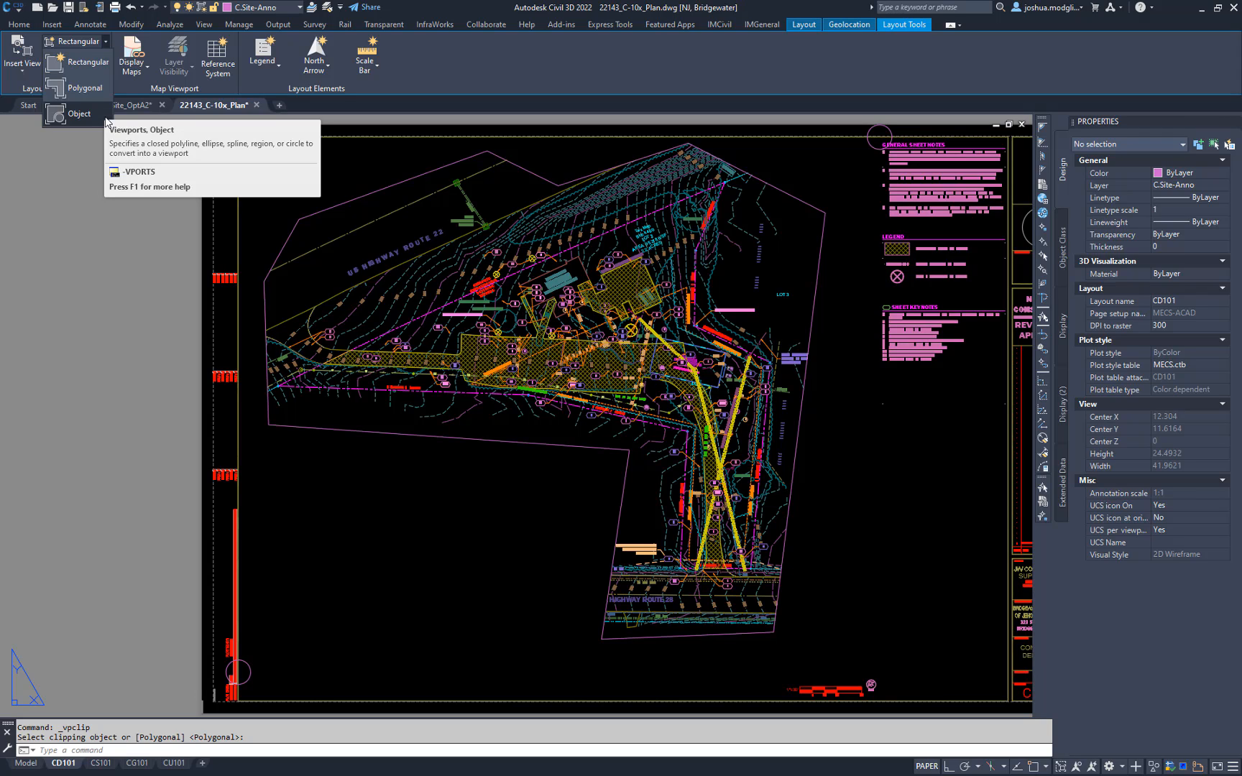
left_click(325, 178)
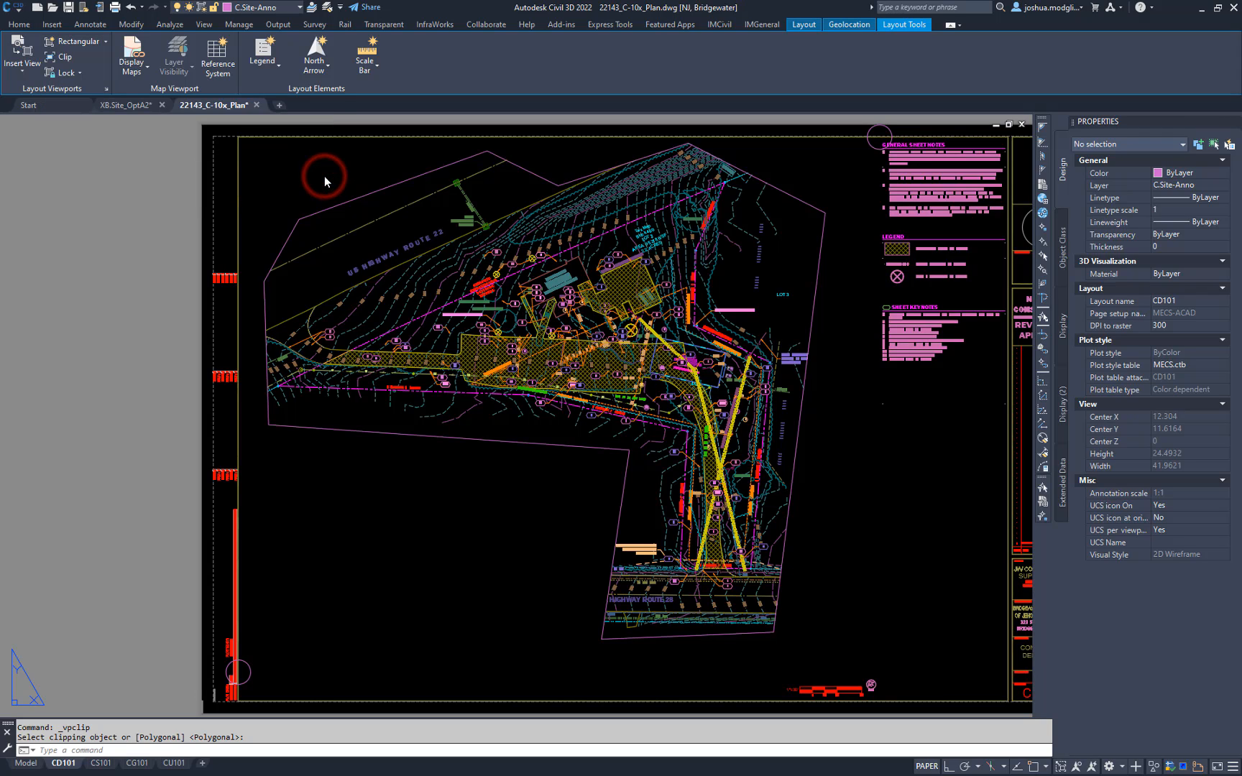